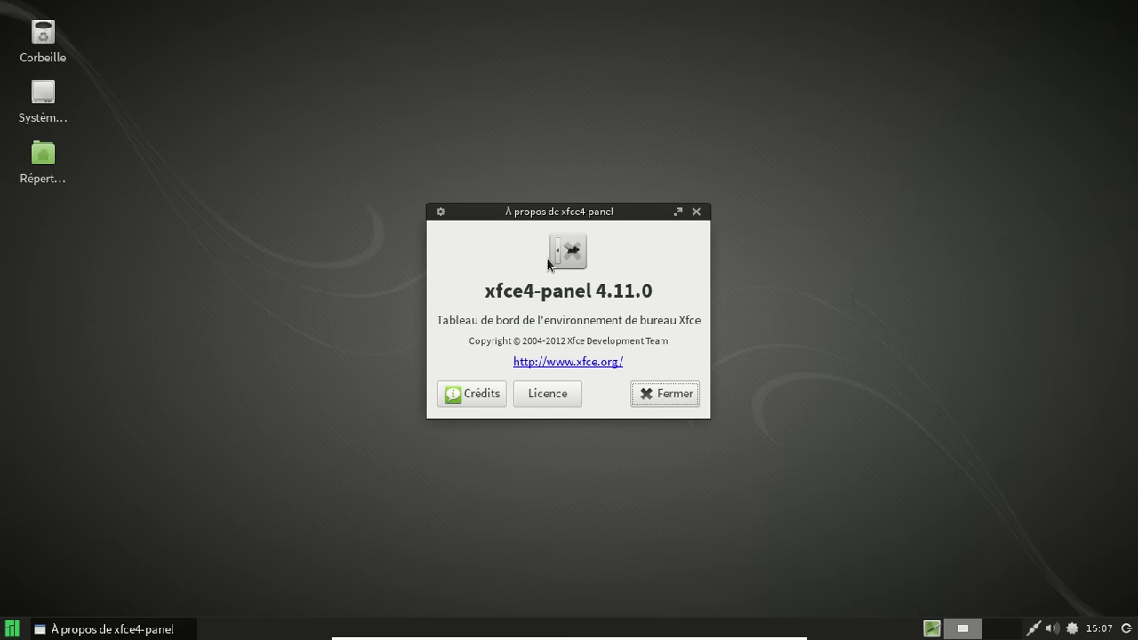
Close the panel's About window and examine the installed applications by category, from Accessoires through Système.
click(697, 213)
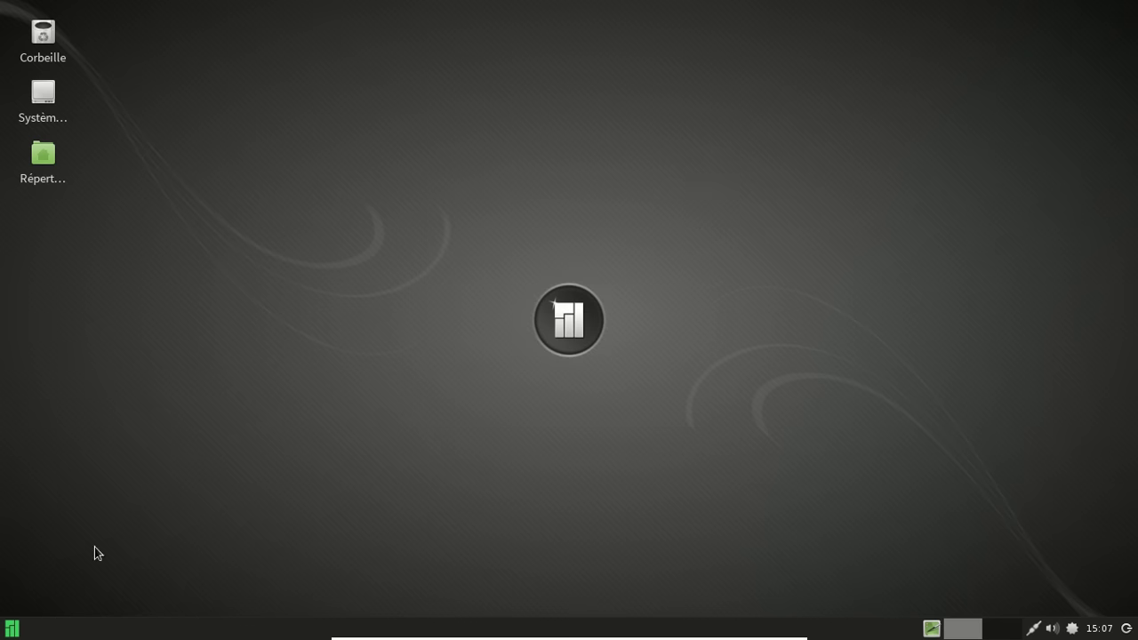
click(12, 629)
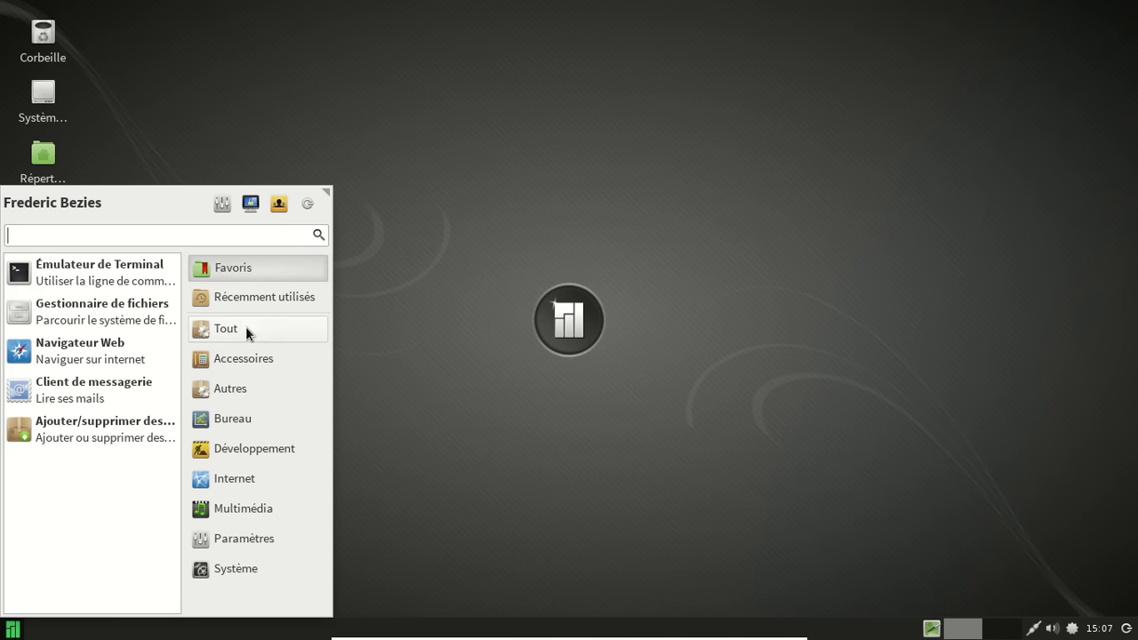
click(249, 357)
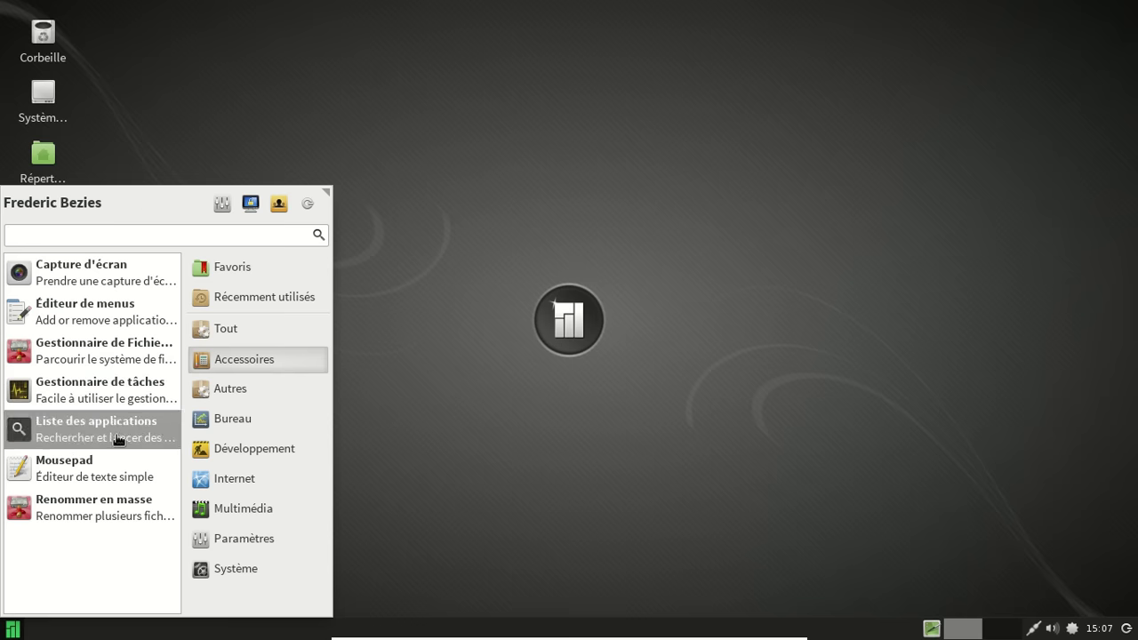
click(277, 388)
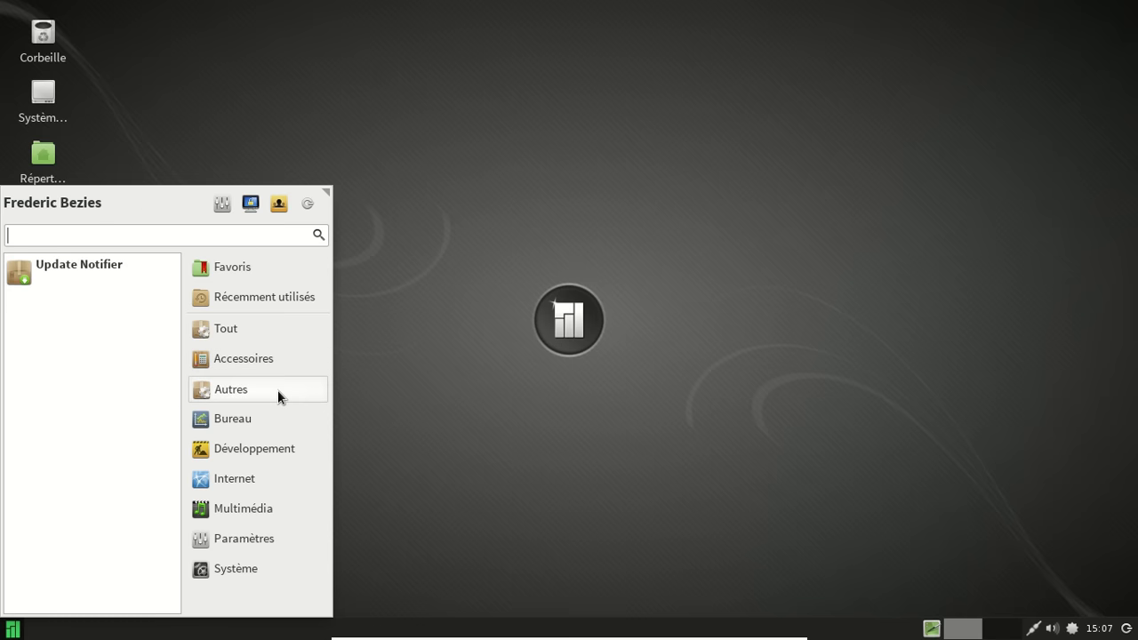
click(271, 418)
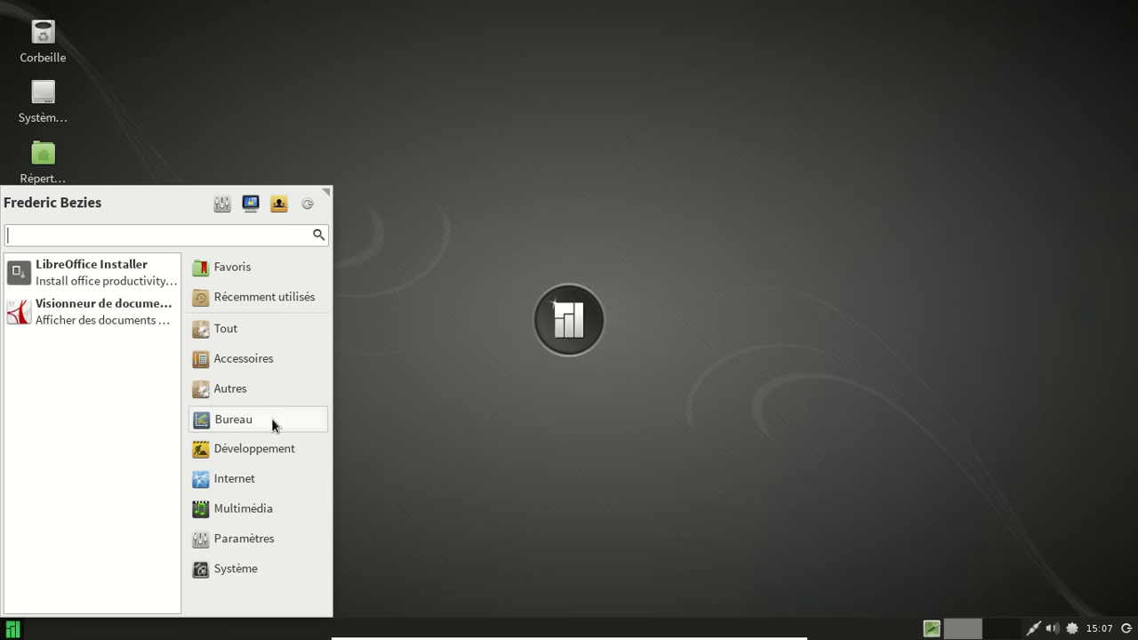
click(236, 449)
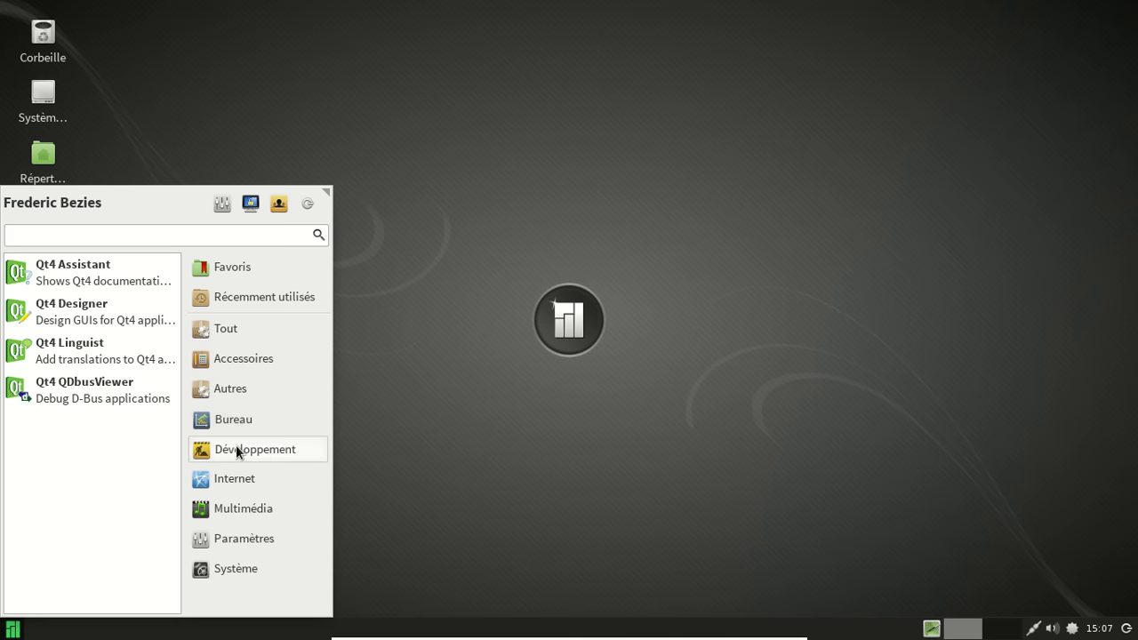
click(232, 479)
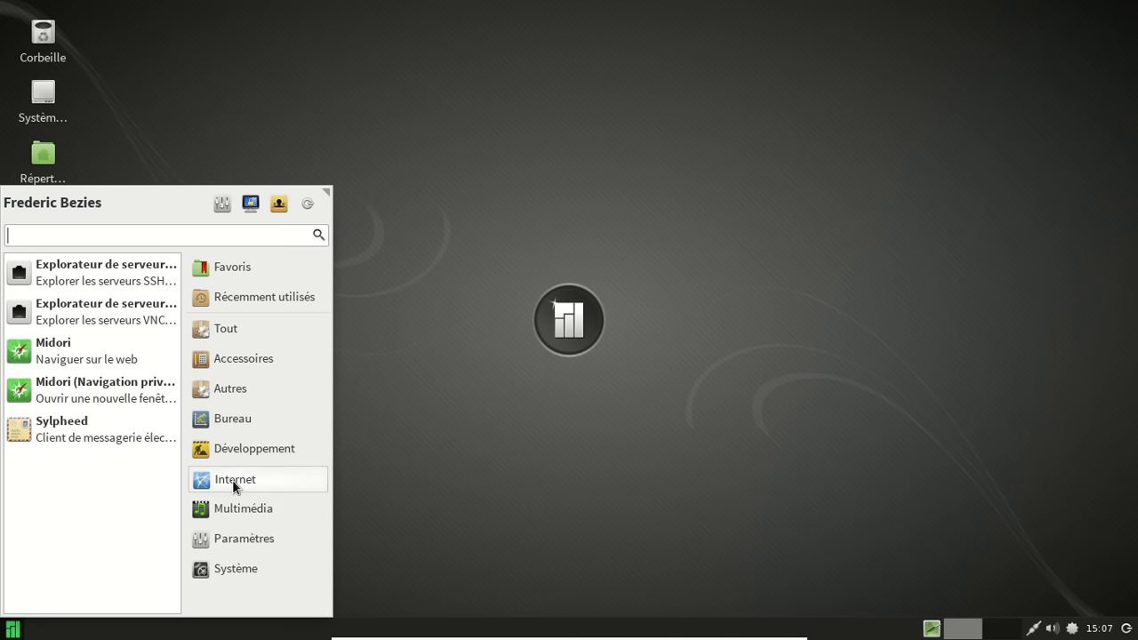
click(233, 510)
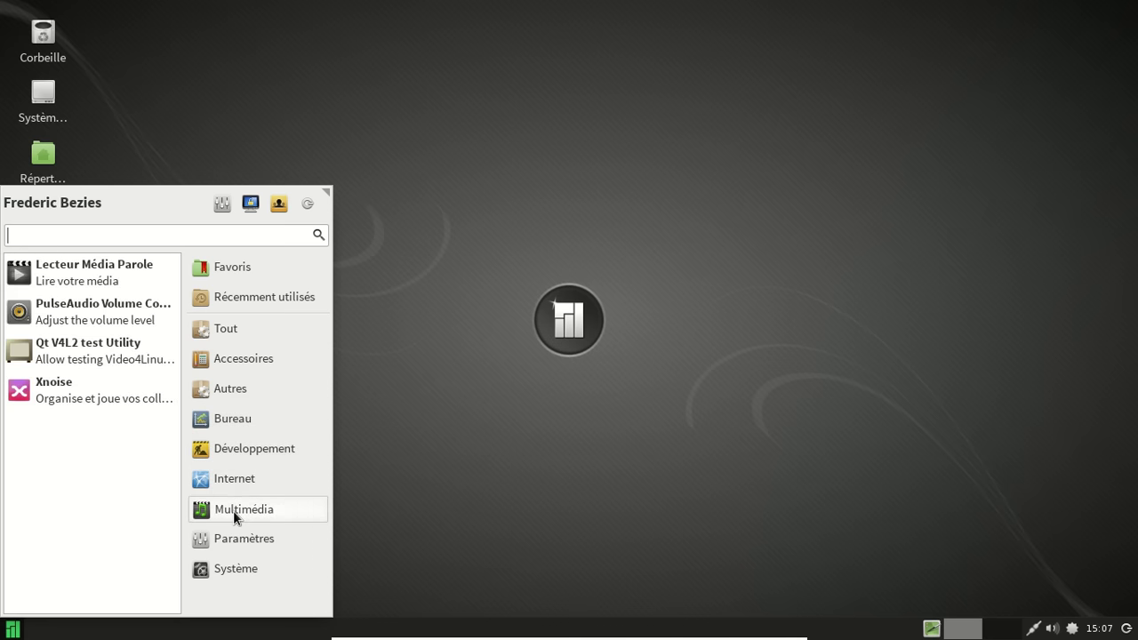
click(234, 533)
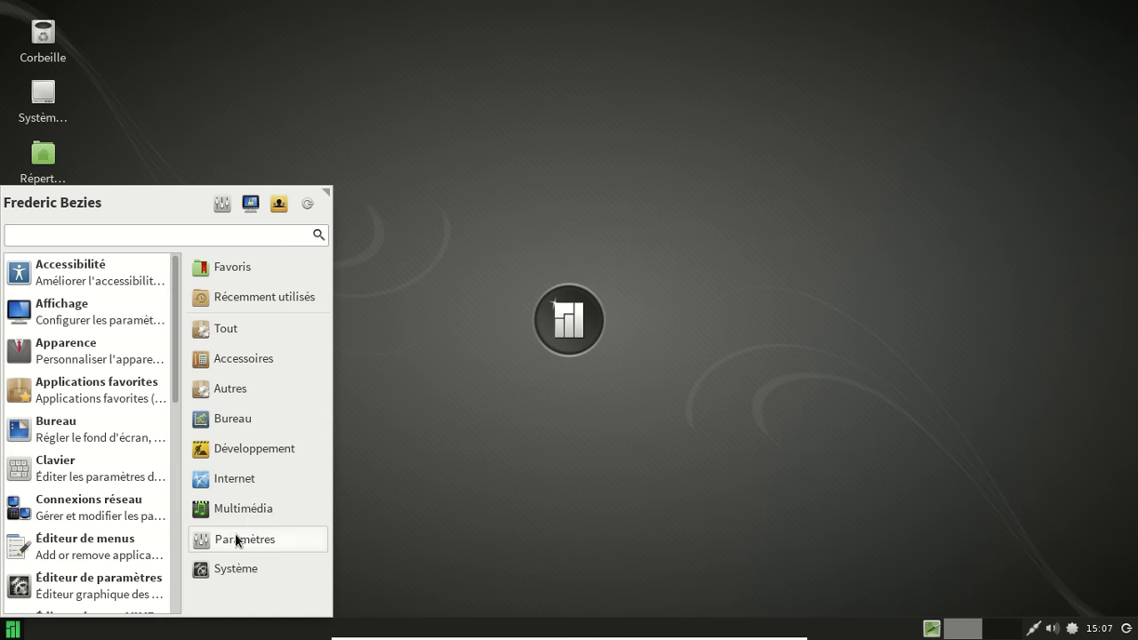
drag(177, 330, 168, 551)
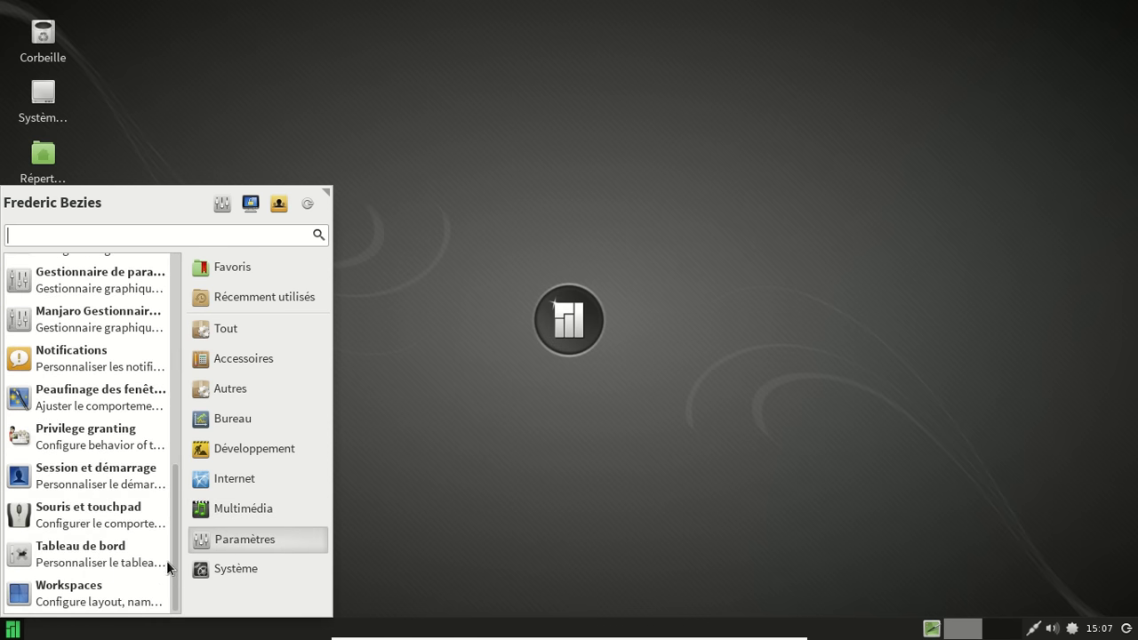
click(229, 569)
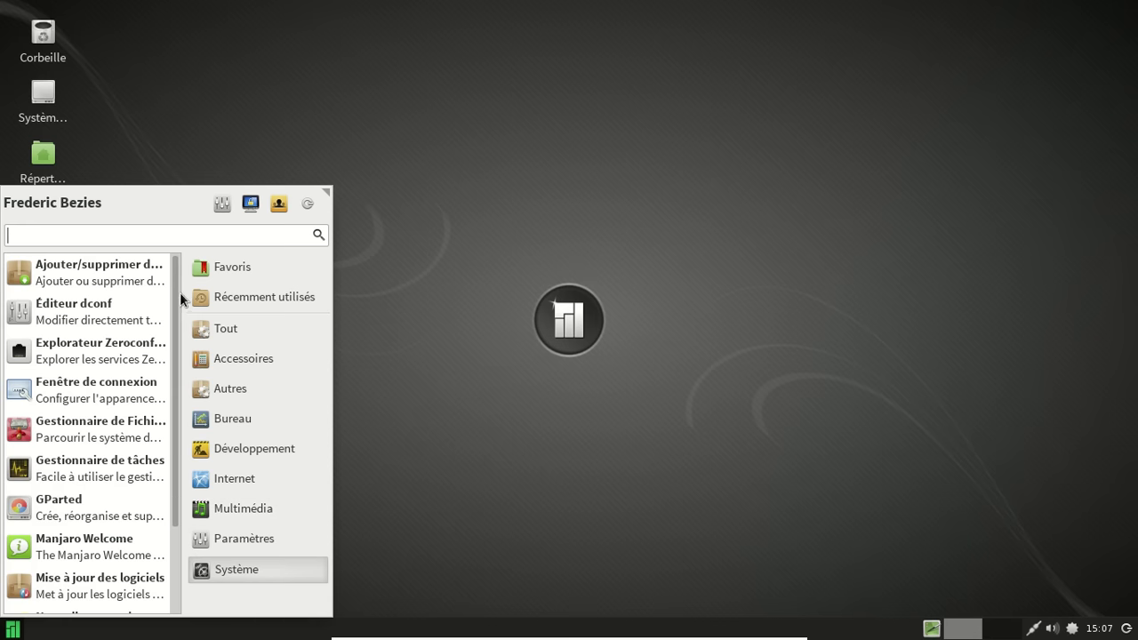
scroll(180, 292, down, 3)
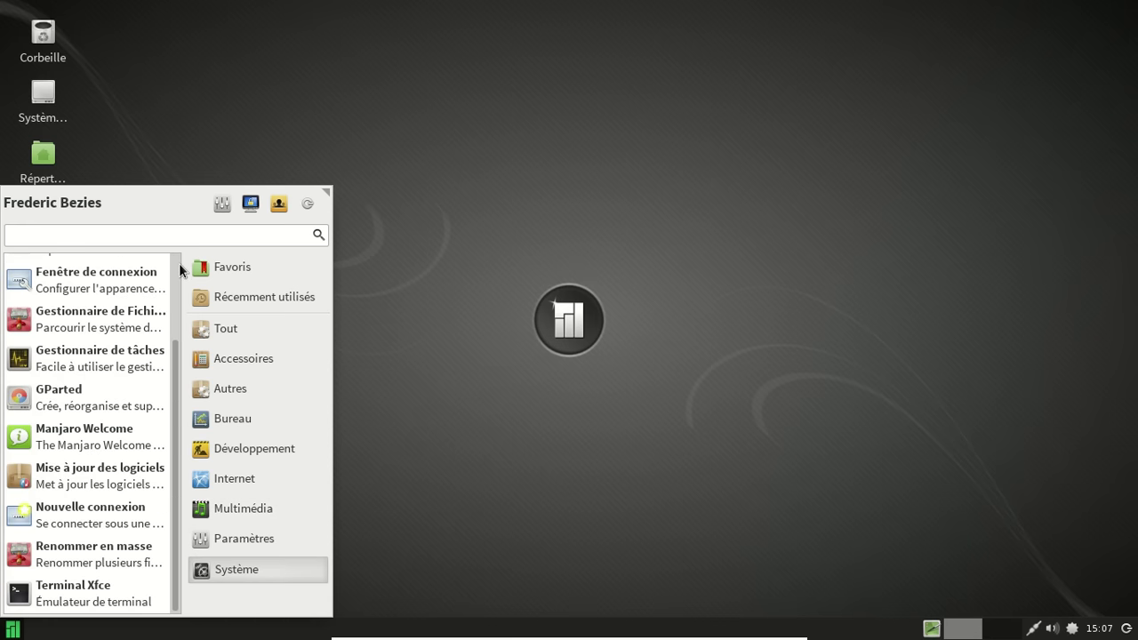
scroll(175, 265, up, 3)
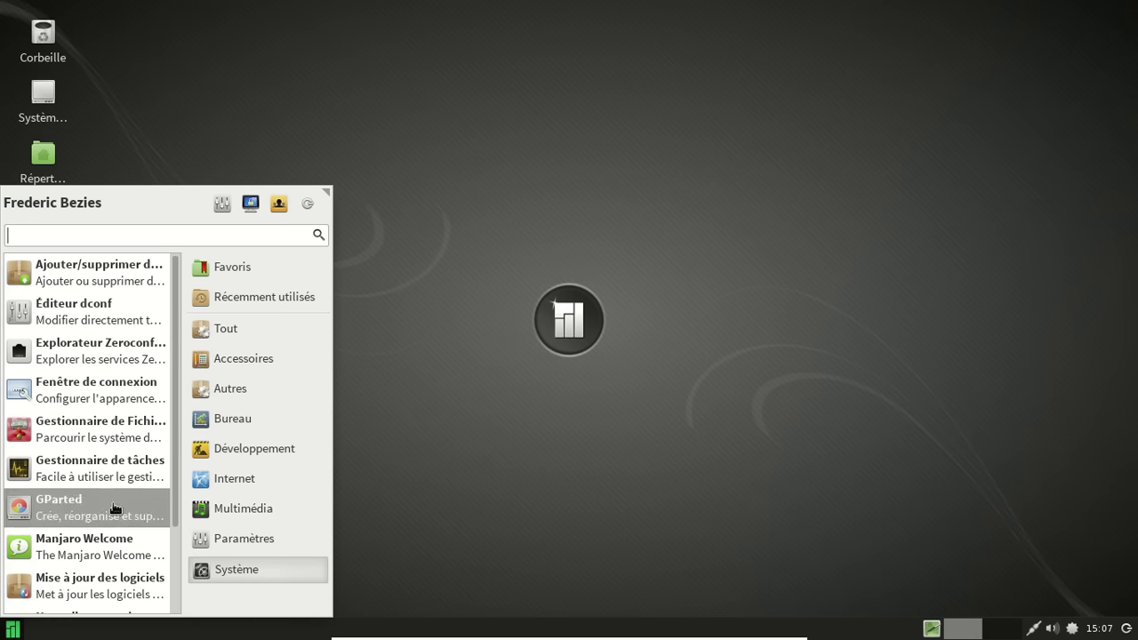
click(331, 147)
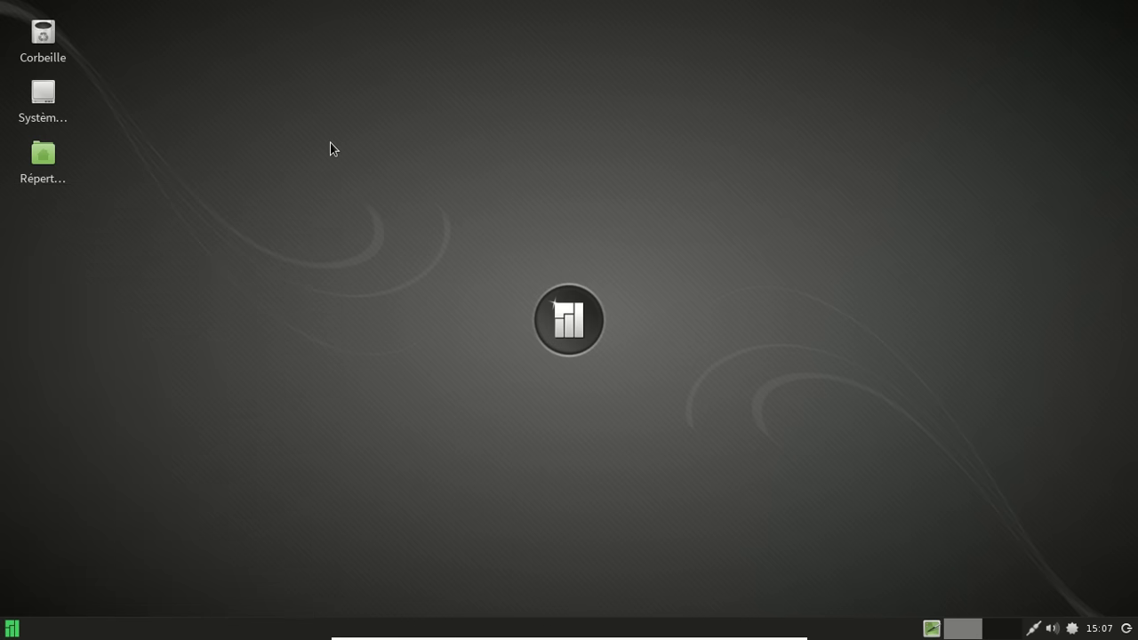
Open the home folder in the file manager, restore its window from maximized and move it toward the middle of the desktop.
double_click(46, 163)
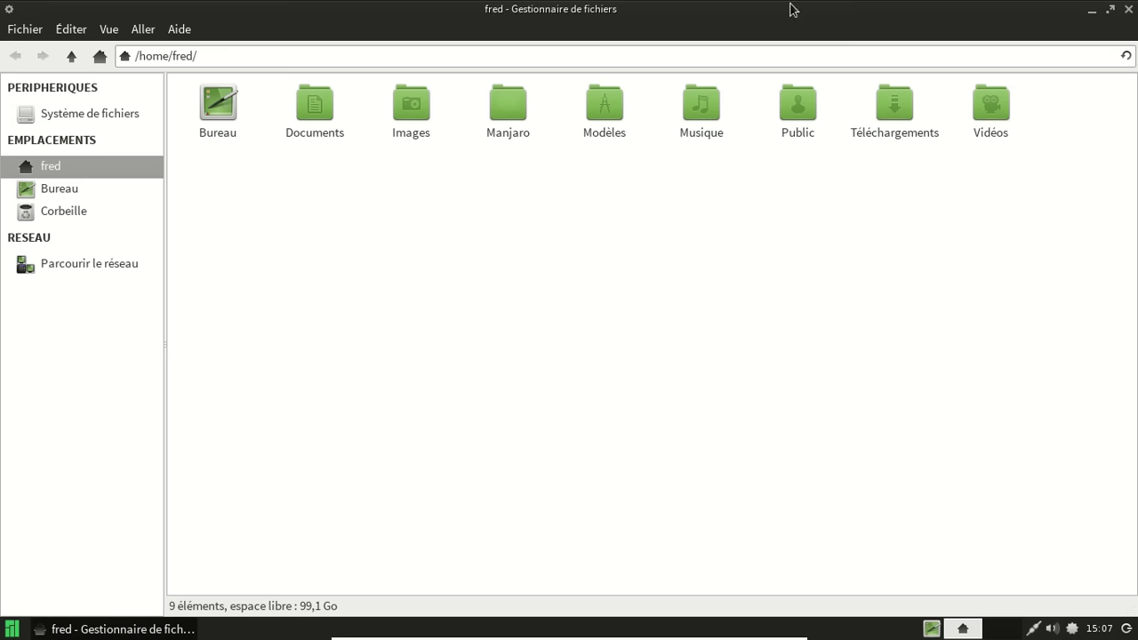
click(1113, 11)
drag(328, 12, 616, 51)
View the file manager's À propos information and close it.
click(460, 66)
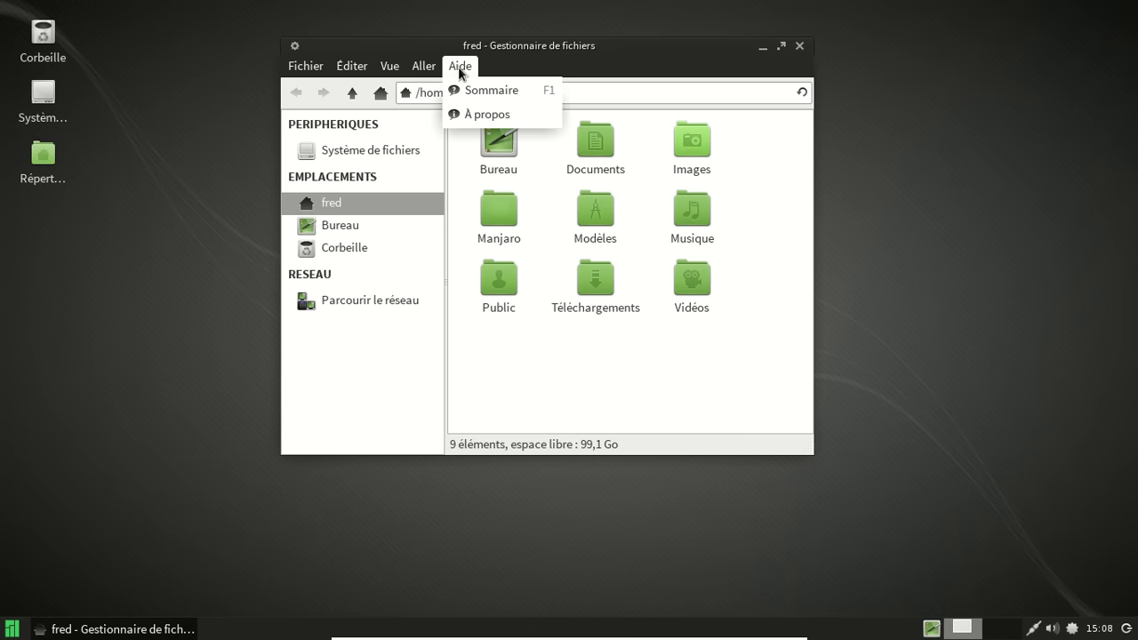
click(491, 117)
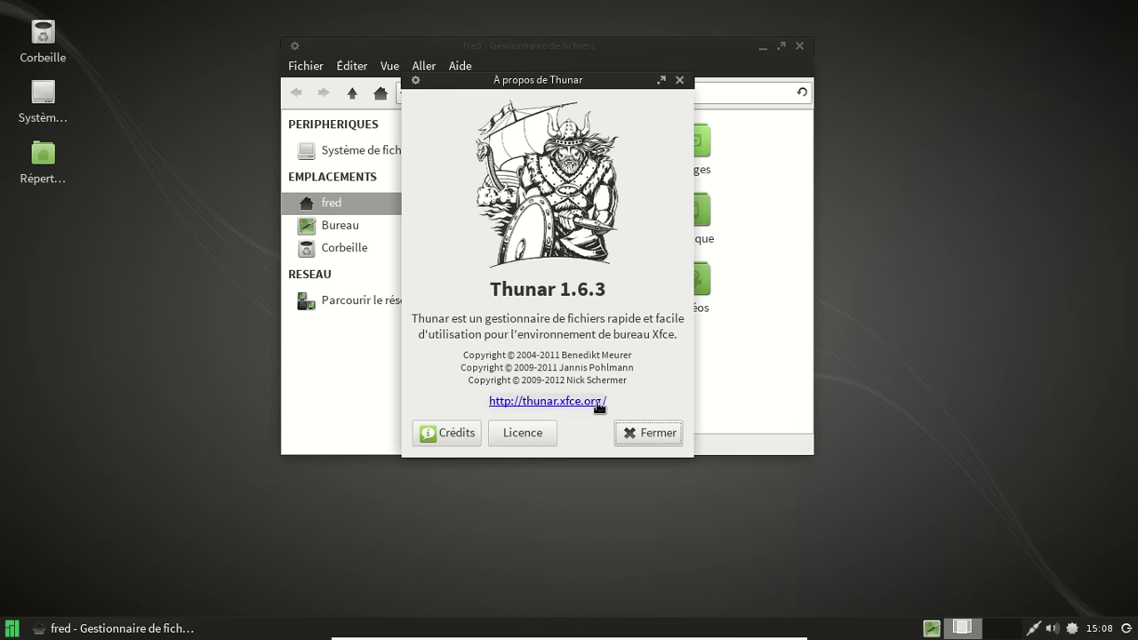
click(637, 431)
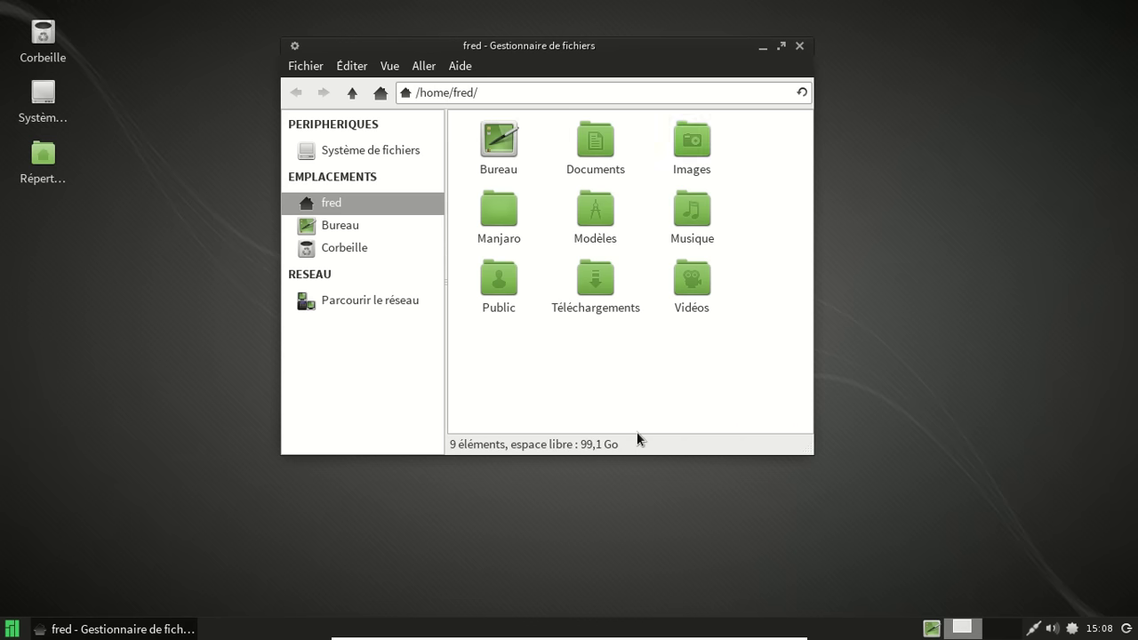
View the root of Système de fichiers, return to the home folder, and close the file manager.
click(360, 158)
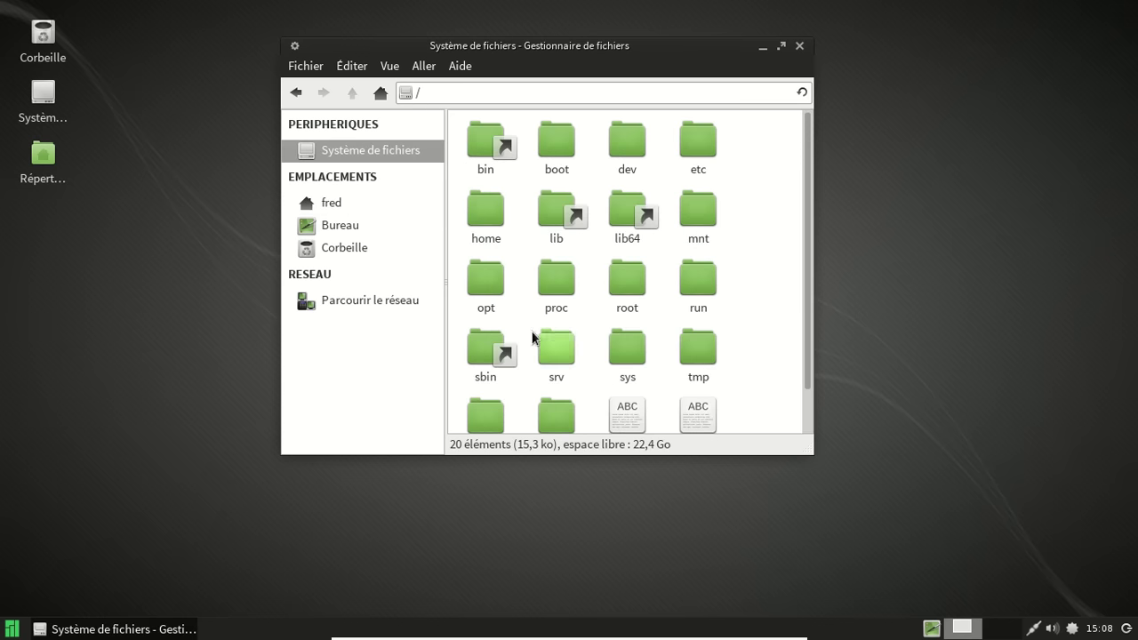
click(350, 210)
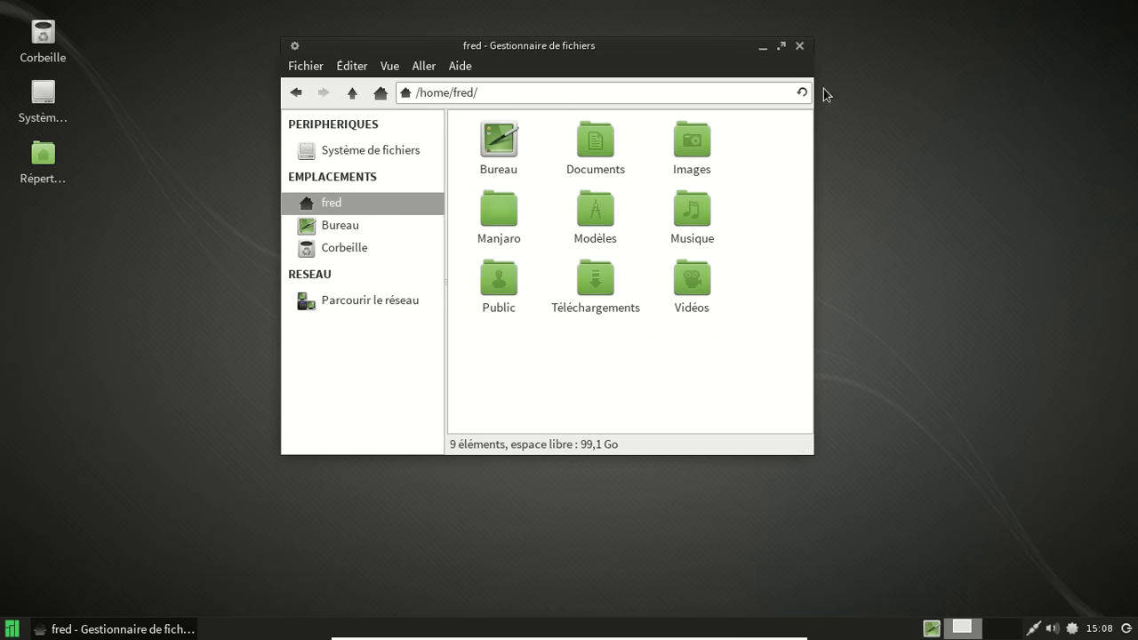
click(801, 48)
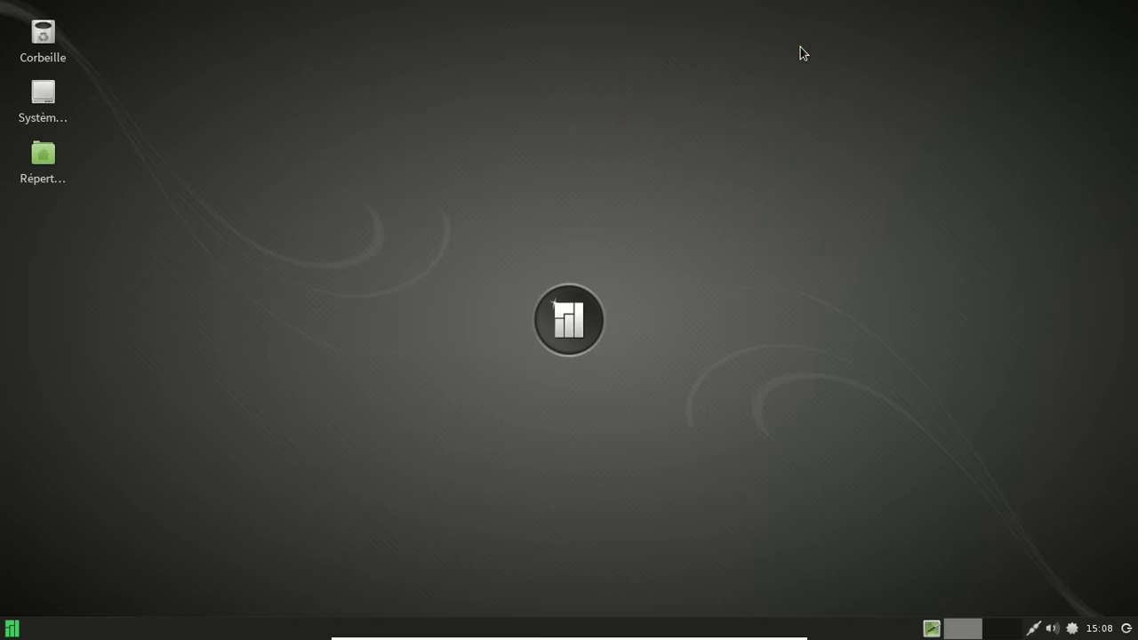
Launch the Midori web browser, then move its window away from the desktop icons and enlarge it.
click(12, 628)
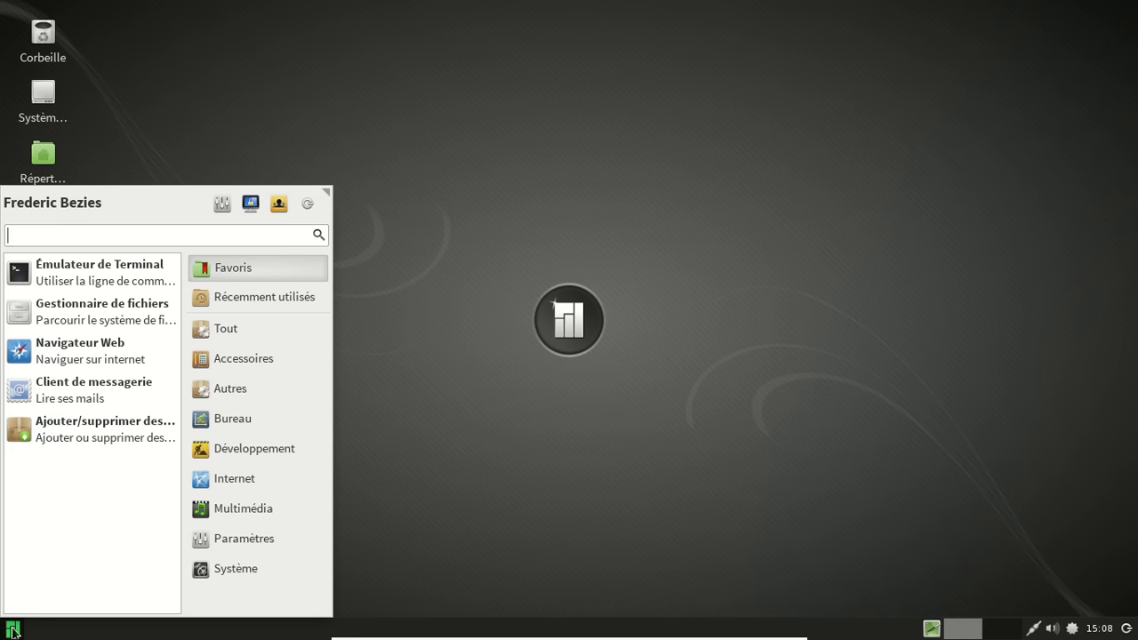
click(233, 481)
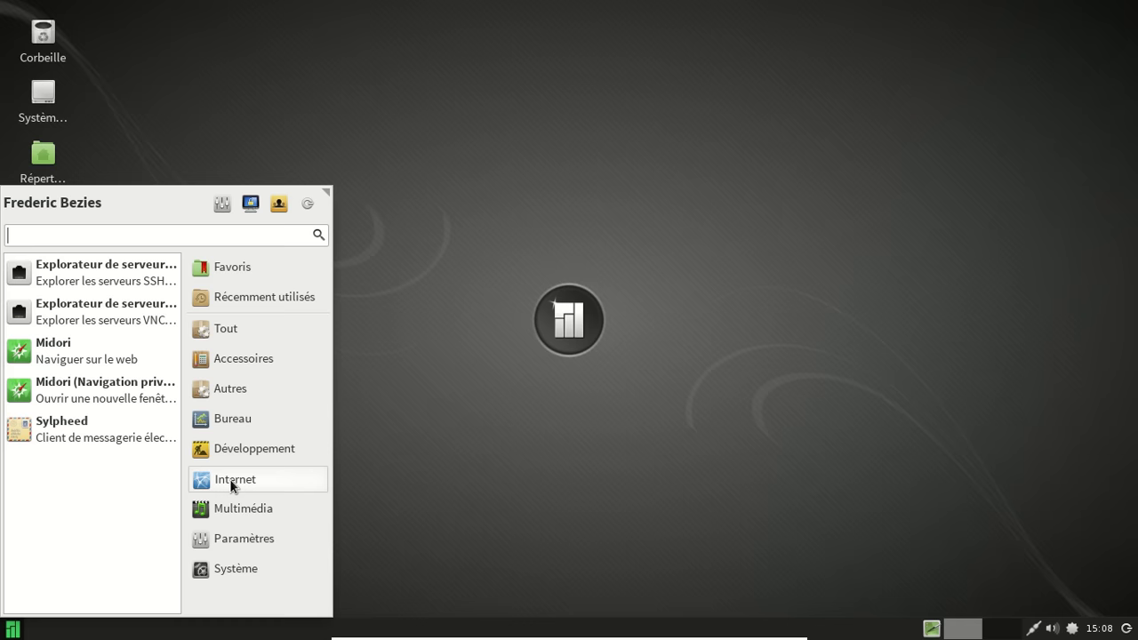
click(161, 348)
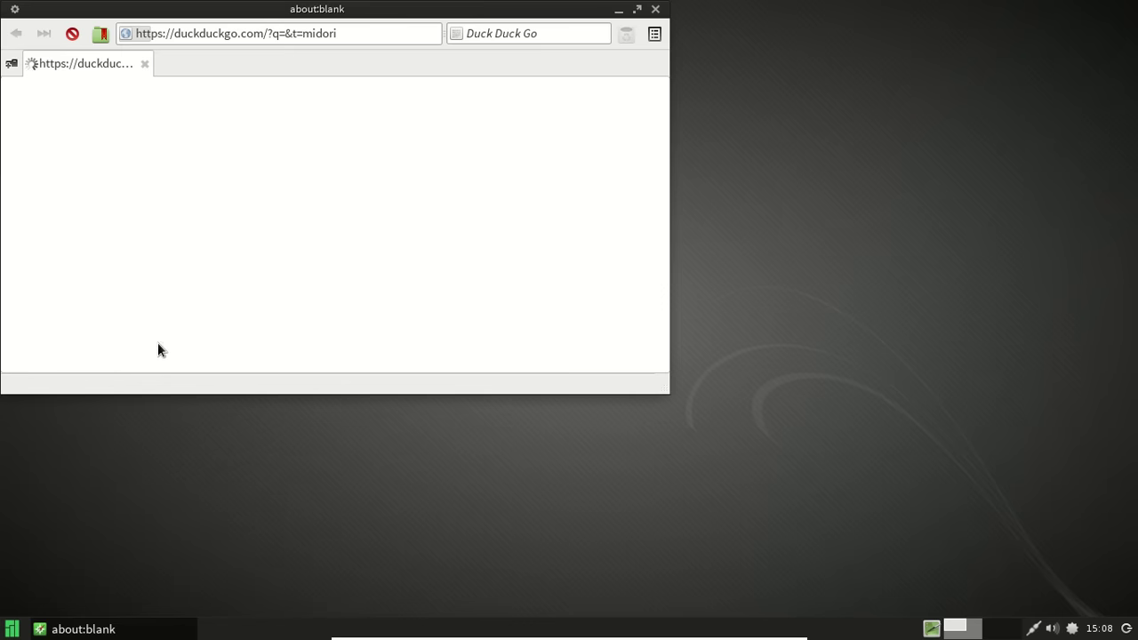
drag(411, 34, 546, 46)
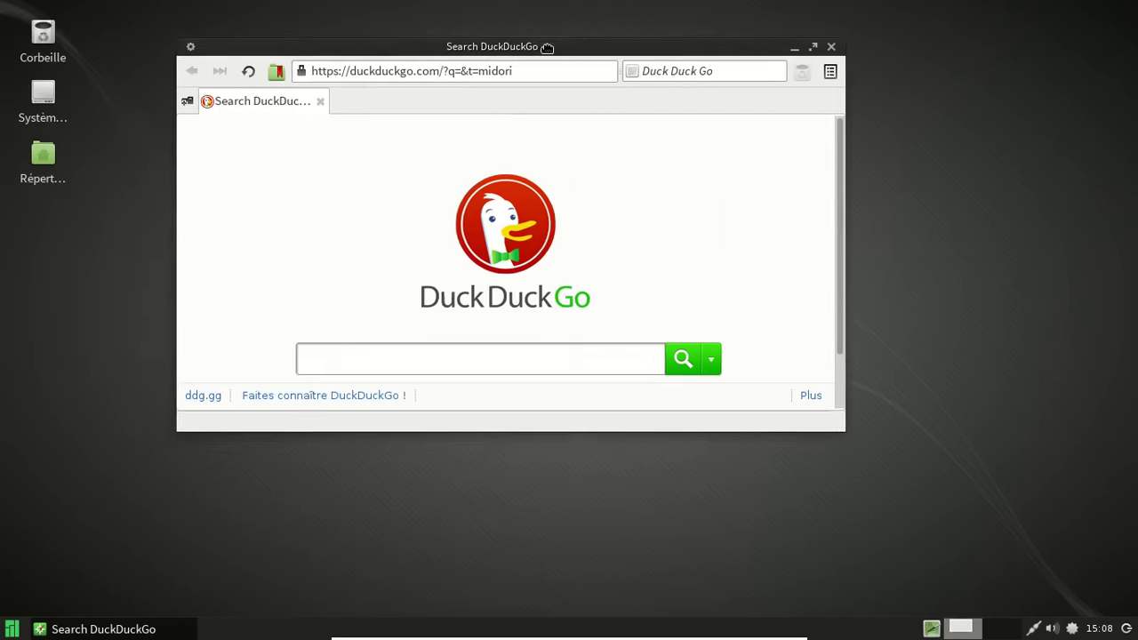
drag(836, 424, 985, 528)
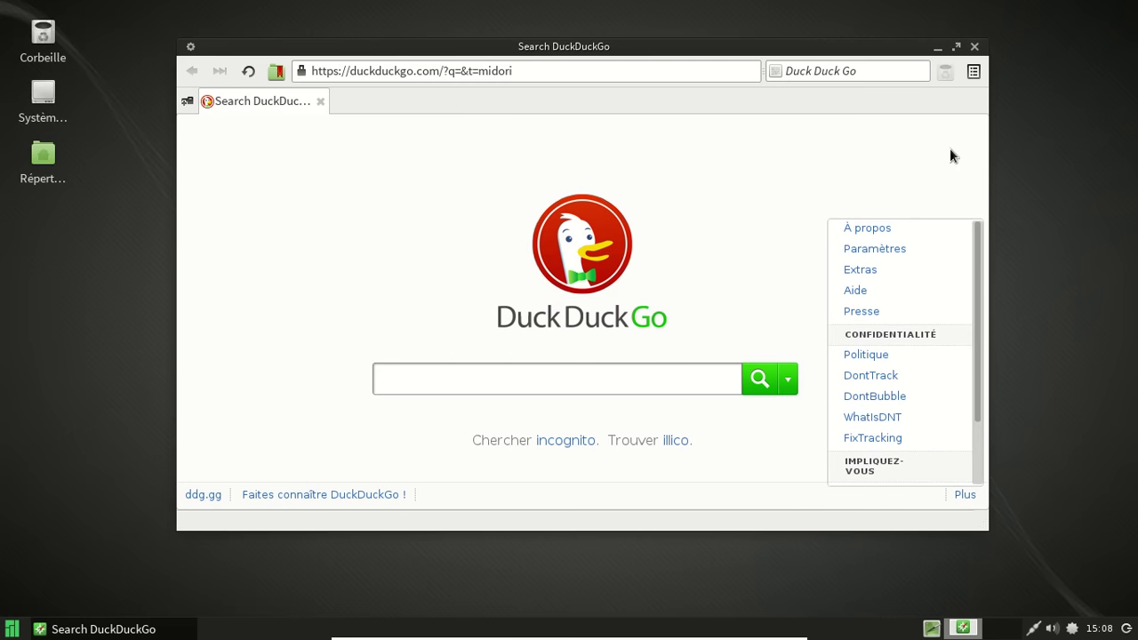
View Midori's À propos information and close it.
click(974, 71)
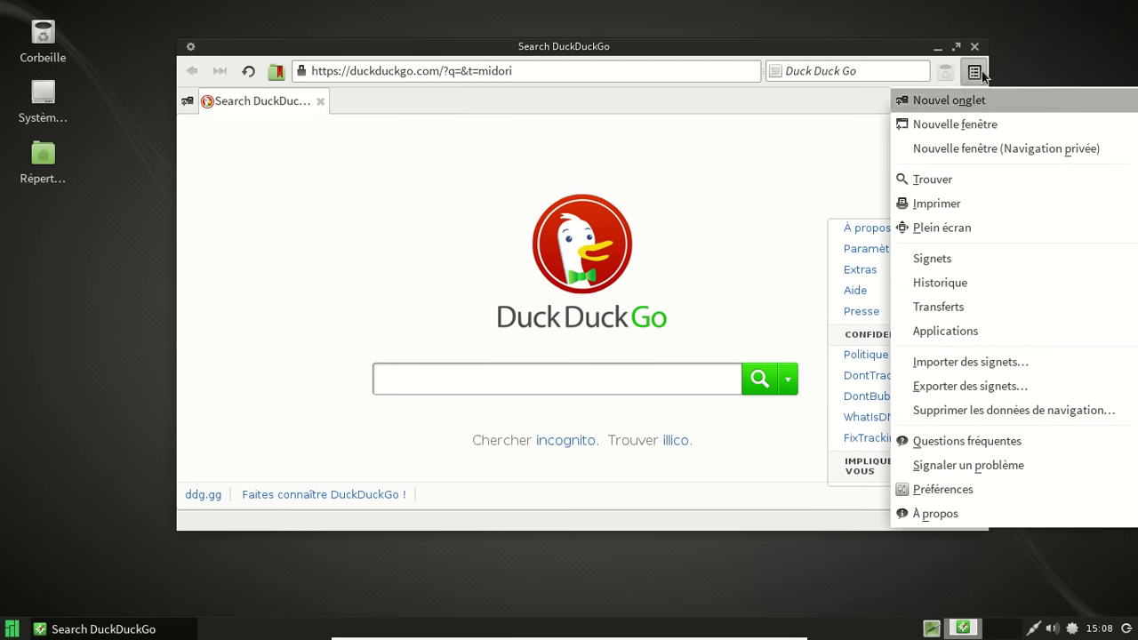
click(948, 514)
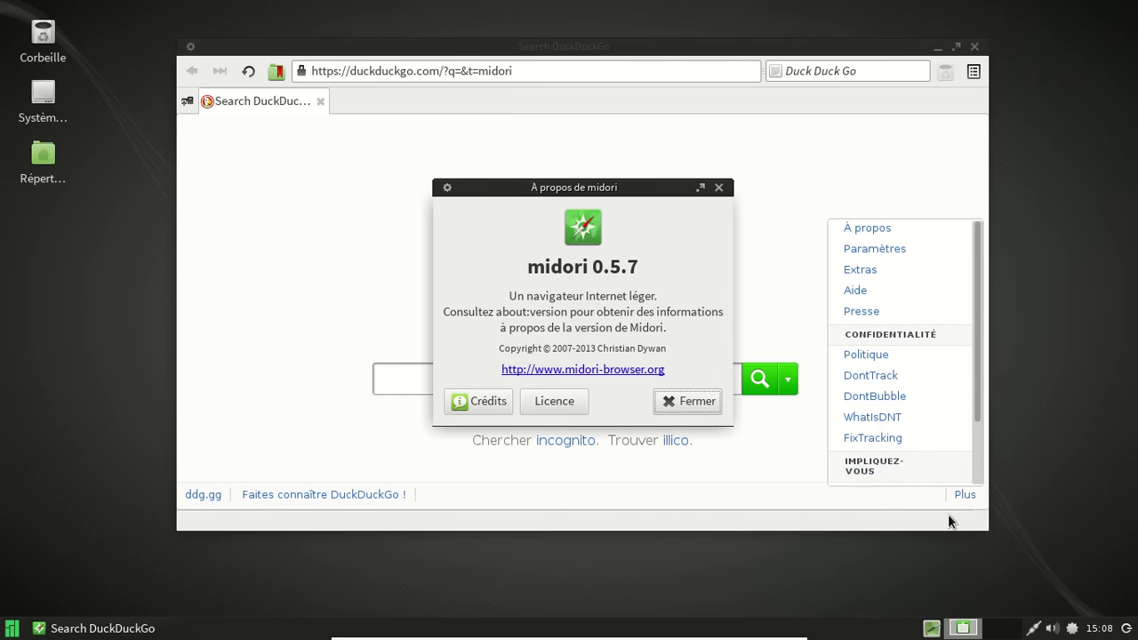
click(694, 403)
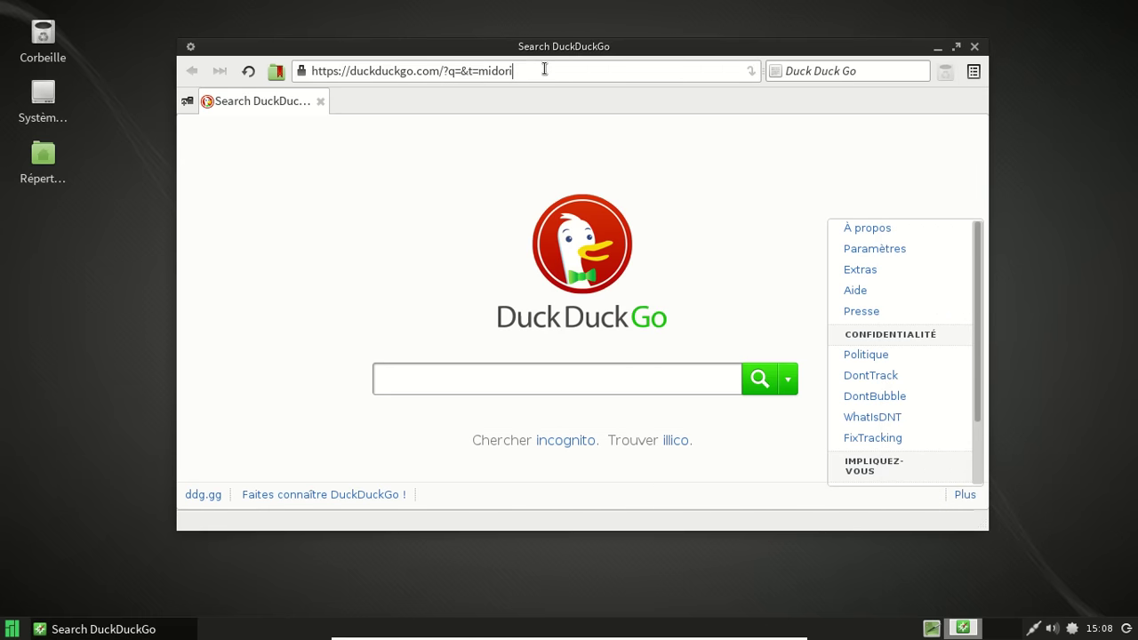
Load the manjaro.org website in the current browser tab.
key(ctrl+a)
text(mn)
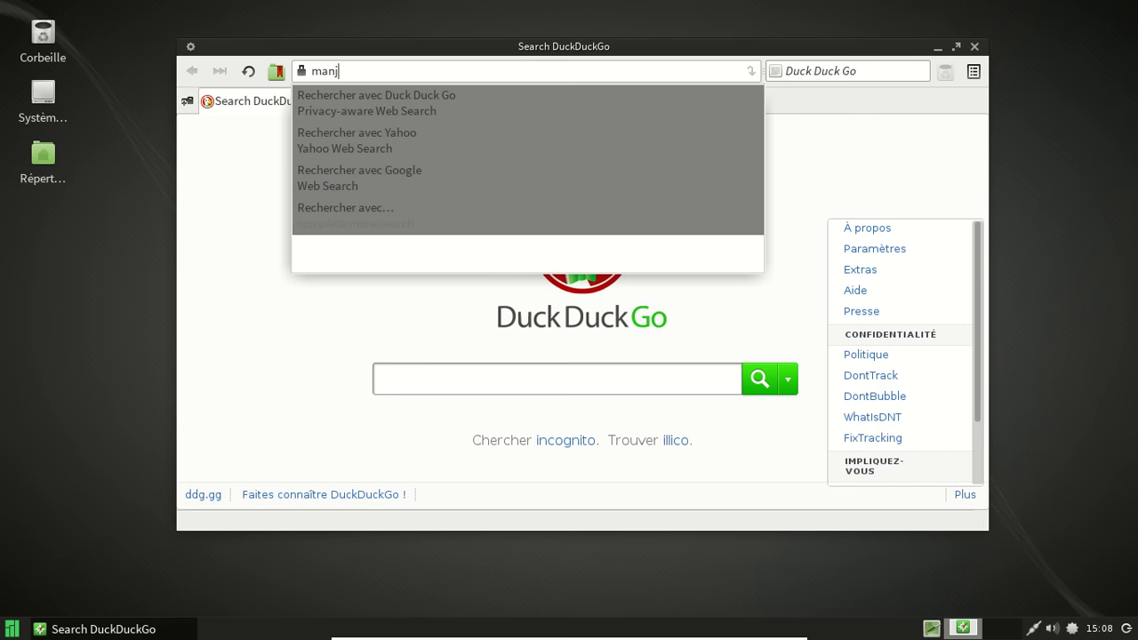
text(njaro.org)
key(Return)
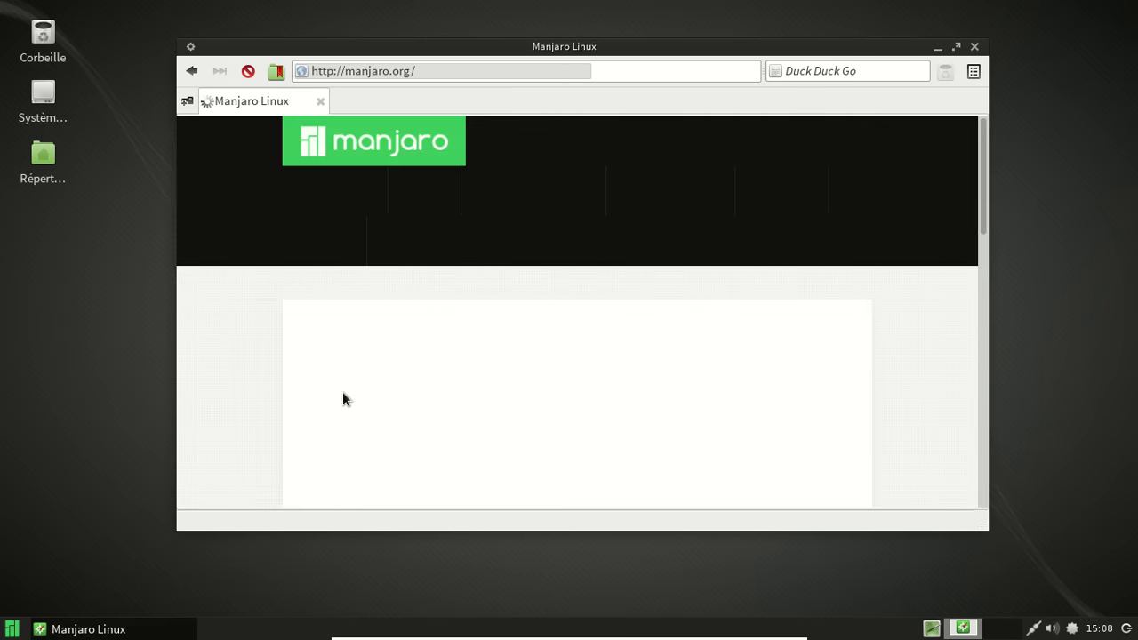
Launch the Ajouter/supprimer des logiciels package manager and close the Midori browser window.
key(super)
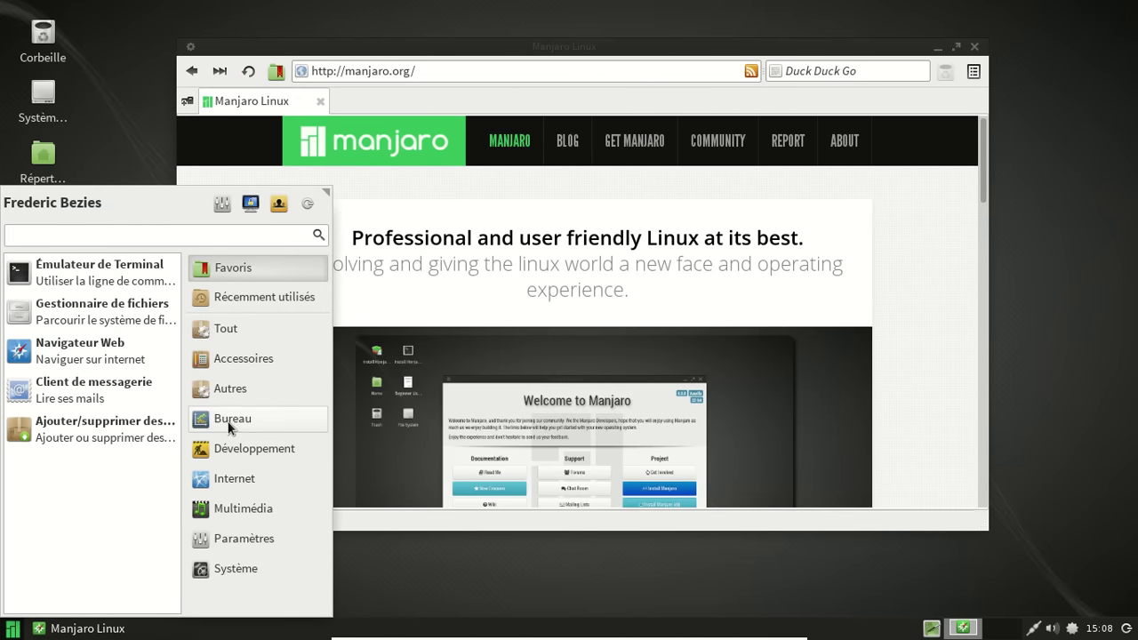
click(137, 439)
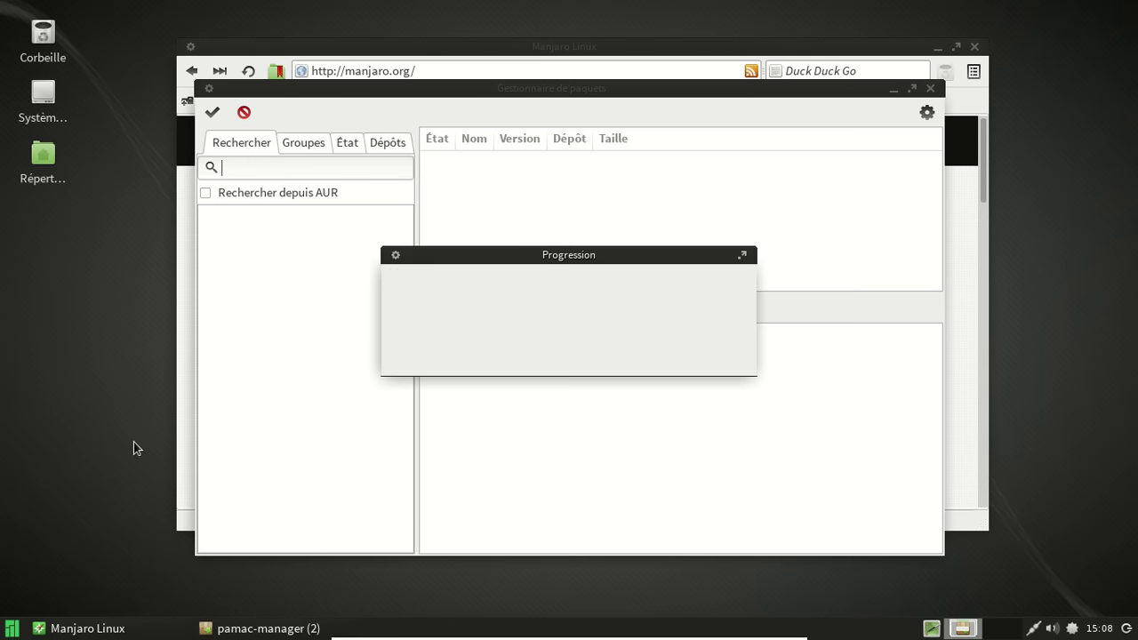
click(974, 47)
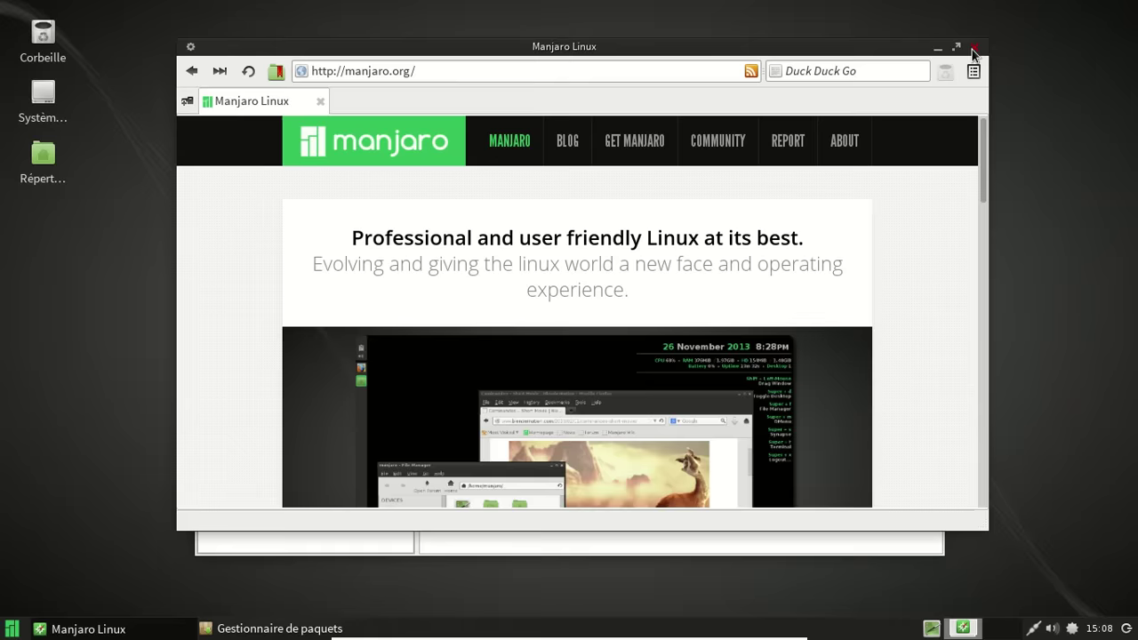
View the package manager's À propos information, close it, and check its options once more.
click(916, 115)
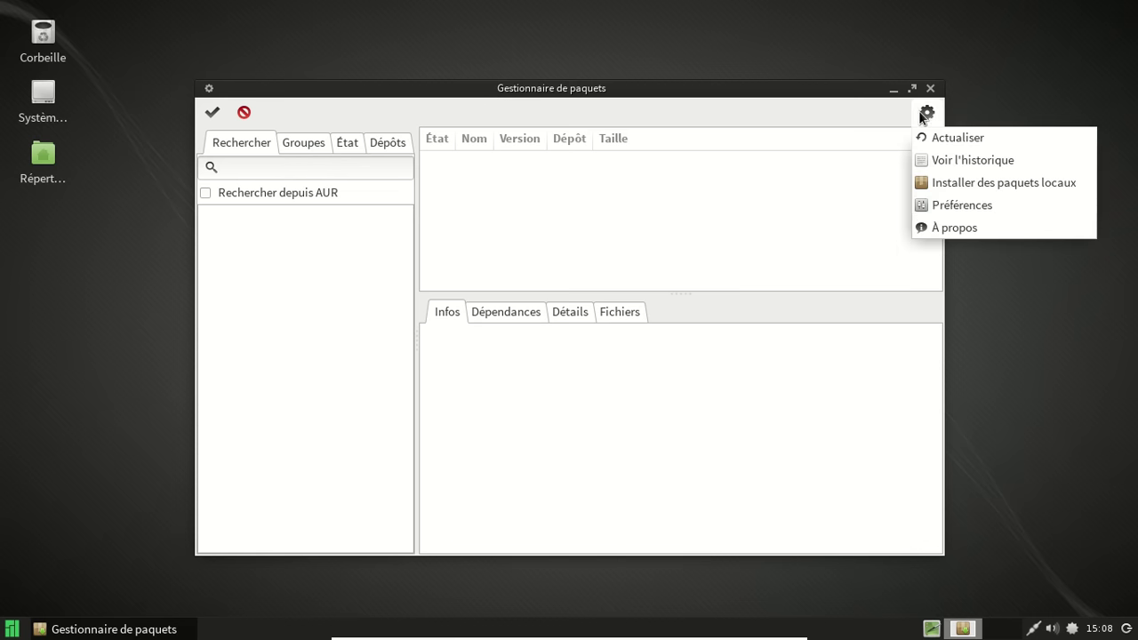
click(946, 230)
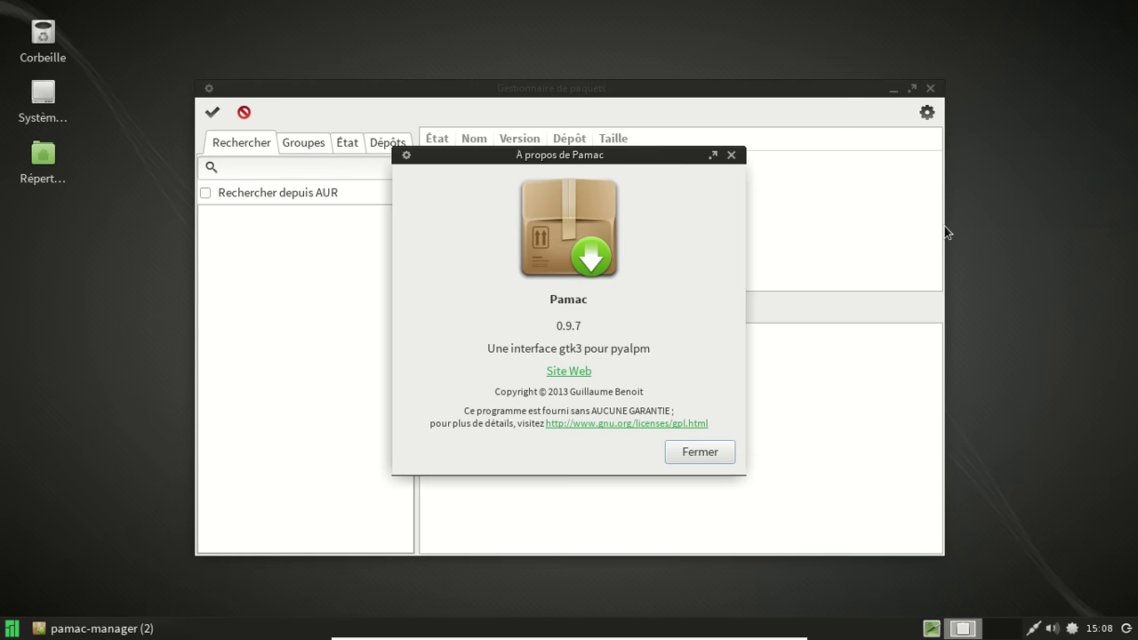
click(728, 451)
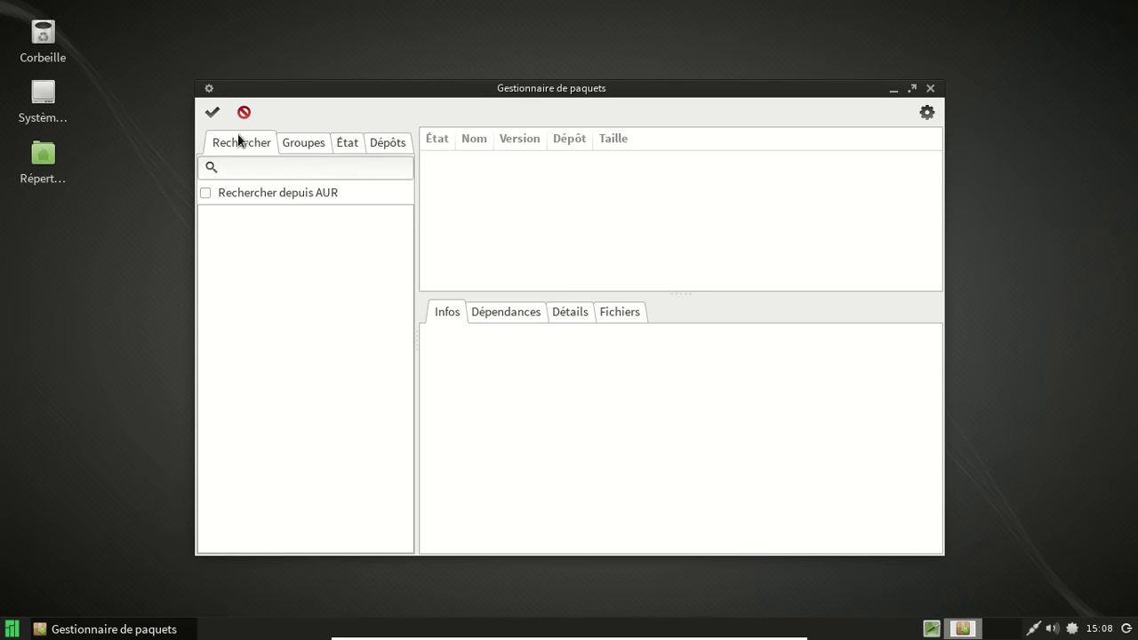
click(927, 112)
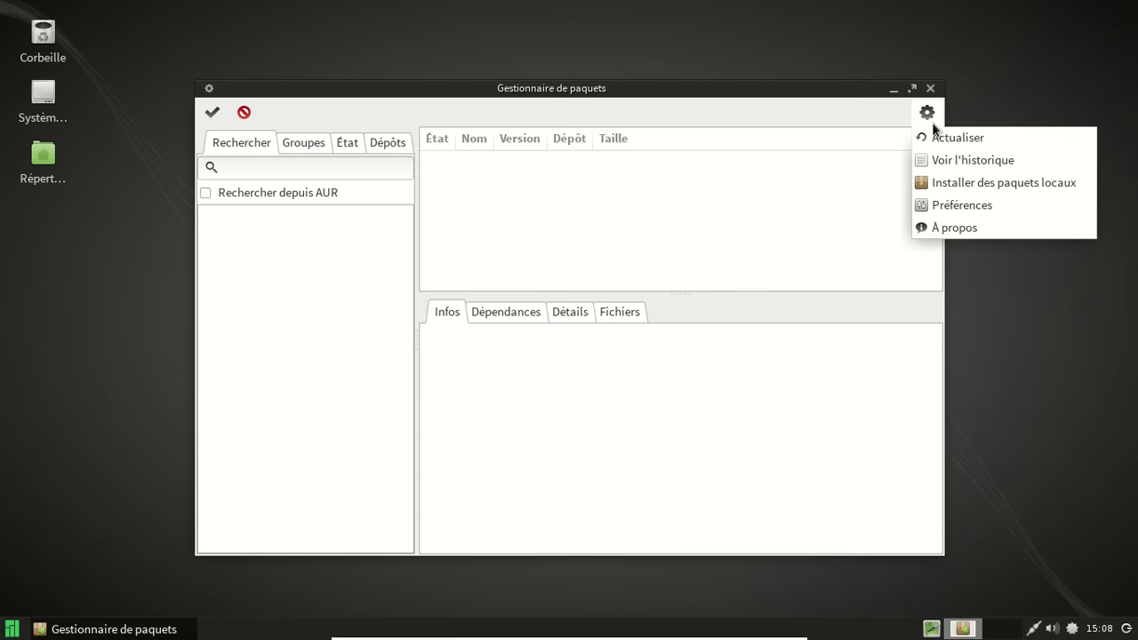
click(934, 138)
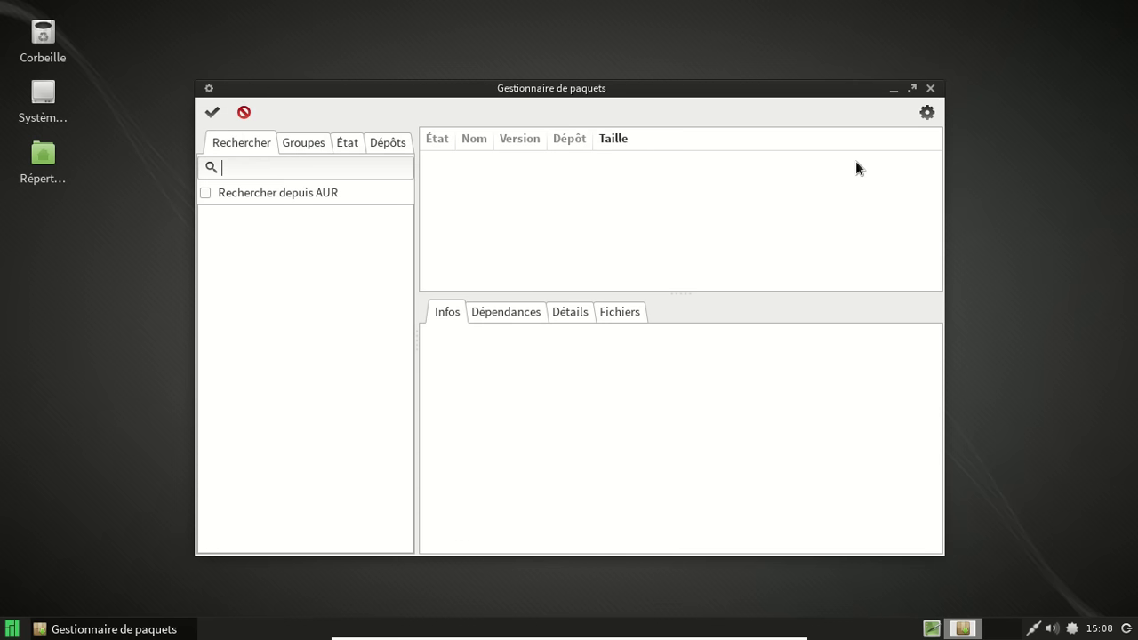
Launch the LibreOffice installer from the Bureau category of the application menu.
click(9, 630)
click(9, 630)
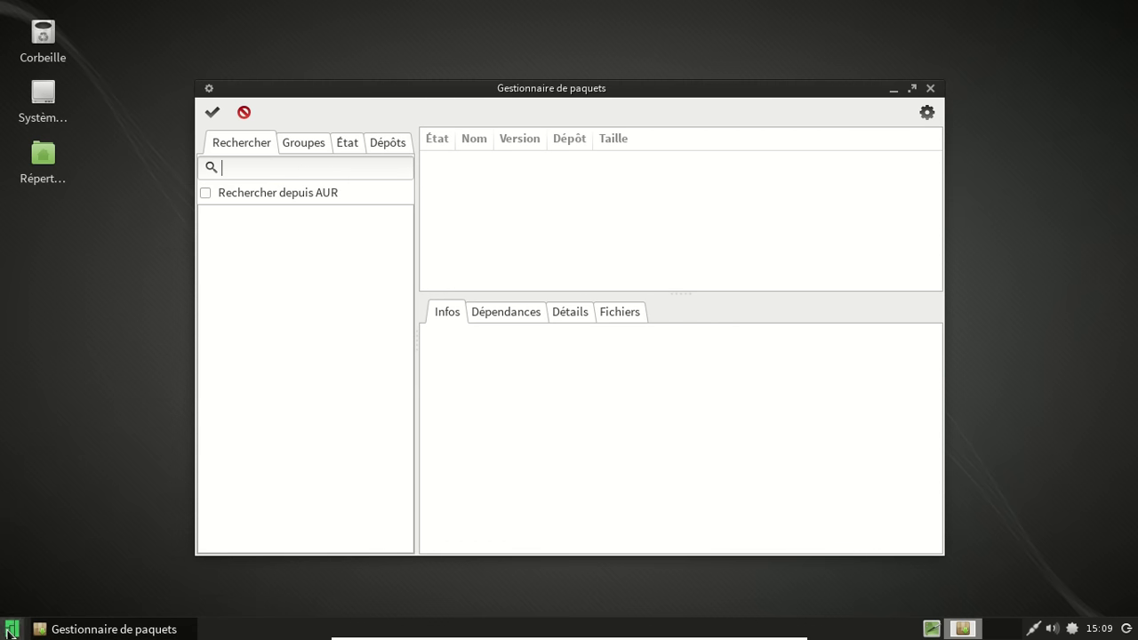
click(12, 628)
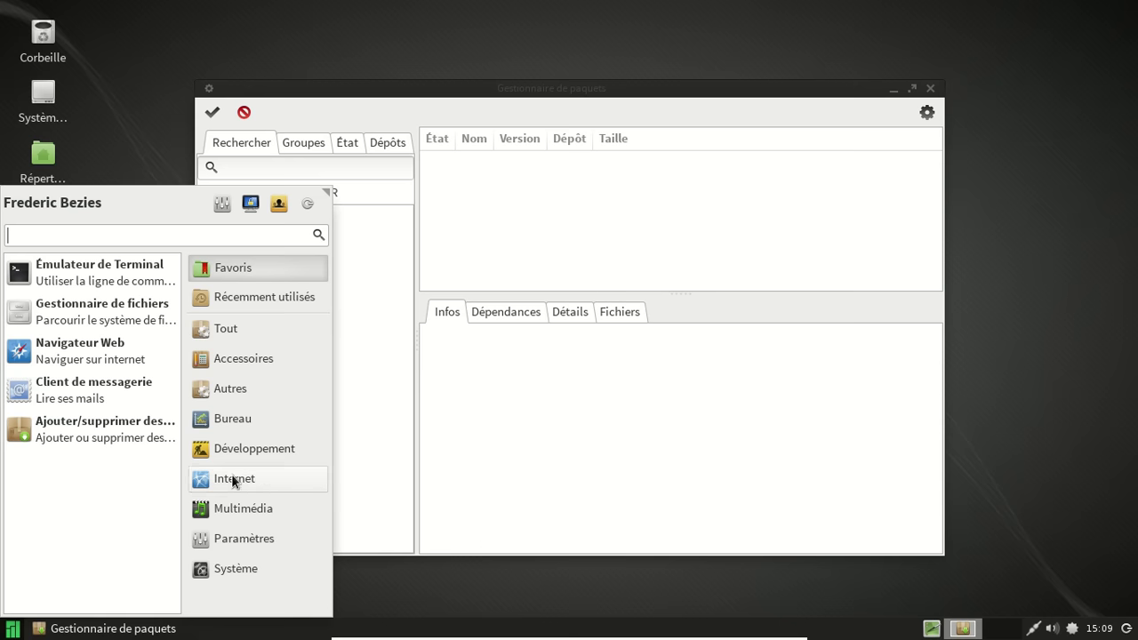
click(233, 419)
click(117, 283)
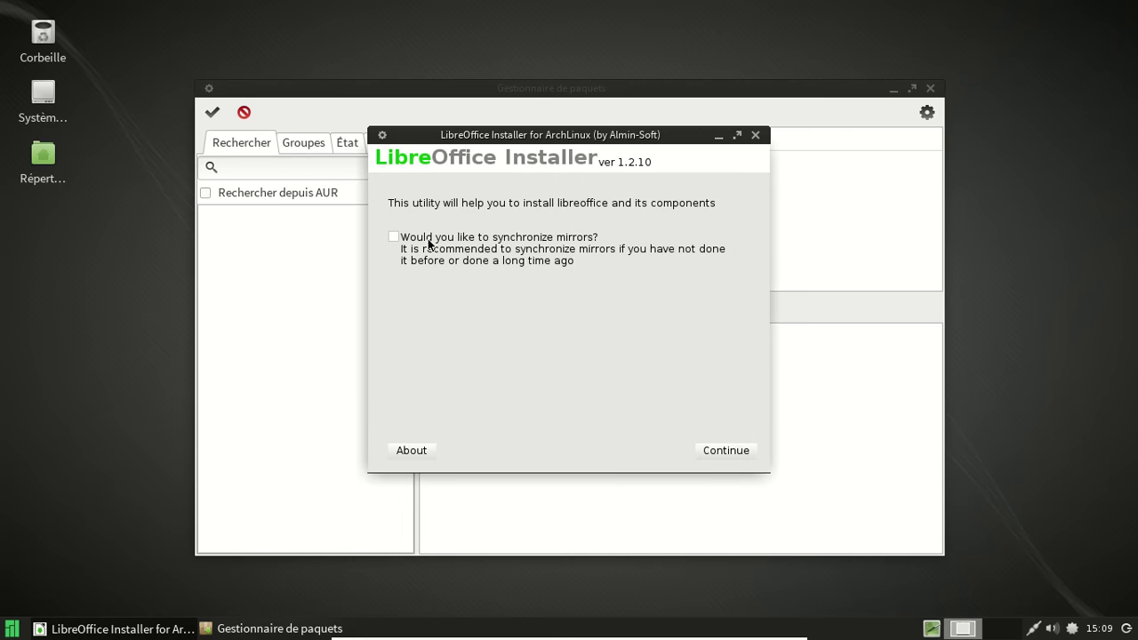
Enable mirror synchronization, enter the root password, run the synchronization and continue to the component selection.
click(429, 242)
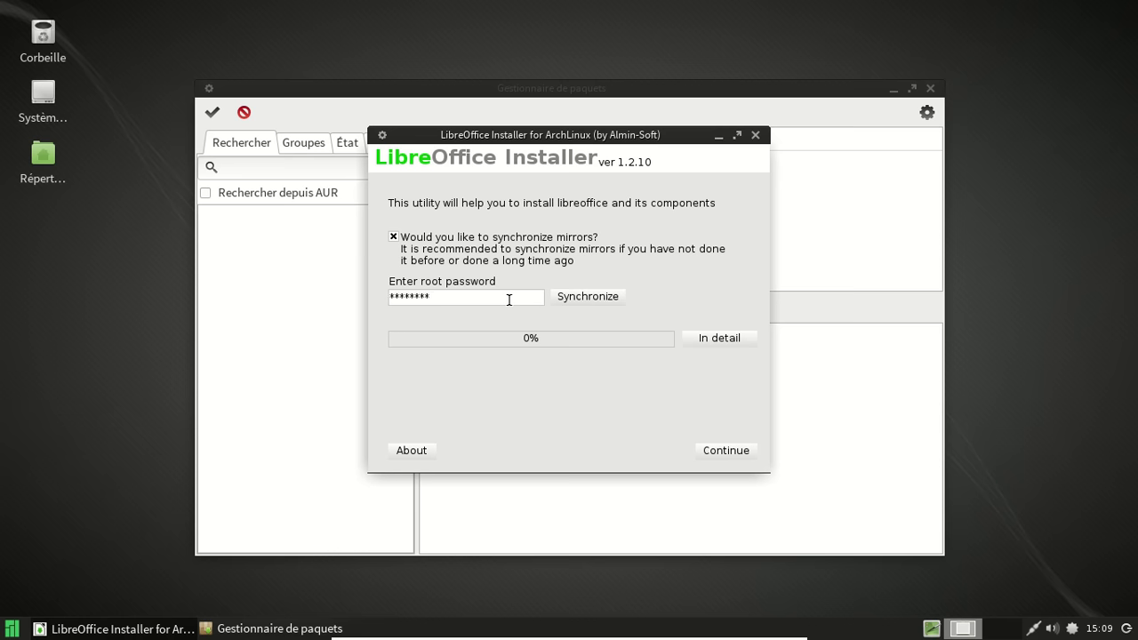
click(593, 296)
click(730, 453)
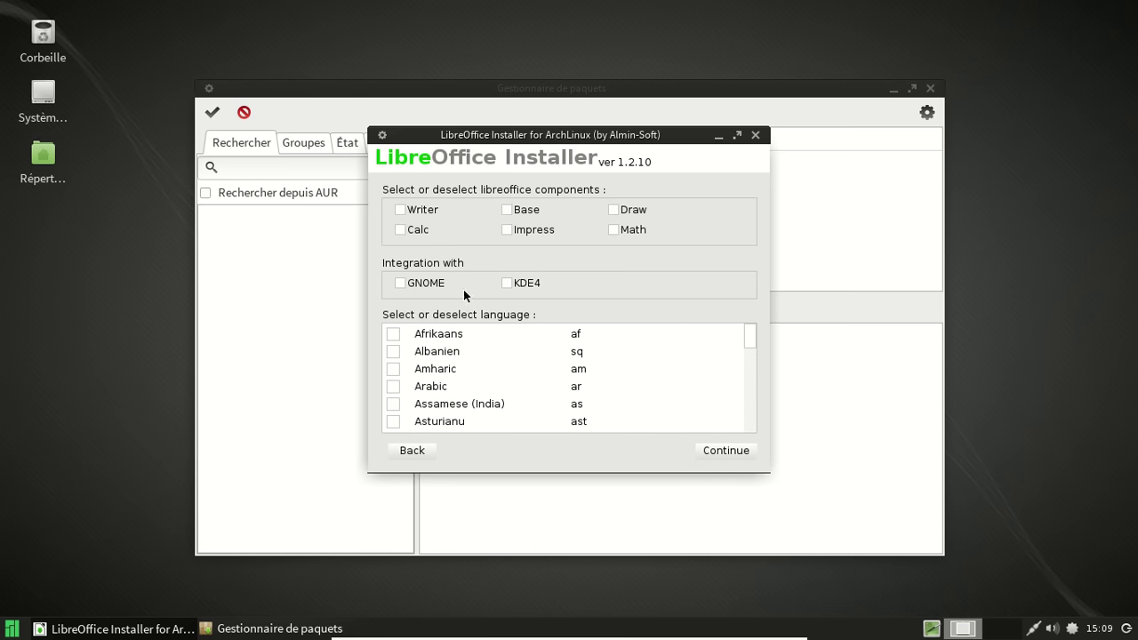
Select the Writer, Calc, Base, Impress, Draw and Math components with GNOME integration.
click(399, 210)
click(399, 230)
click(615, 209)
click(401, 284)
Select French as the LibreOffice language.
scroll(654, 358, down, 20)
scroll(654, 358, up, 18)
scroll(653, 359, up, 4)
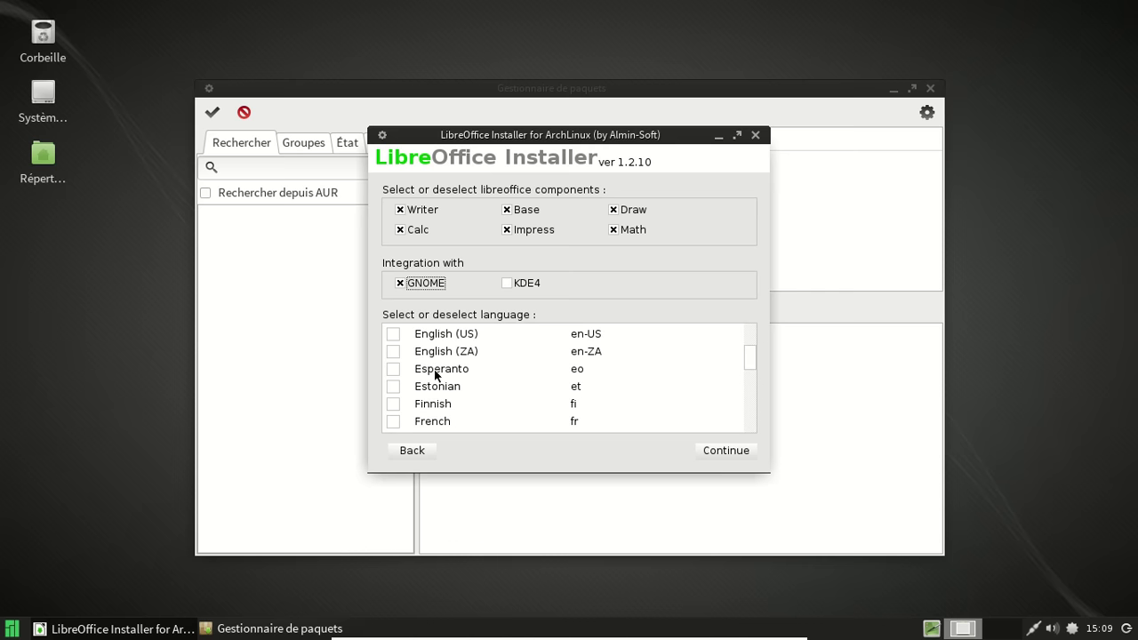
click(393, 421)
Start the LibreOffice installation and minimise the Gestionnaire de paquets window.
click(725, 451)
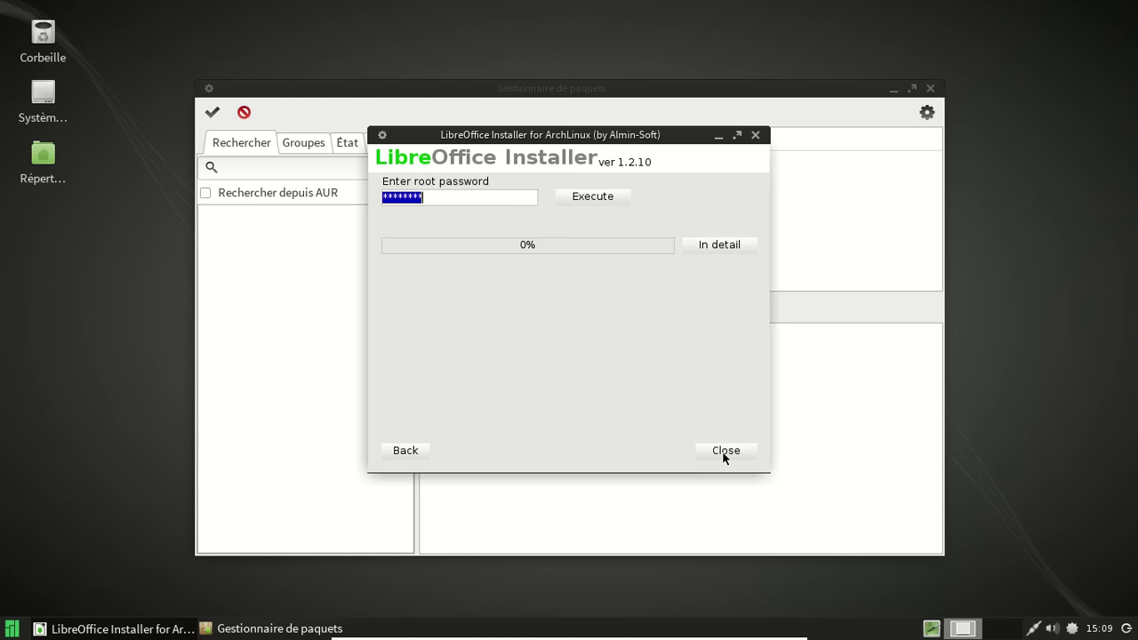
click(619, 199)
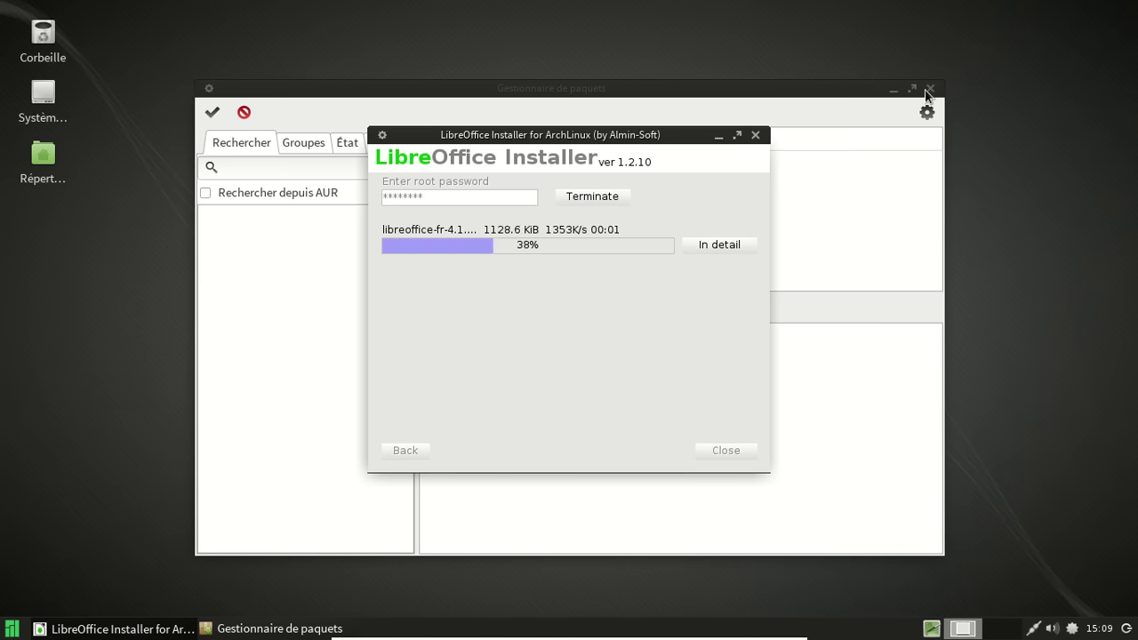
click(894, 89)
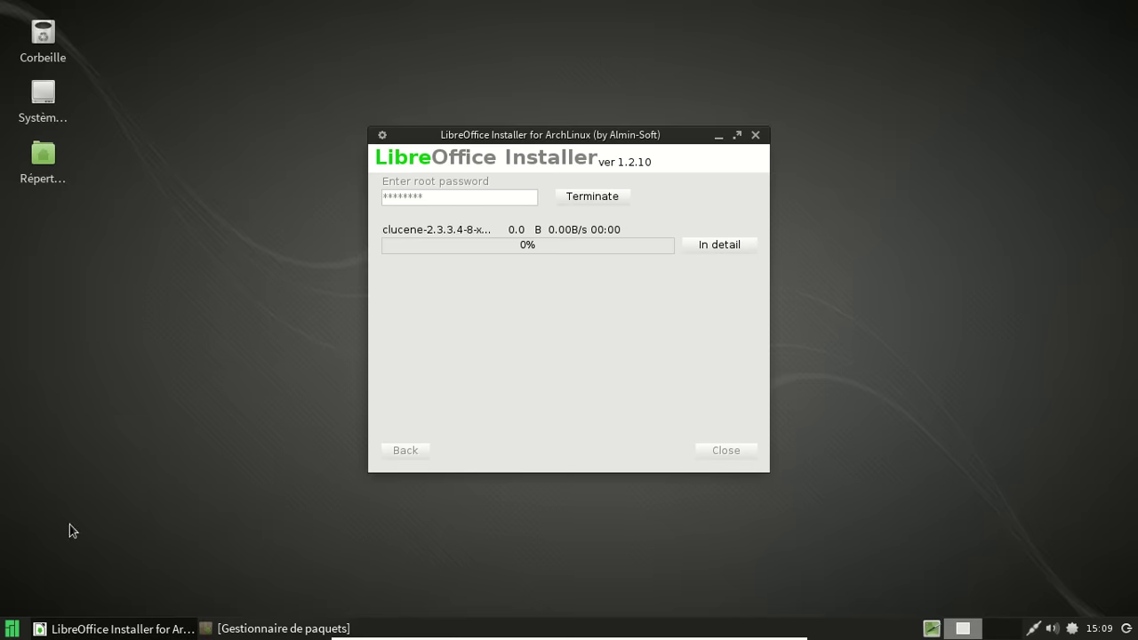
Look through the applications in the Système category of the application menu.
click(11, 631)
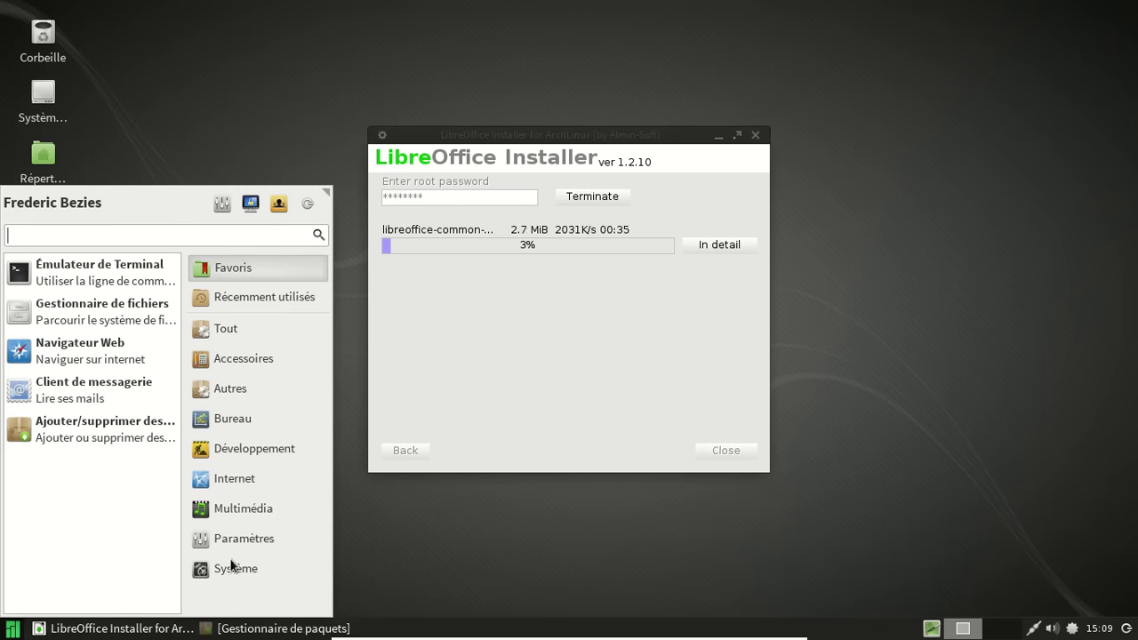
click(263, 563)
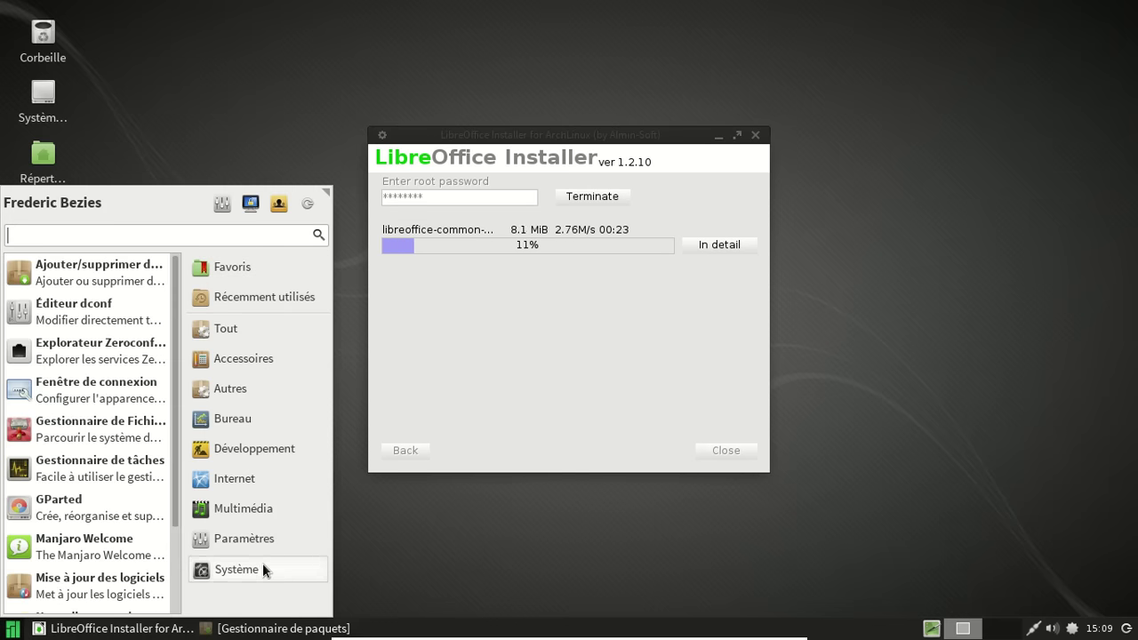
drag(176, 373, 175, 552)
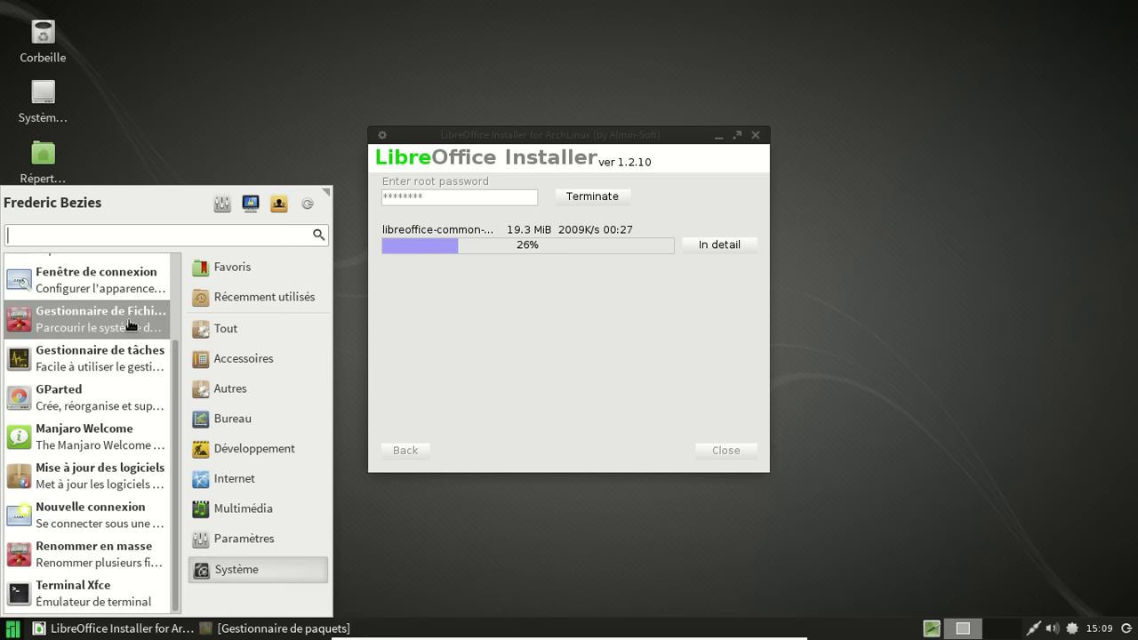
scroll(170, 268, up, 3)
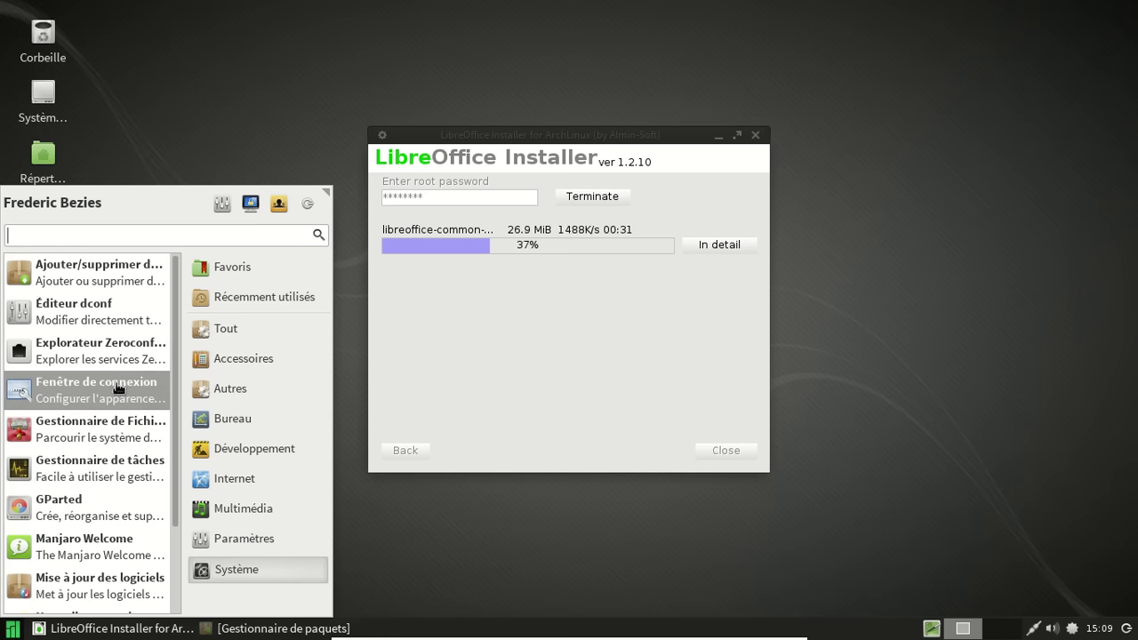
Open the general Gestionnaire de paramètres from the Paramètres category, look through all its settings groups and close it.
click(221, 538)
drag(172, 327, 166, 570)
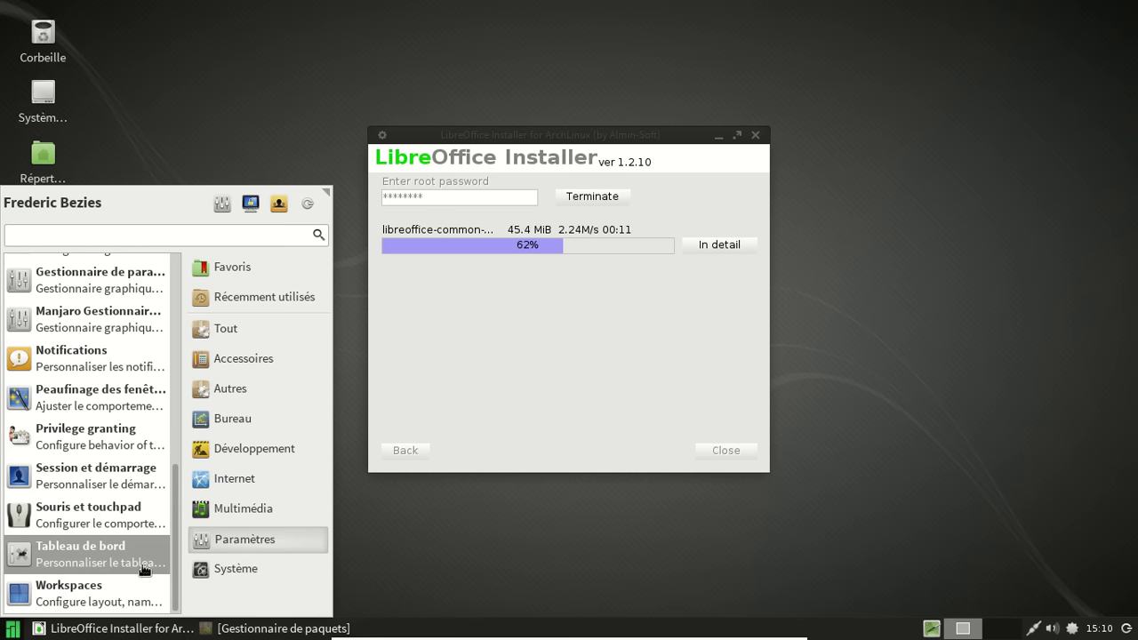
click(140, 280)
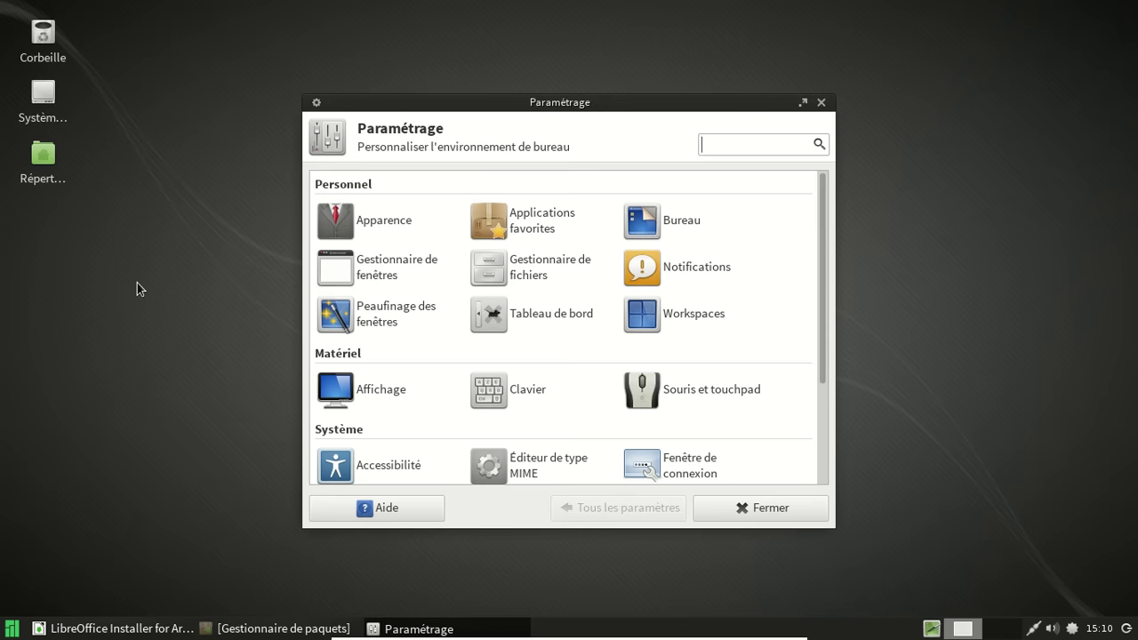
drag(822, 186, 822, 434)
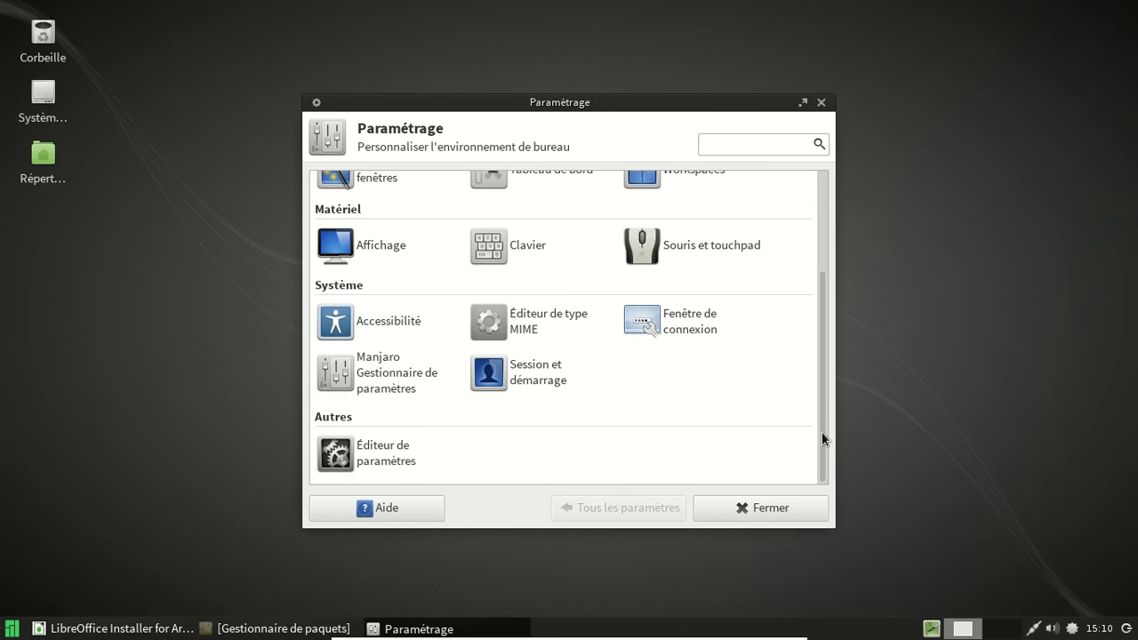
drag(817, 339, 816, 173)
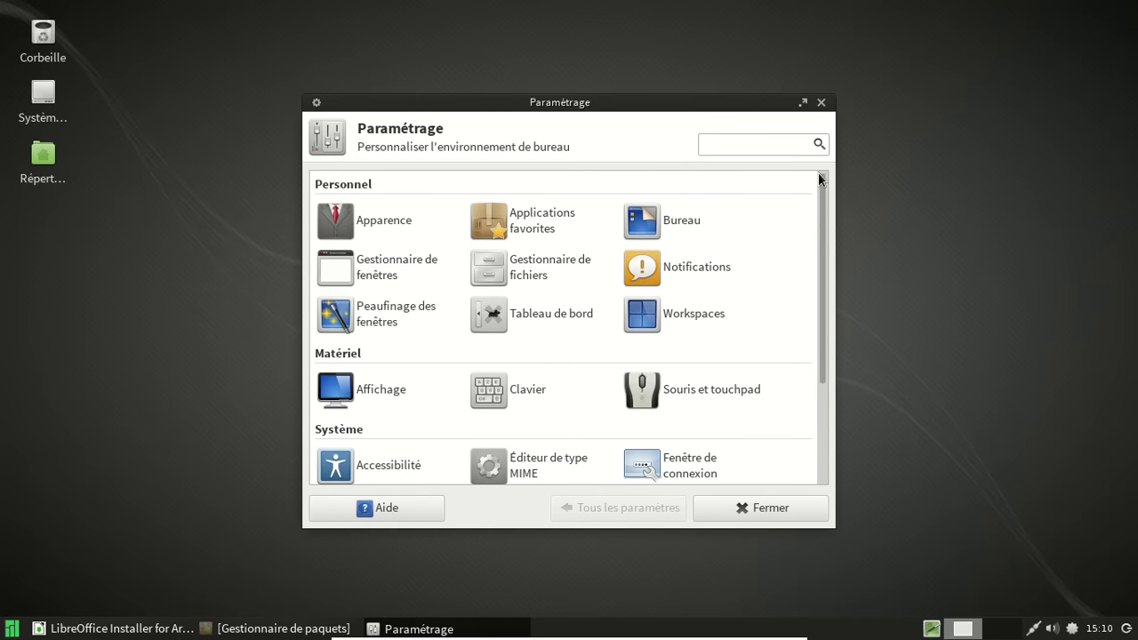
click(825, 105)
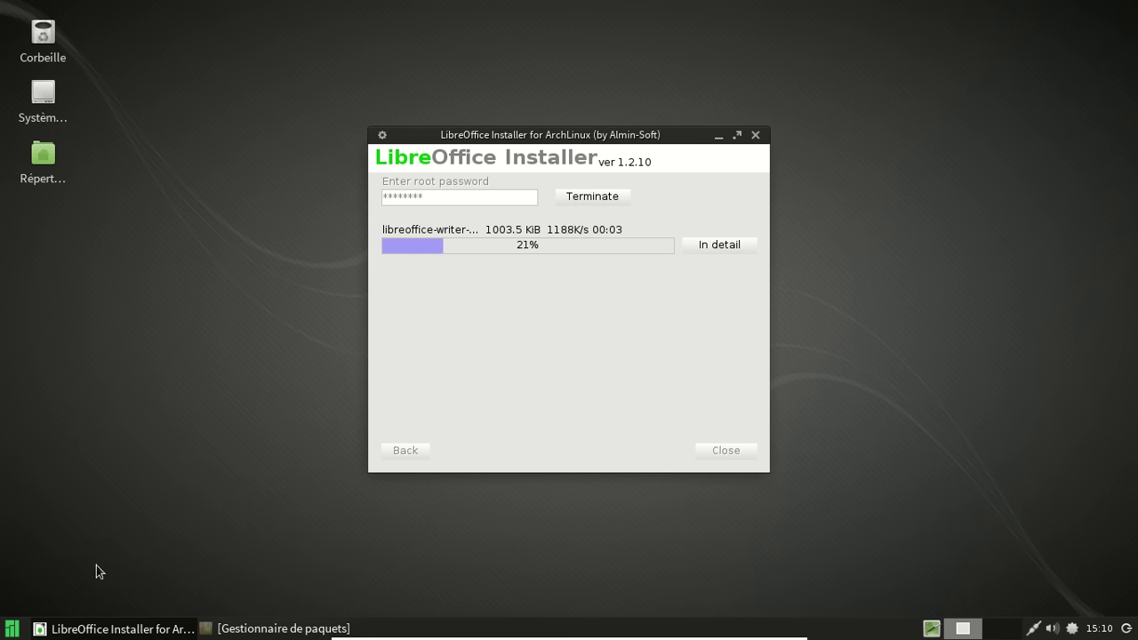
Reopen the application menu and review the full list of Système tools again.
click(12, 630)
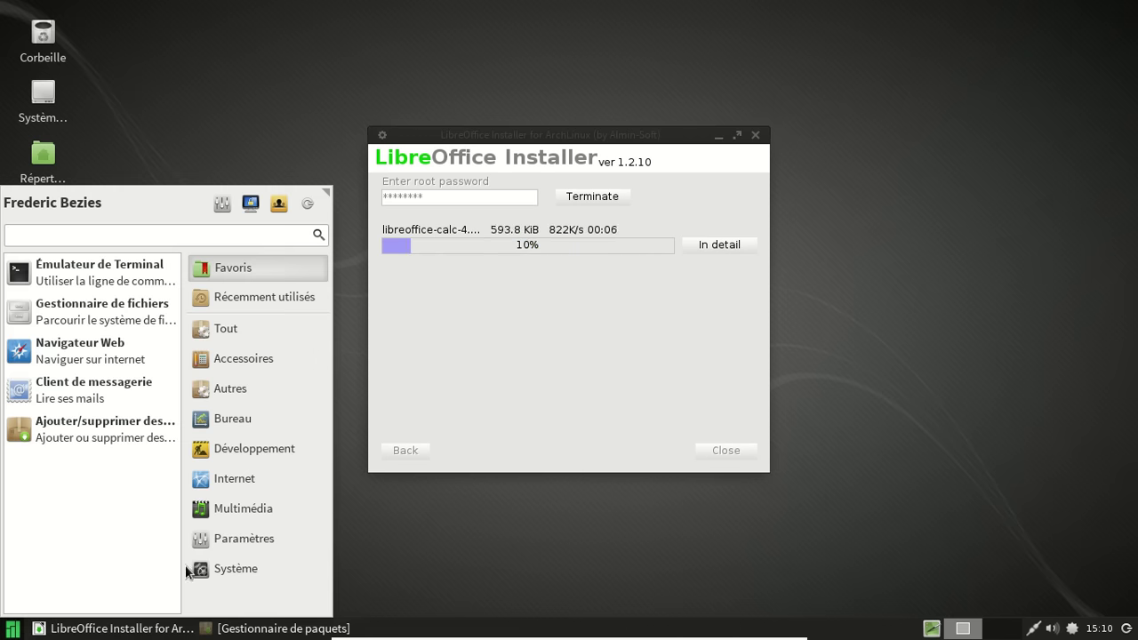
click(221, 538)
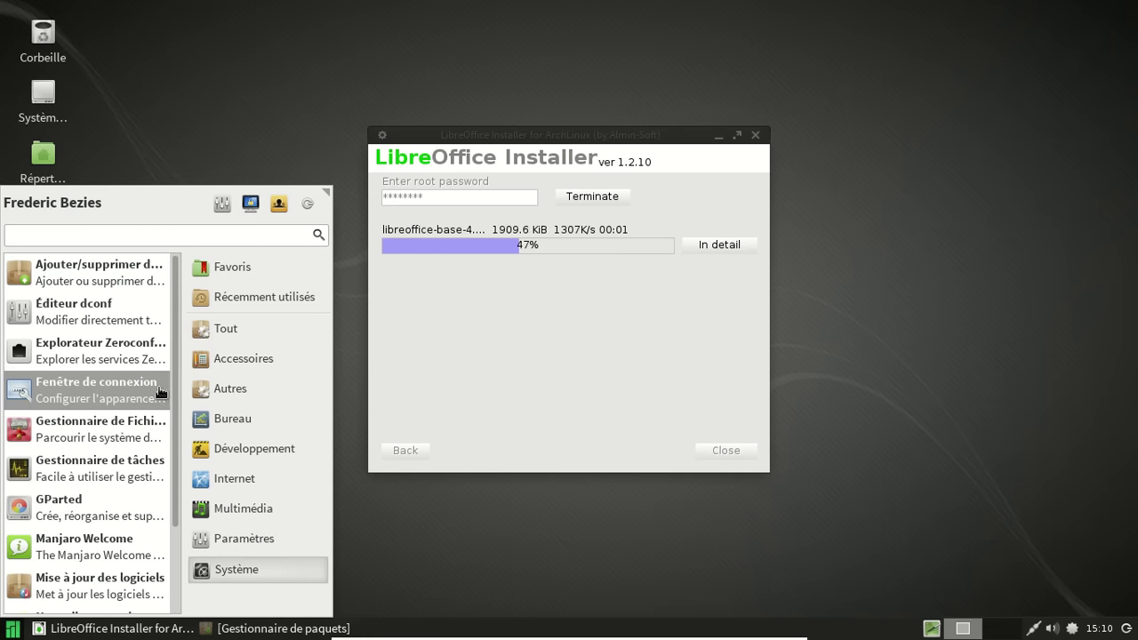
drag(178, 390, 181, 521)
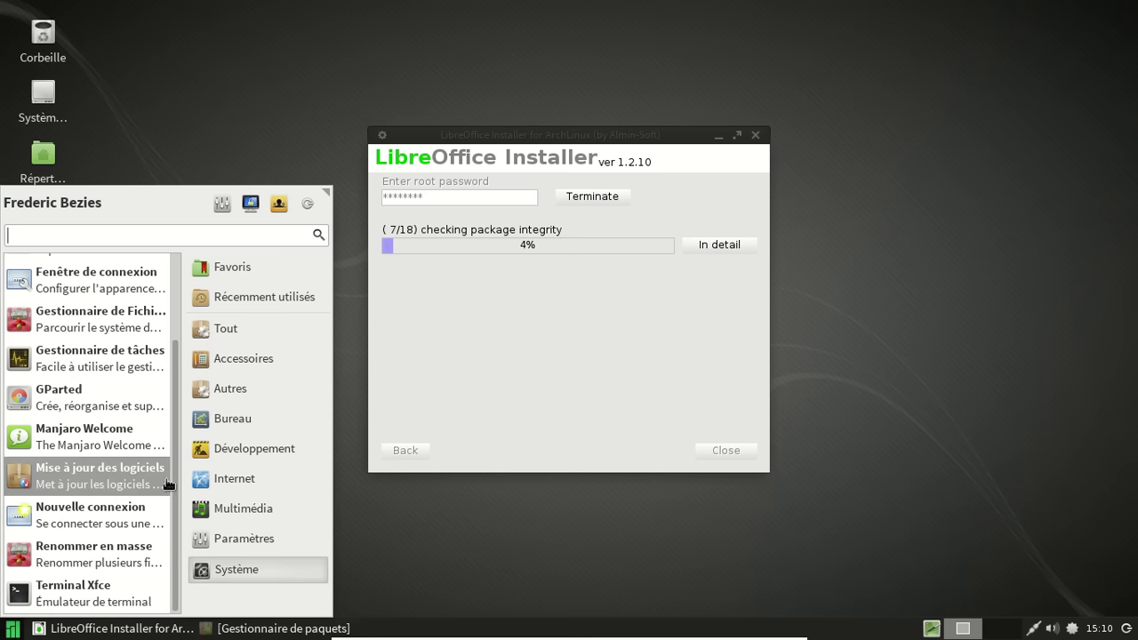
scroll(177, 294, up, 3)
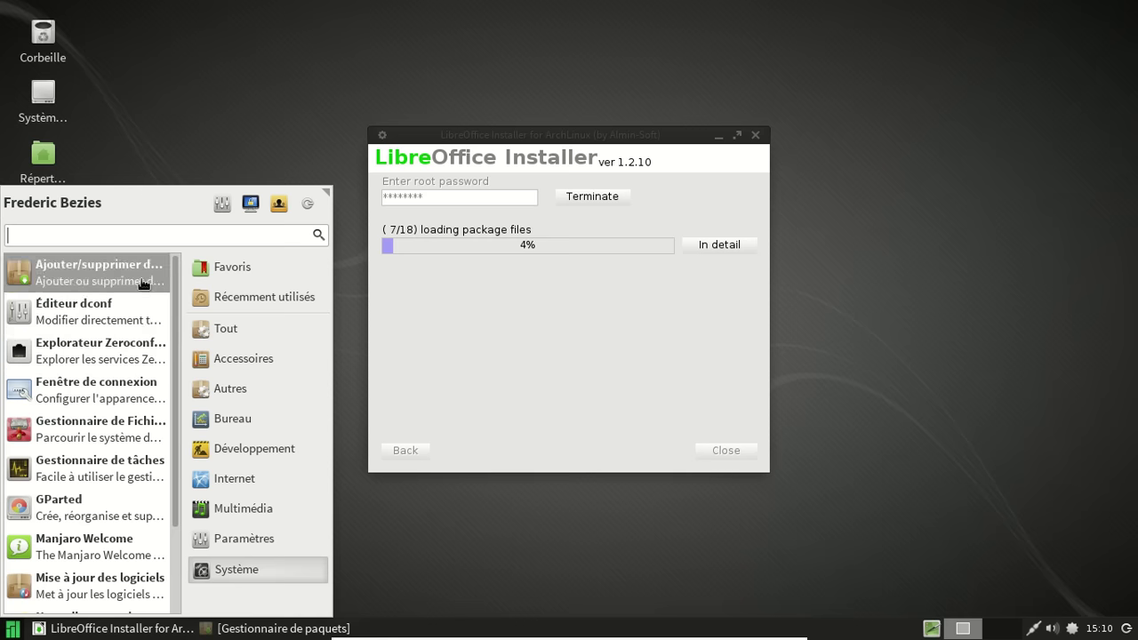
Launch the Manjaro Gestionnaire de paramètres from the Paramètres category and authenticate with the administrator password.
click(265, 539)
drag(177, 307, 177, 401)
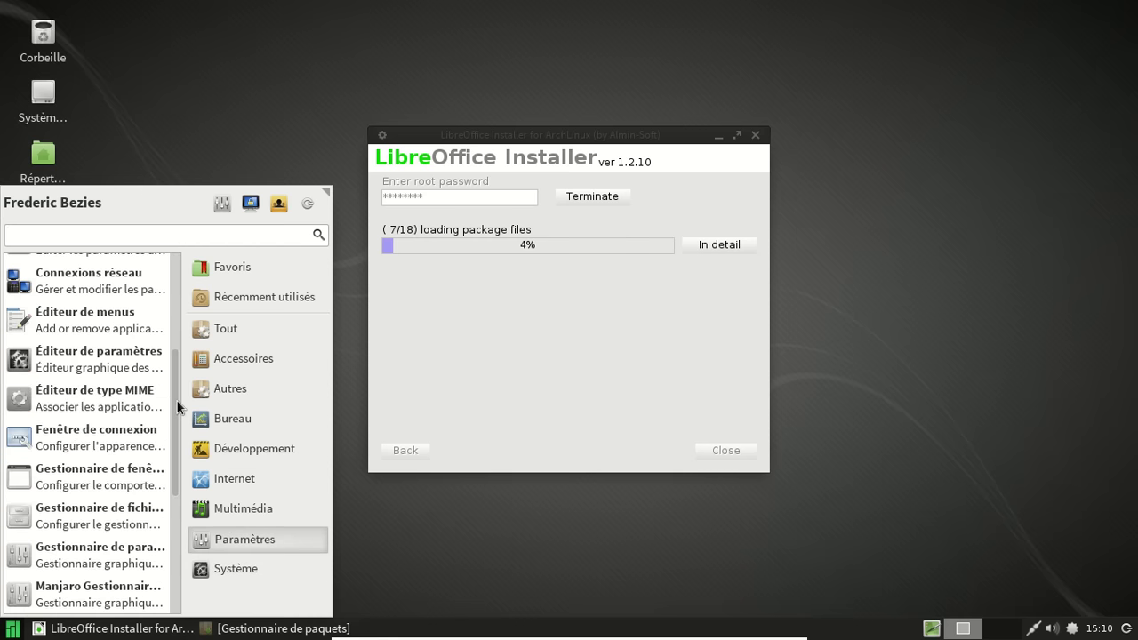
click(127, 585)
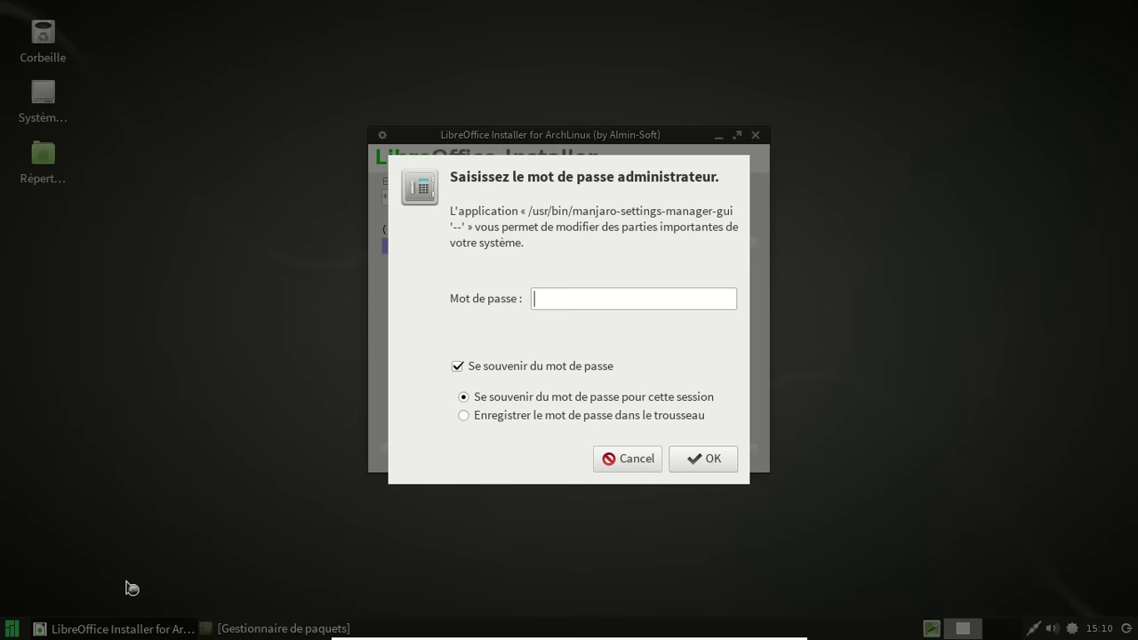
text(********)
key(Return)
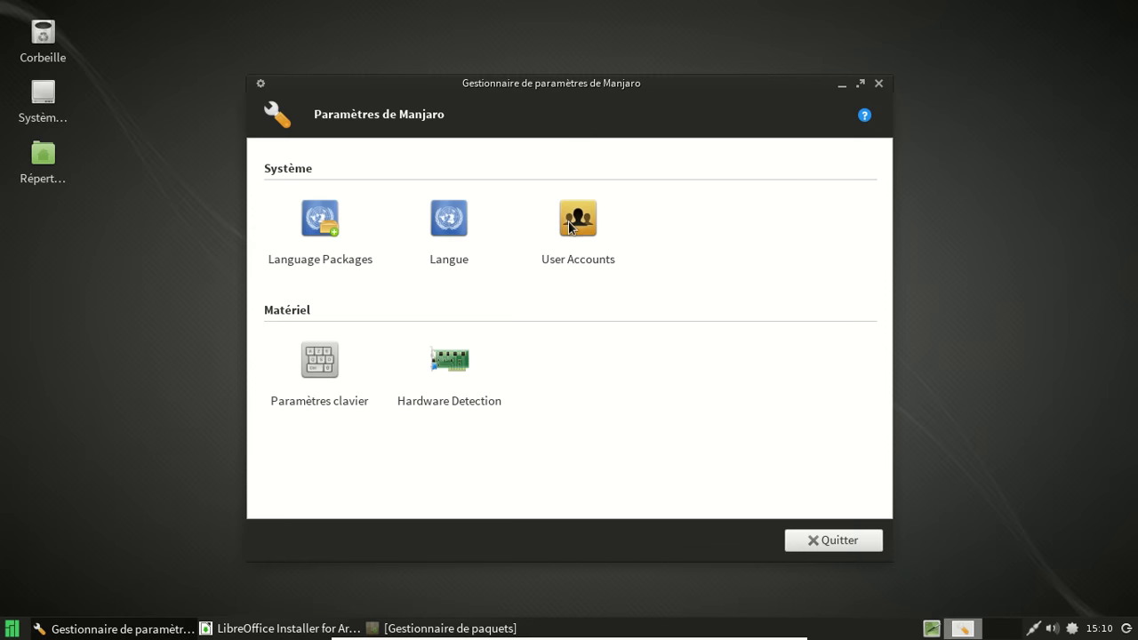
Open User Accounts, view the existing account's details and image chooser, and cancel without picking a new image.
click(569, 221)
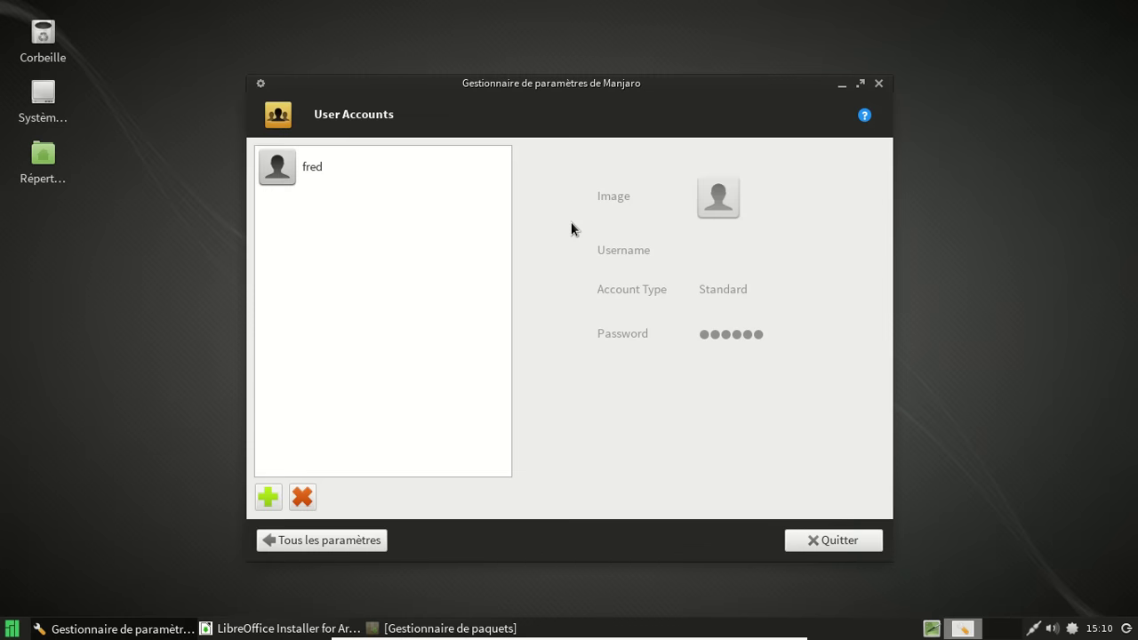
click(314, 169)
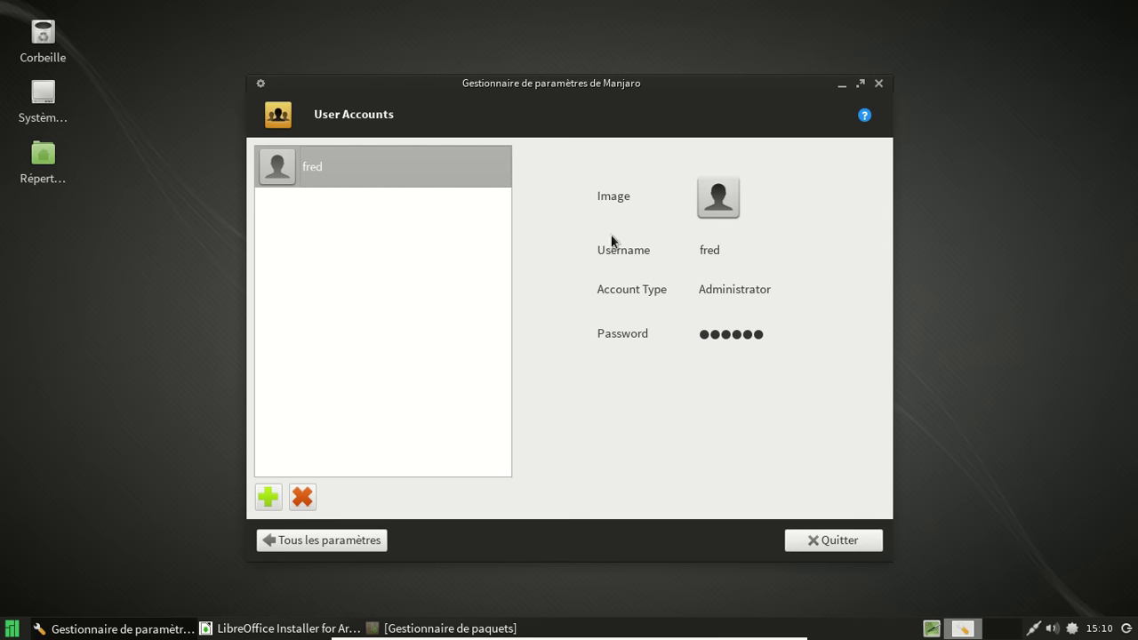
click(720, 190)
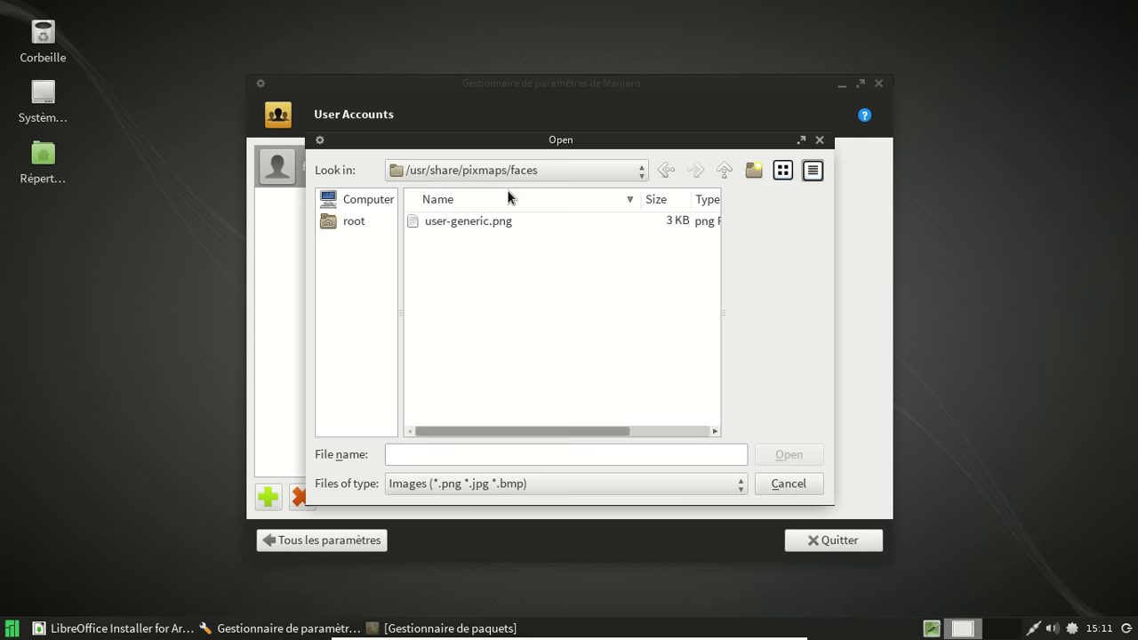
click(786, 490)
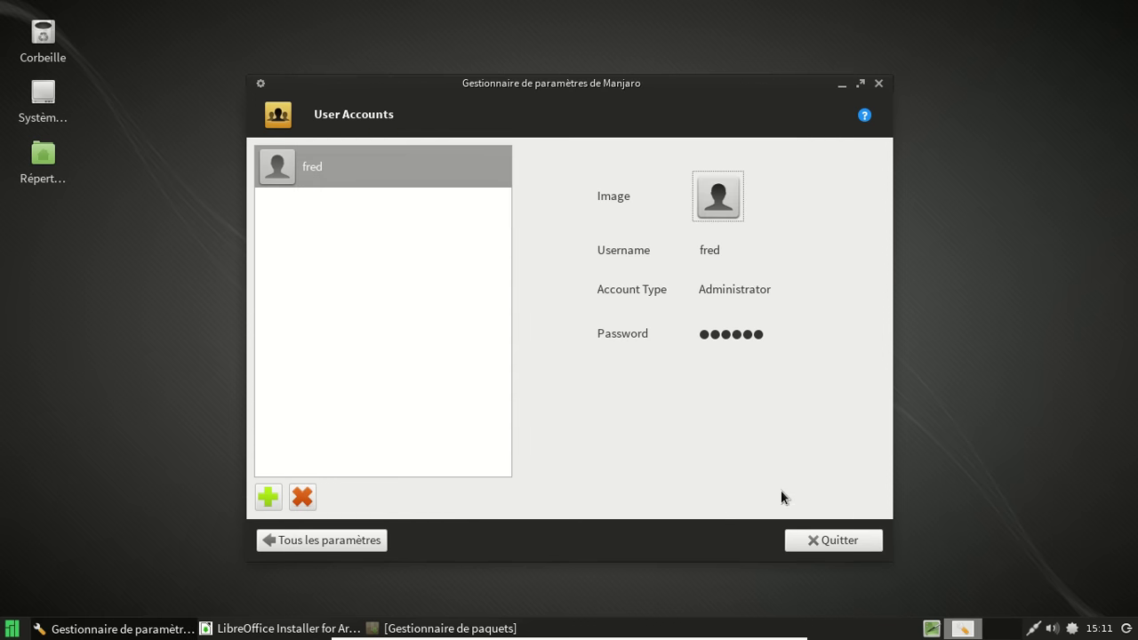
click(330, 170)
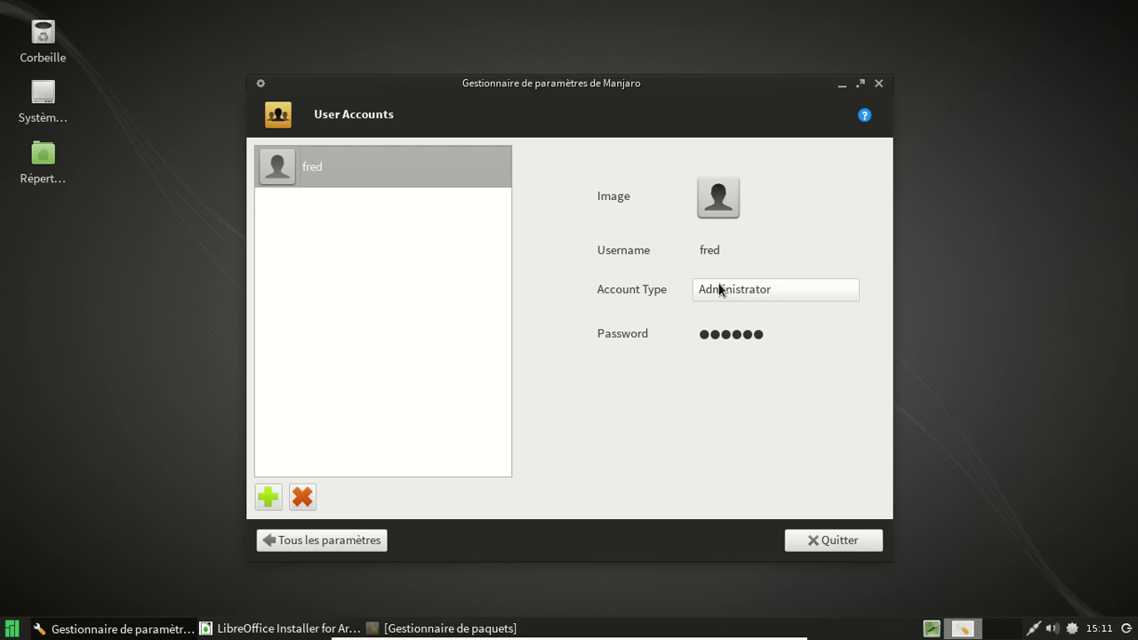
View the account type settings of the existing user, cancel without changes and return to the overview of all Manjaro settings.
click(721, 291)
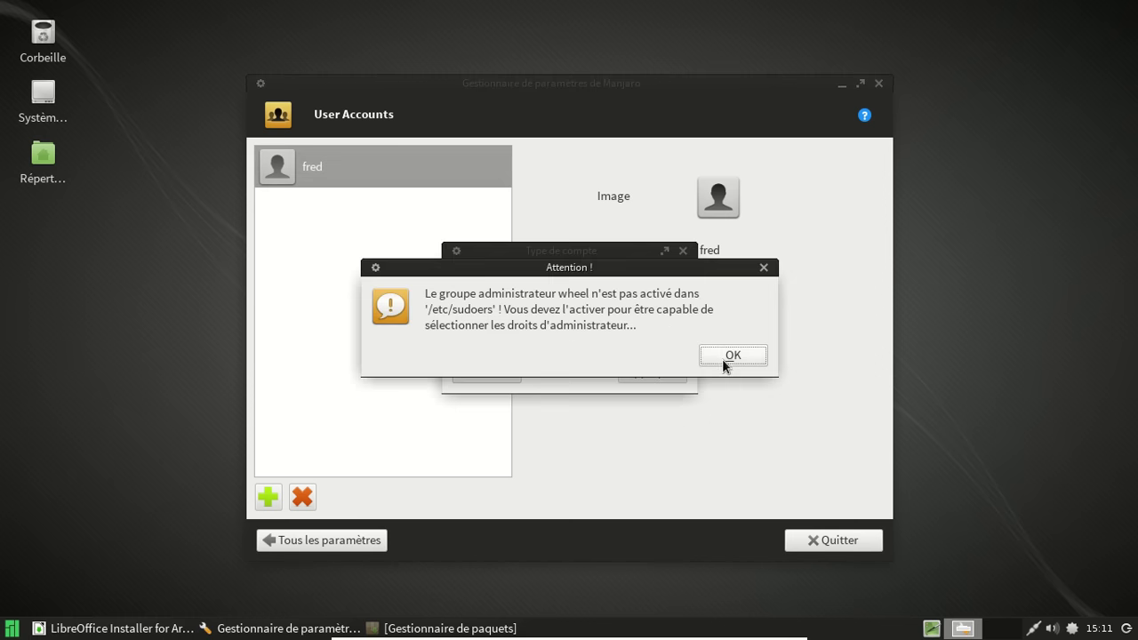
click(729, 356)
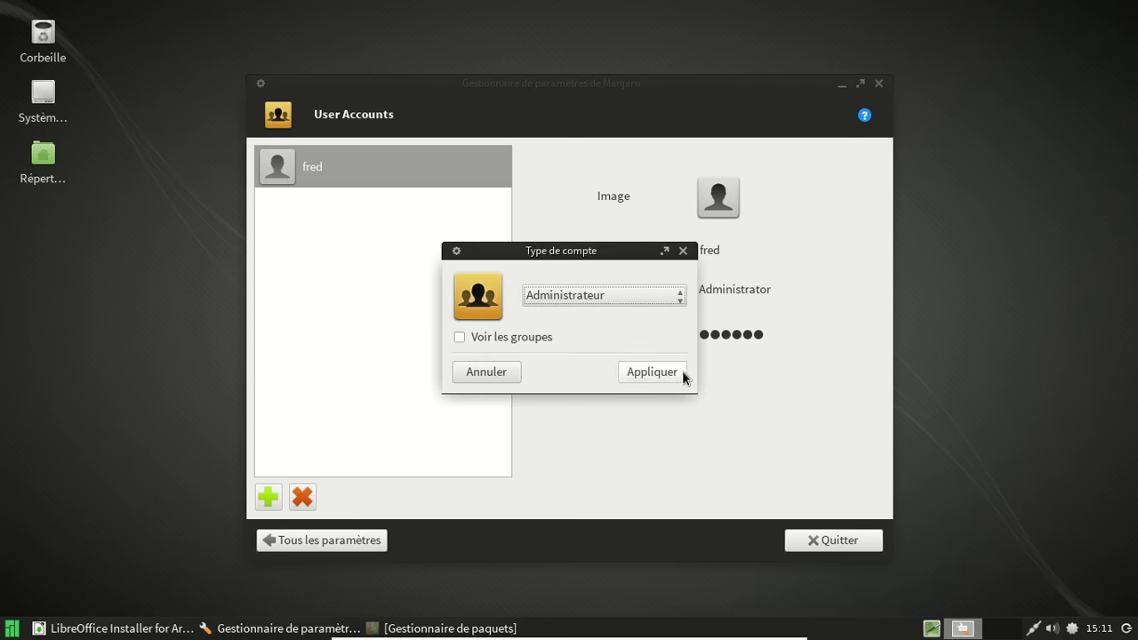
click(503, 371)
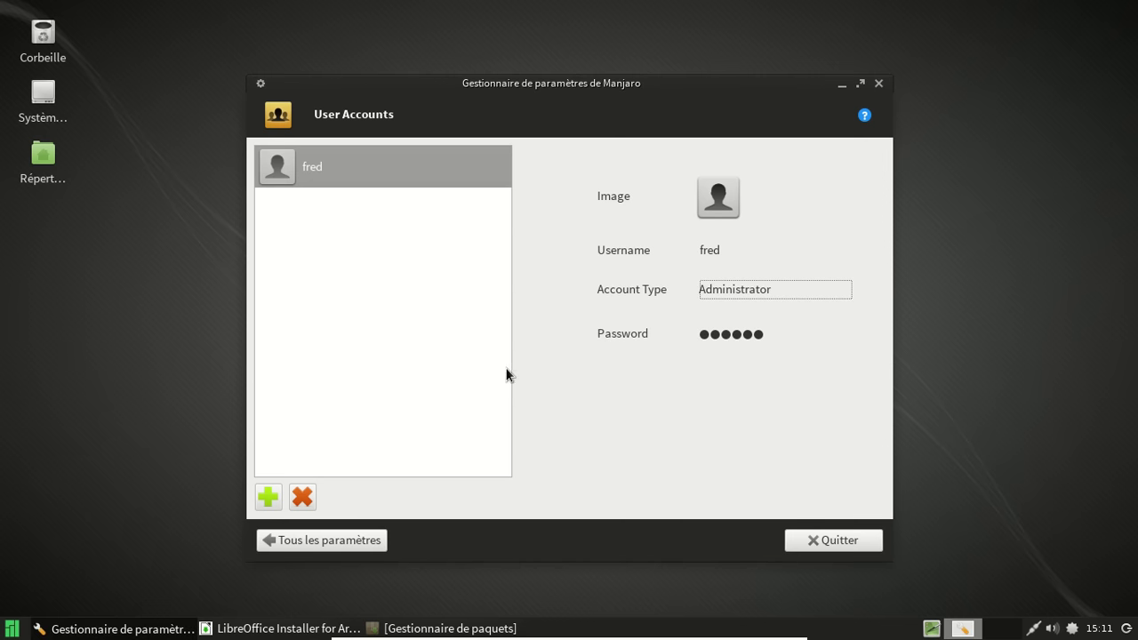
click(291, 164)
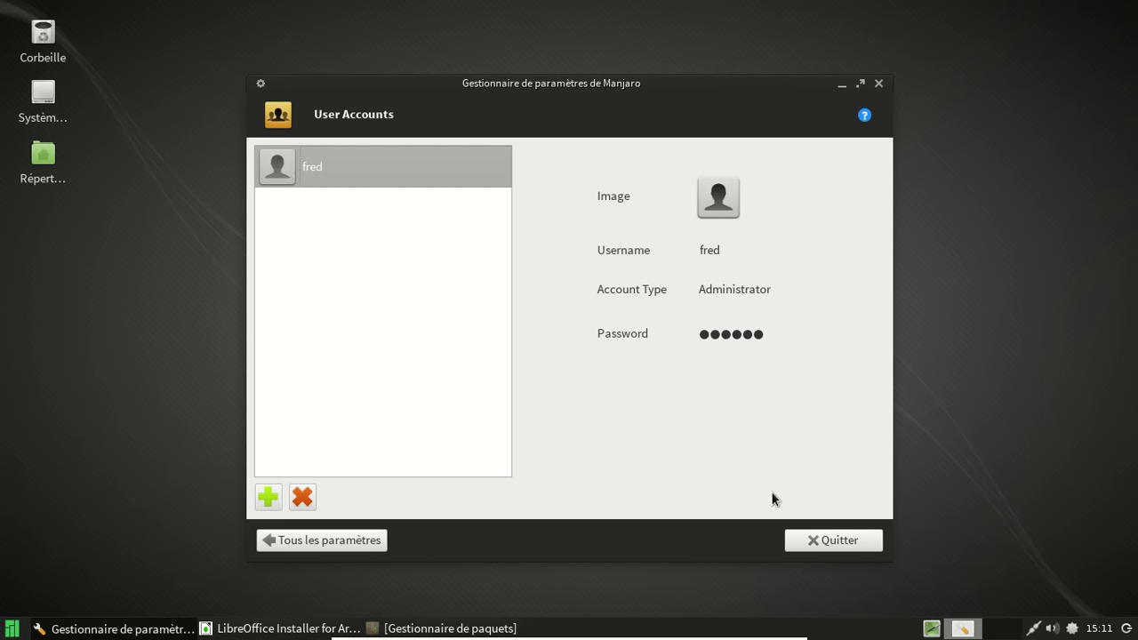
click(283, 539)
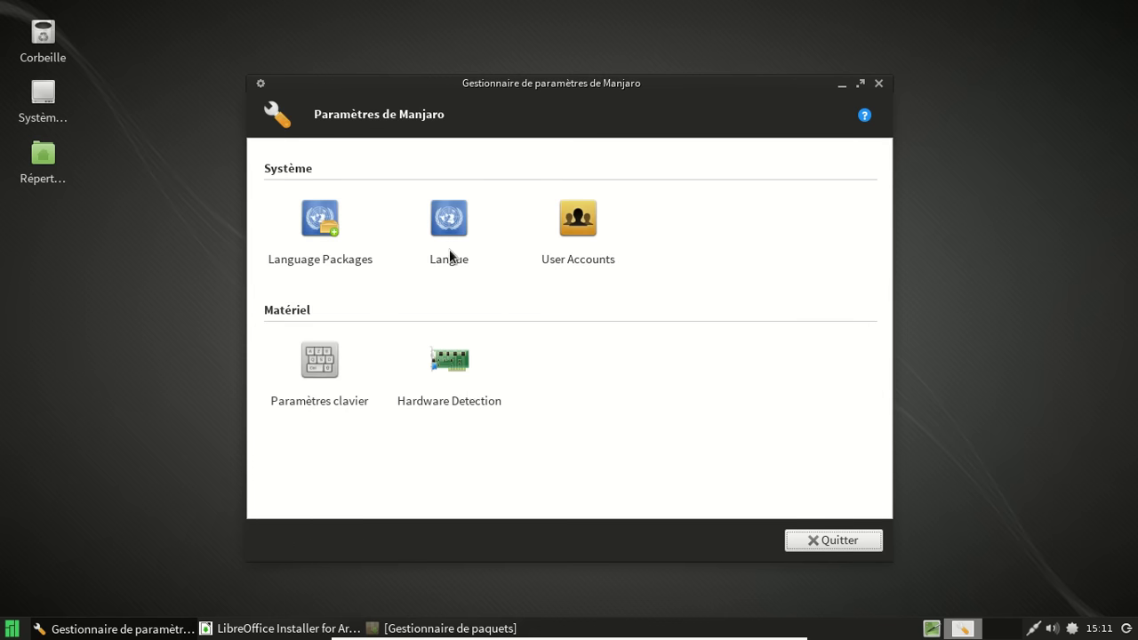
Look through the Paramètres clavier and Hardware Detection pages, returning to the settings overview after each.
click(326, 372)
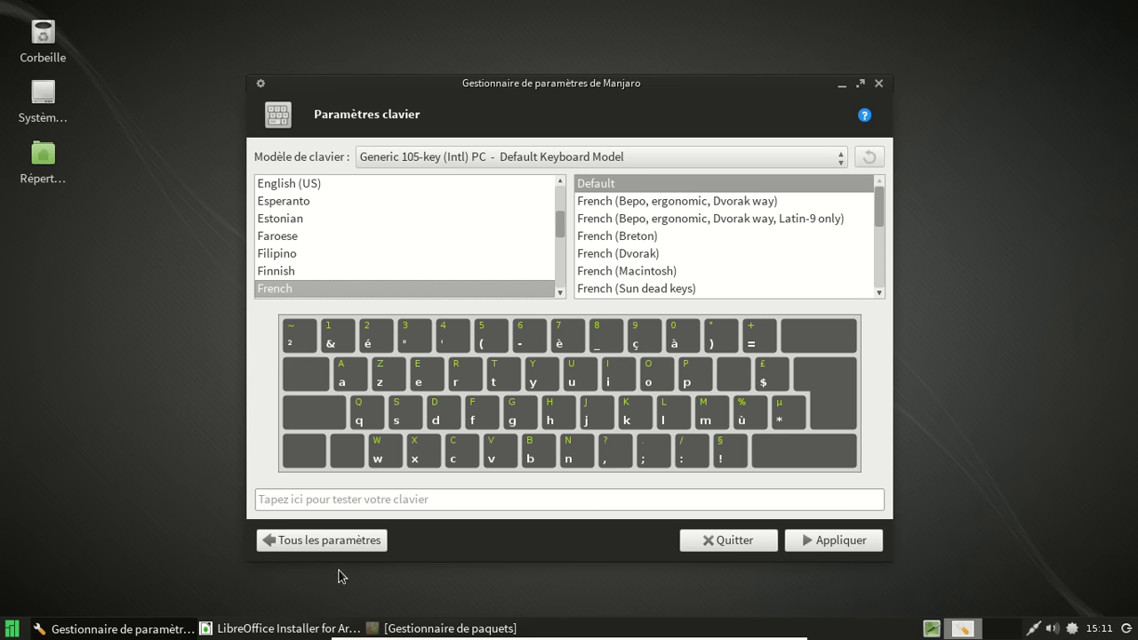
click(336, 551)
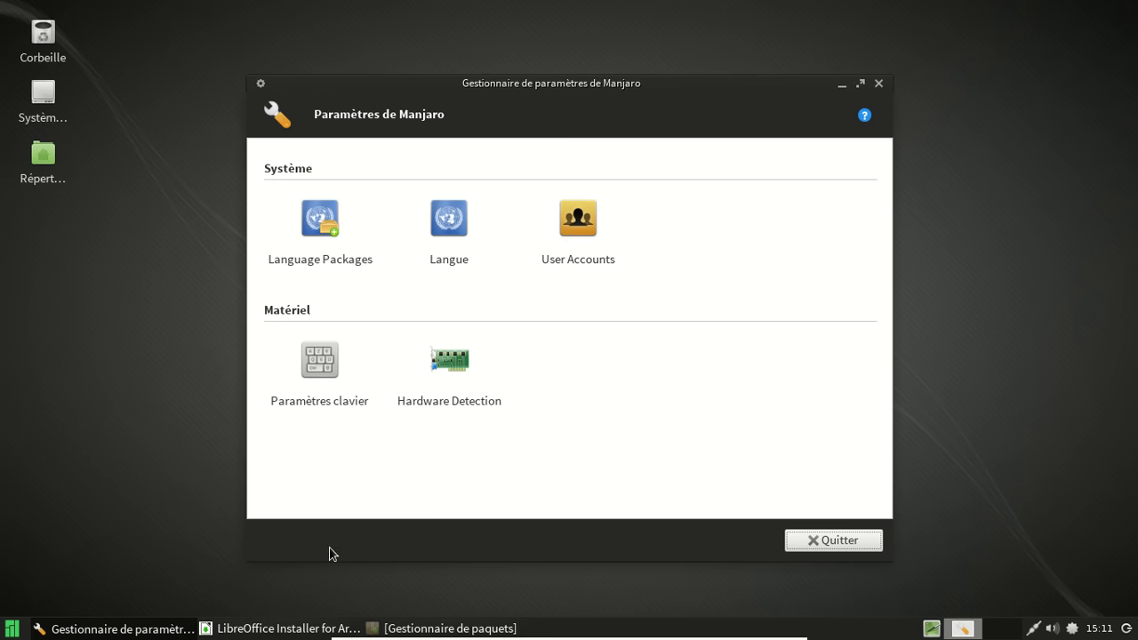
click(463, 375)
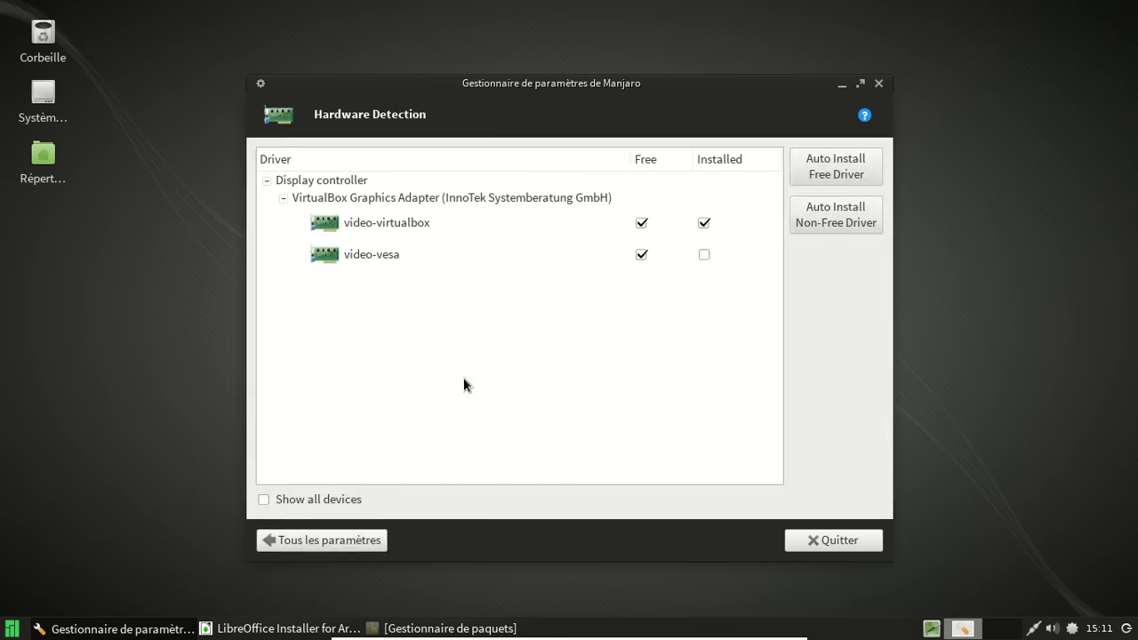
click(325, 543)
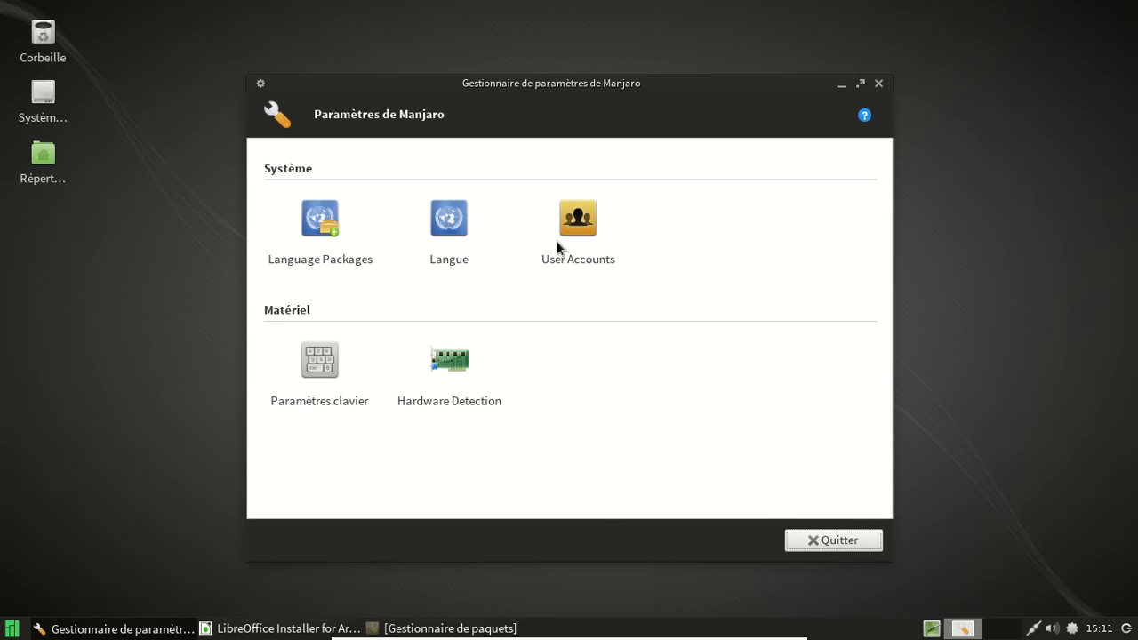
Review the available and installed Language Packages, install the hyphen-fr package and dismiss the progress window.
click(334, 231)
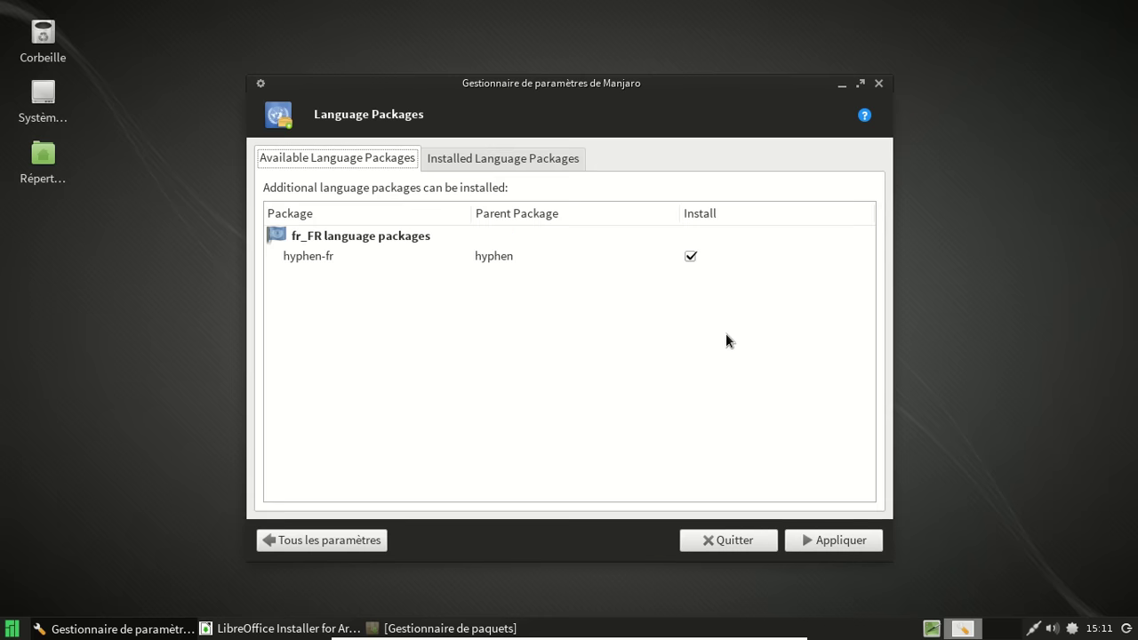
click(509, 158)
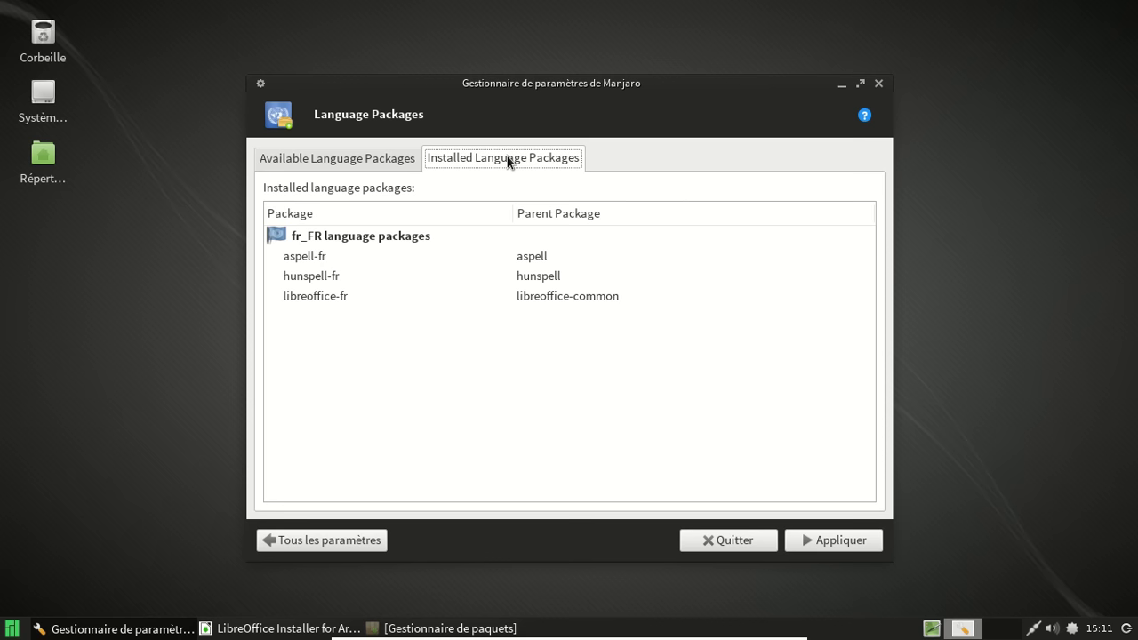
click(351, 160)
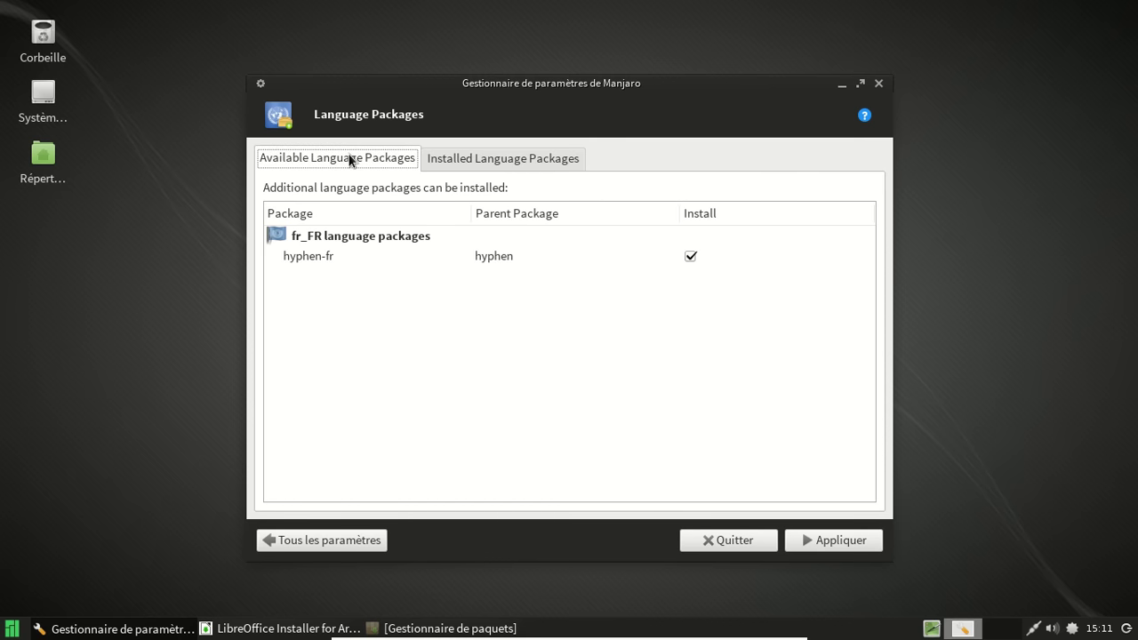
click(807, 540)
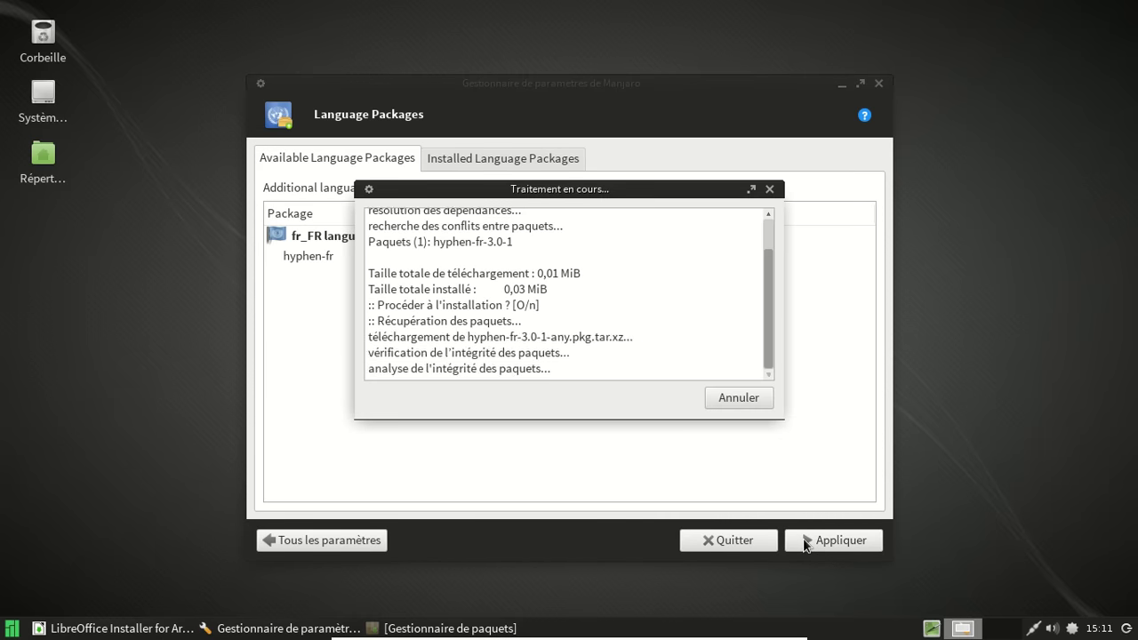
click(756, 400)
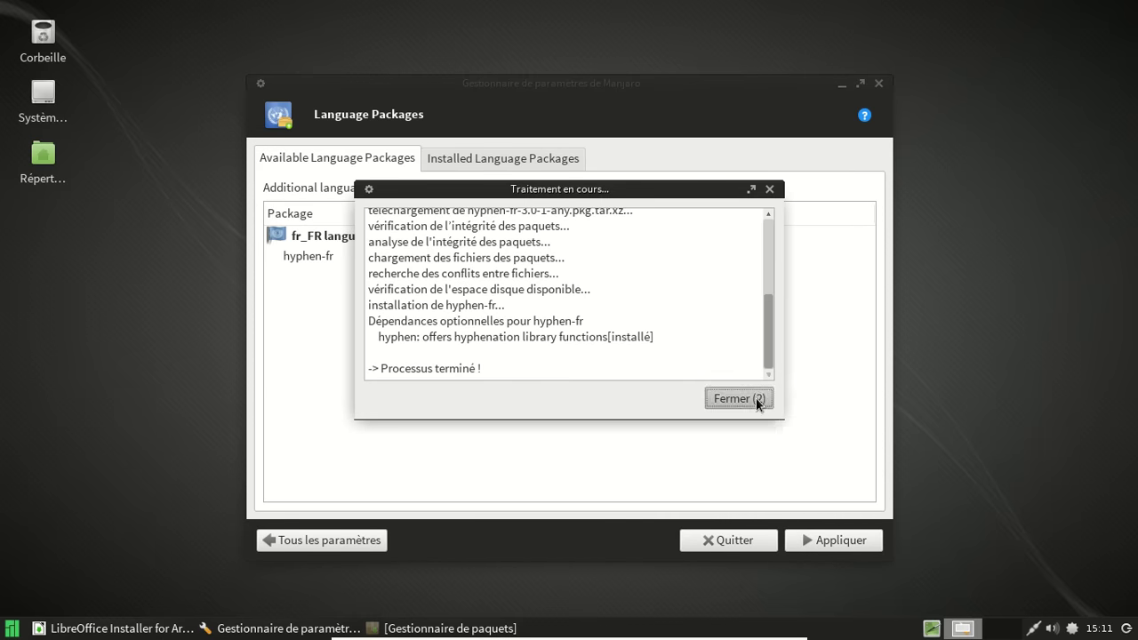
Close the Manjaro settings manager and the LibreOffice Installer, and bring the minimized Gestionnaire de paquets back up.
click(813, 540)
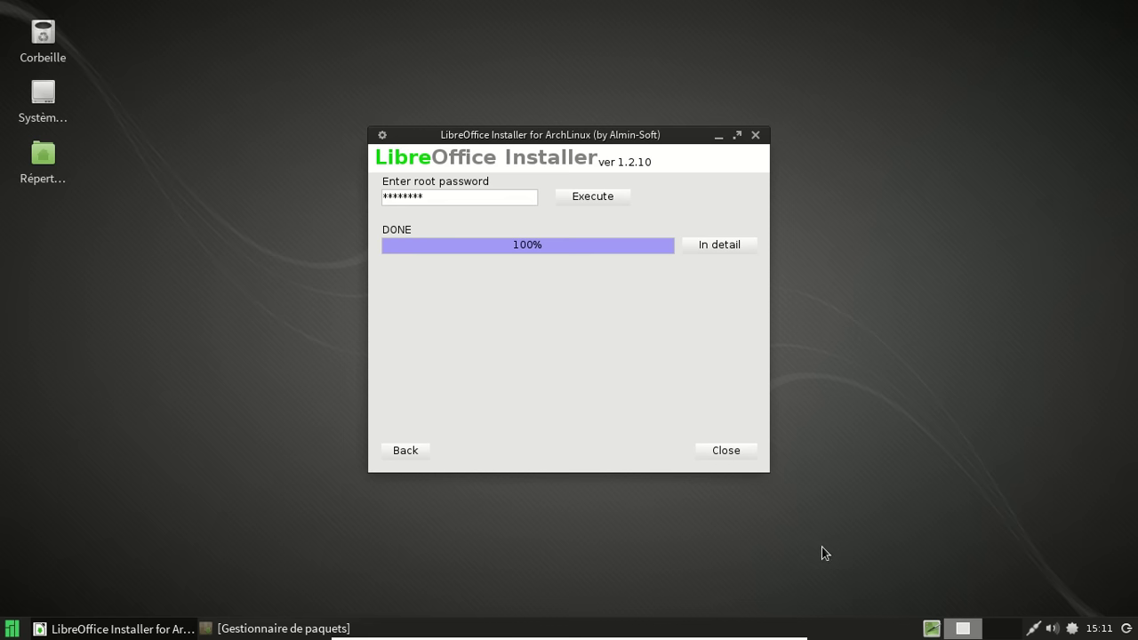
click(746, 454)
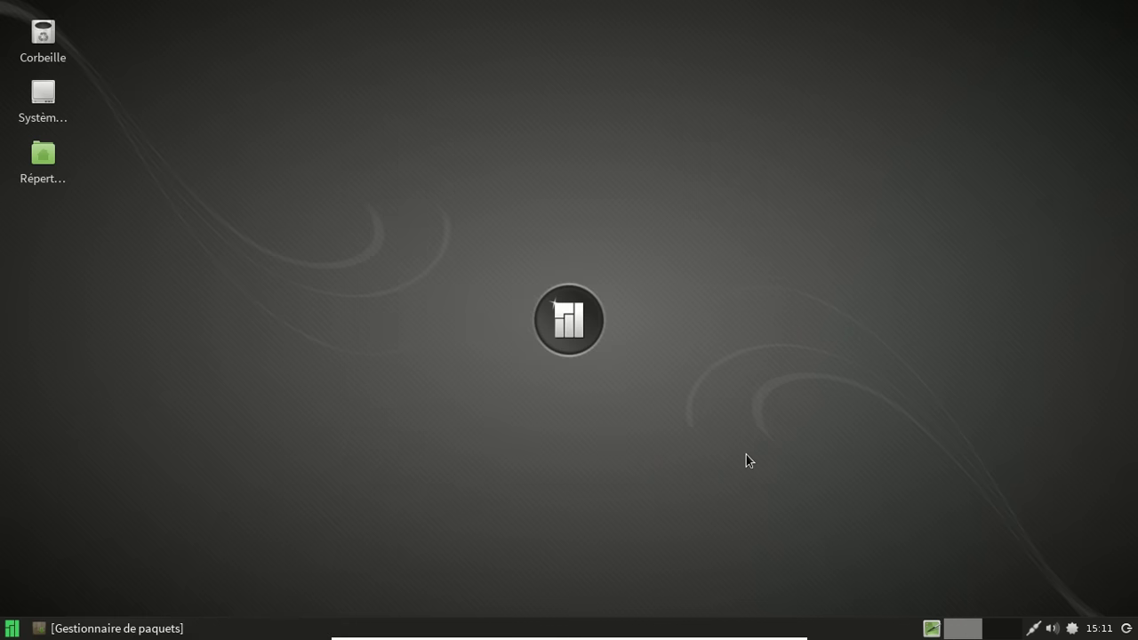
click(115, 629)
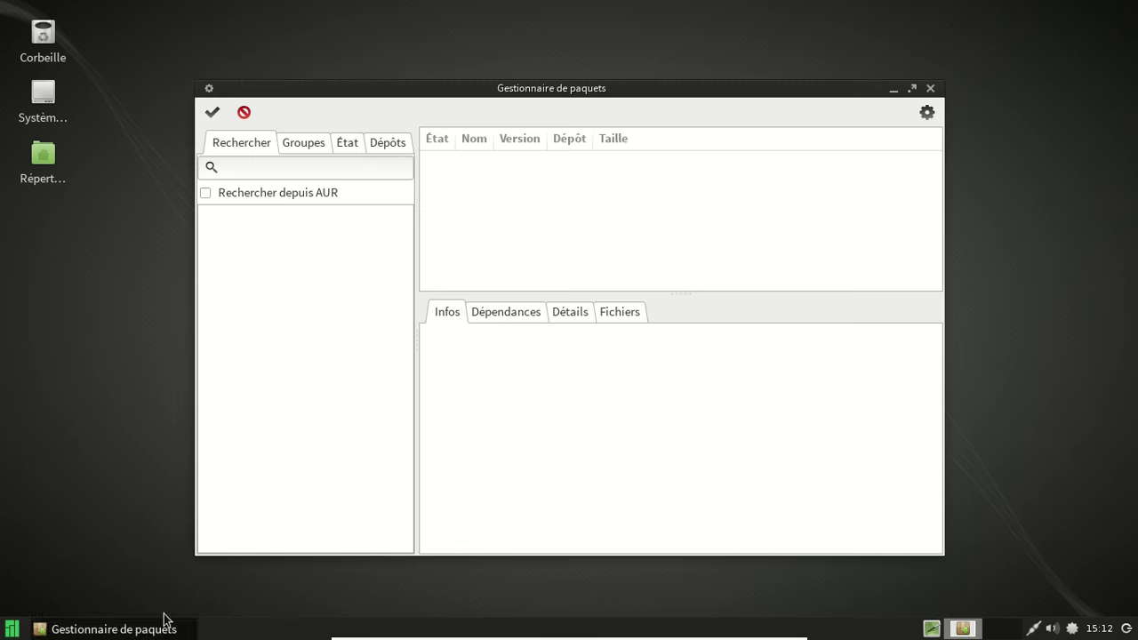
Launch LibreOffice Writer from the Bureau category, view its version information and close Writer again.
click(12, 629)
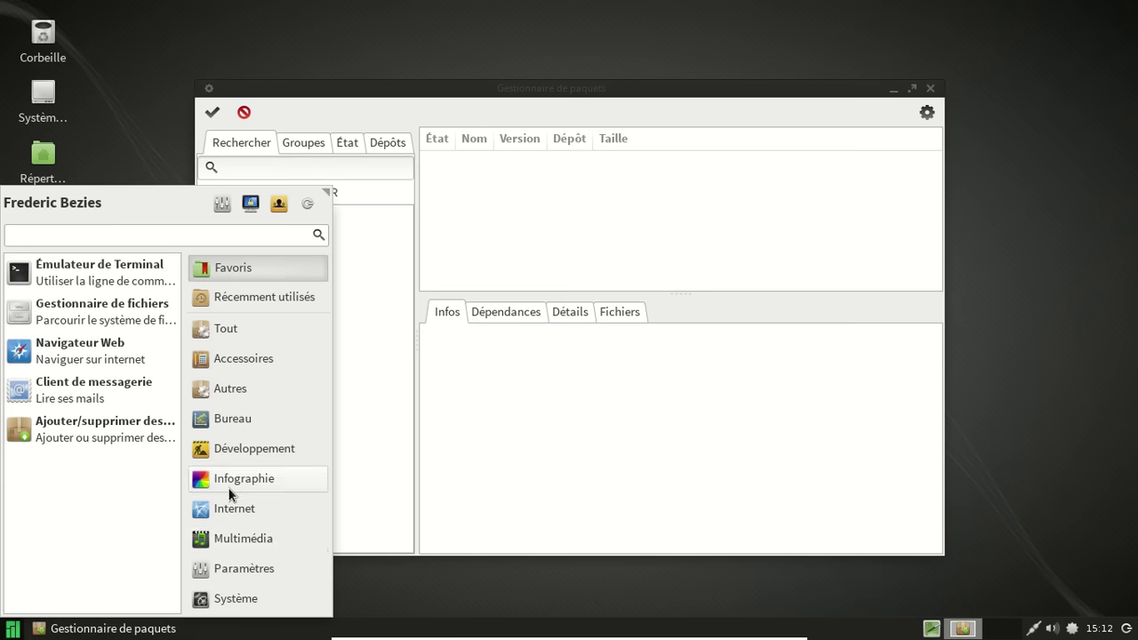
click(247, 417)
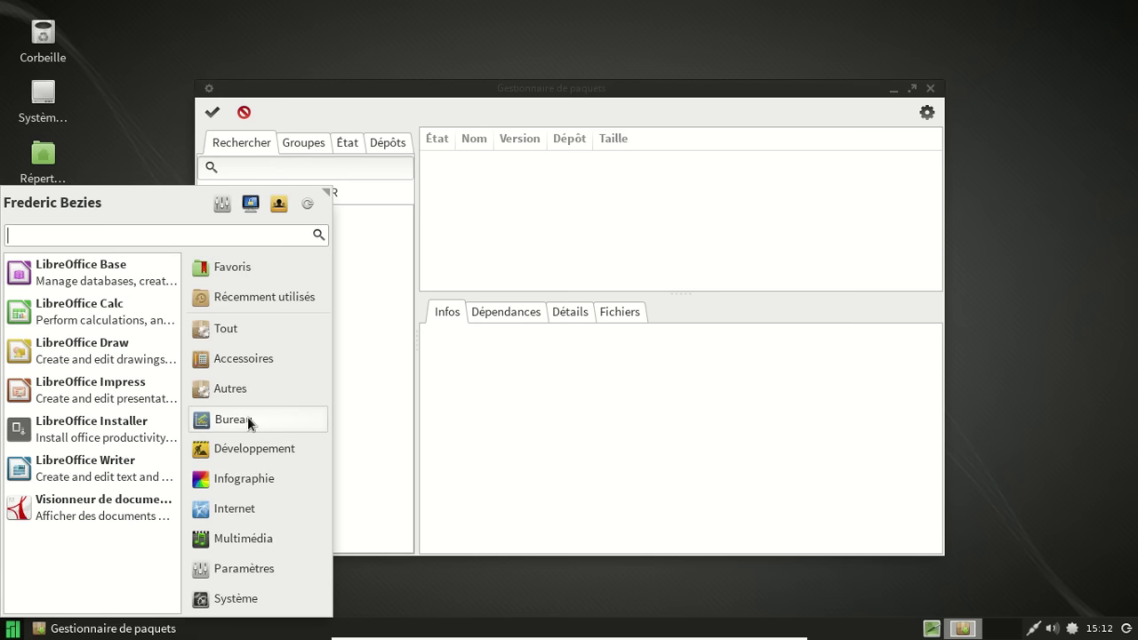
click(93, 480)
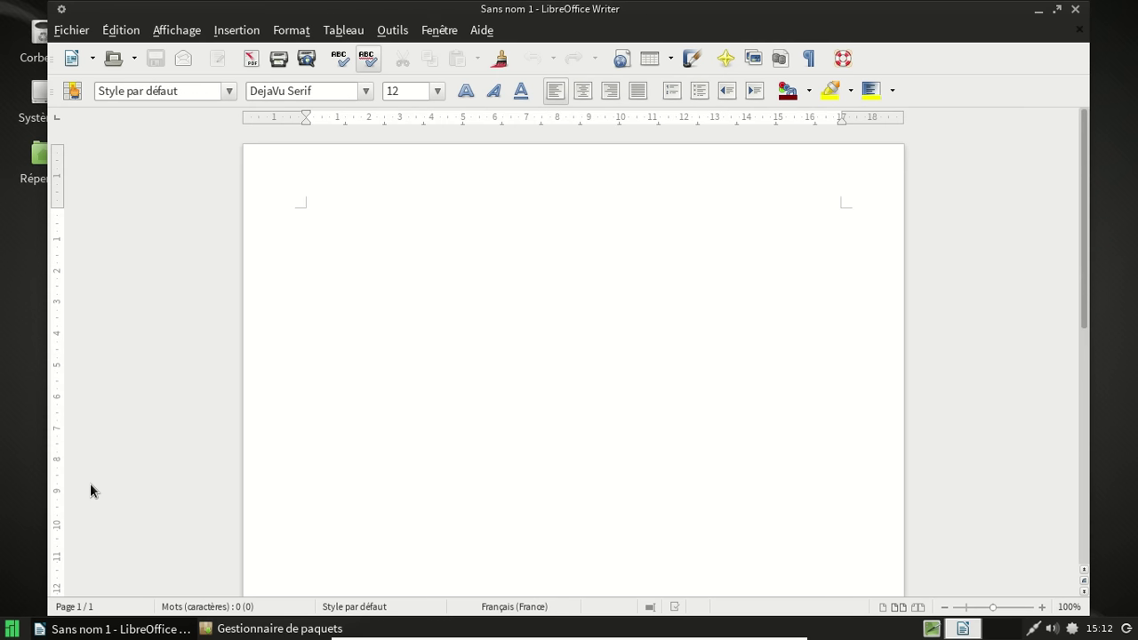
click(484, 31)
click(526, 144)
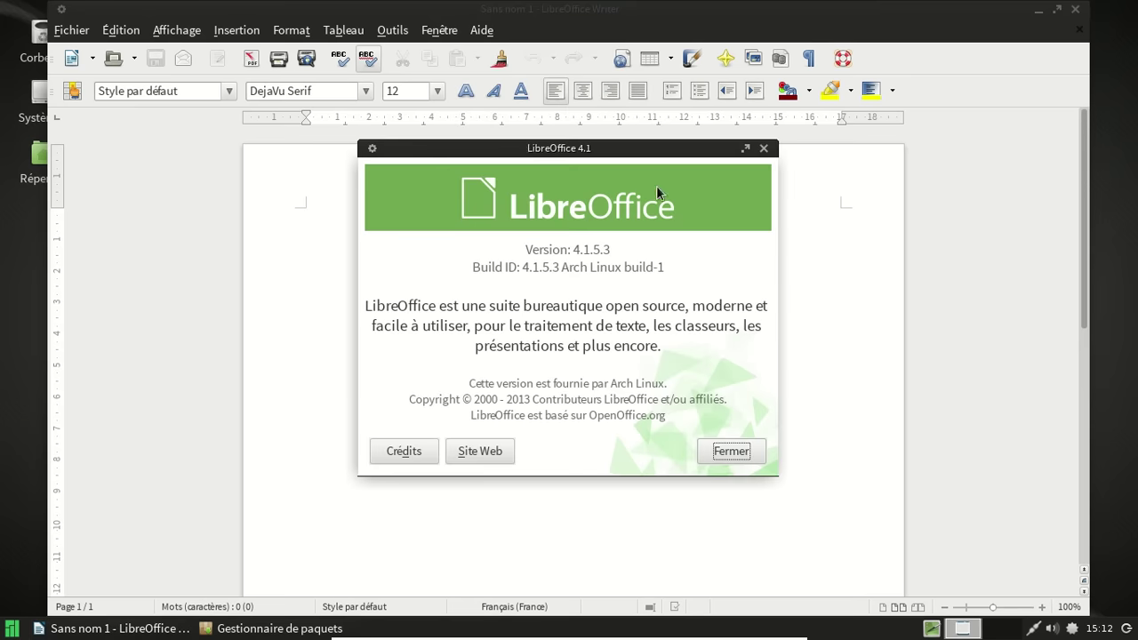
click(766, 149)
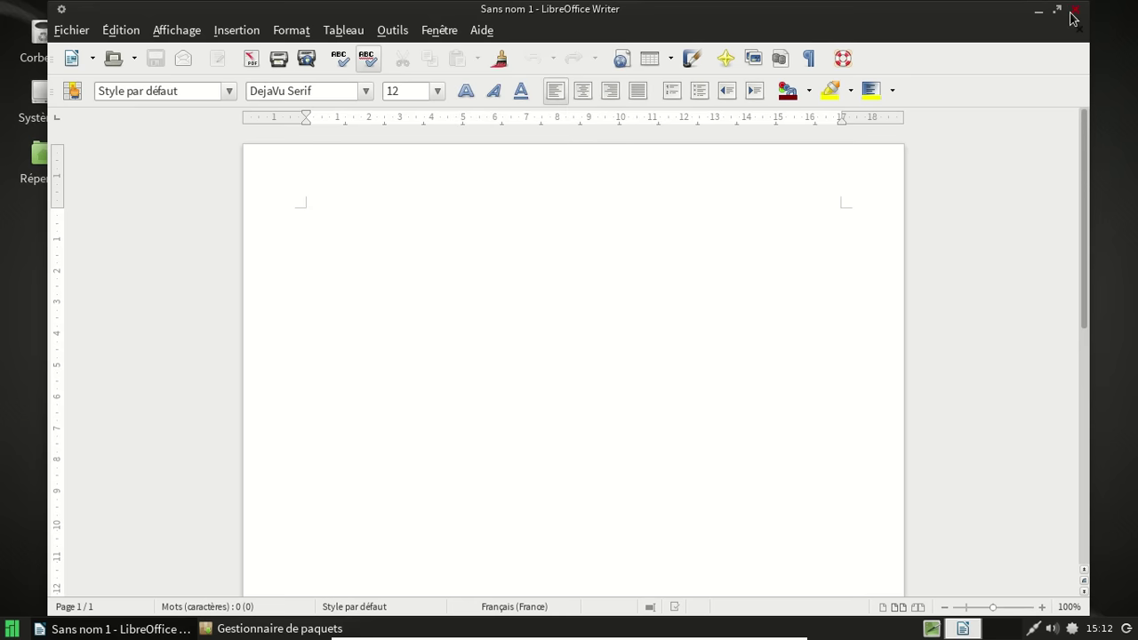
click(1074, 11)
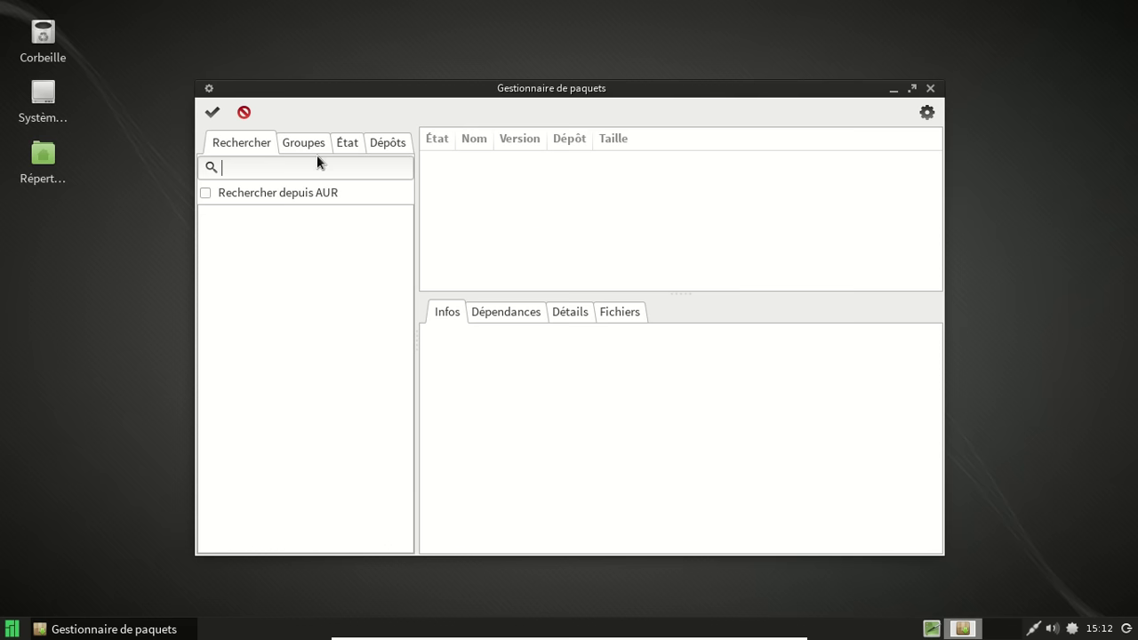
Search the packages for firefox and mark it for installation with the optional dependencies gstreamer0.10-base-plugins and gstreamer0.10-ffmpeg.
text(firefox)
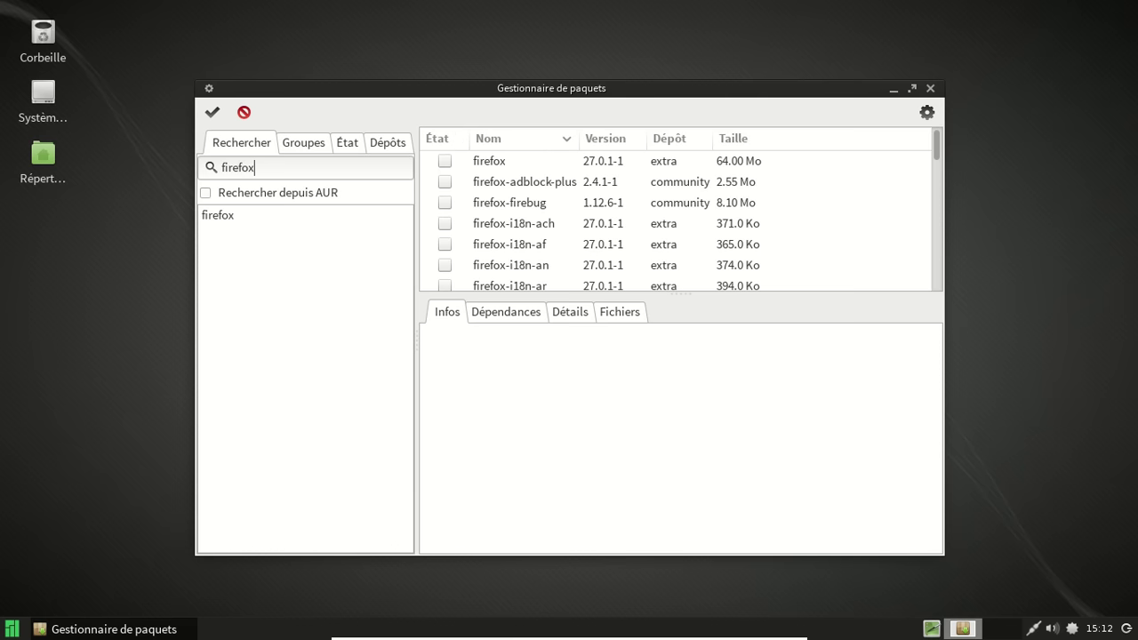
click(444, 164)
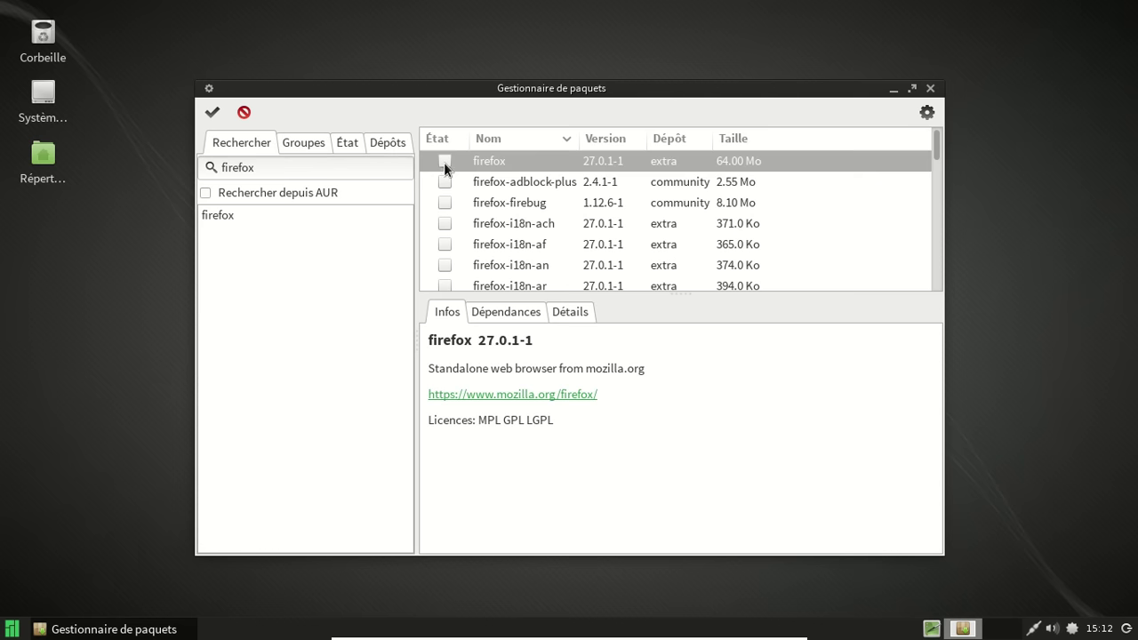
right_click(444, 162)
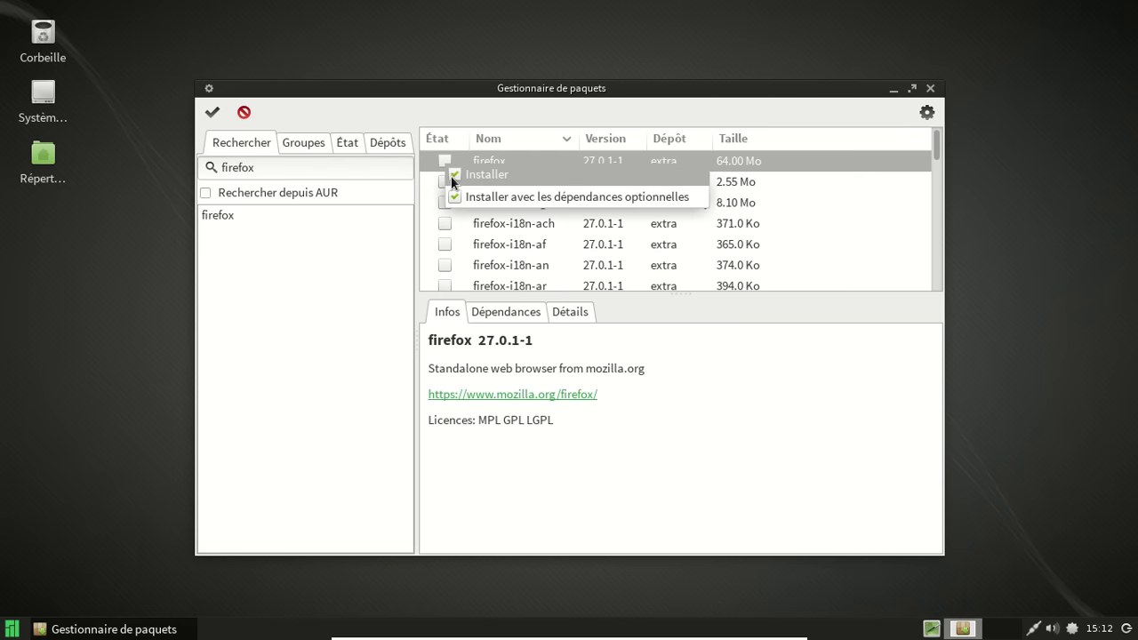
click(485, 196)
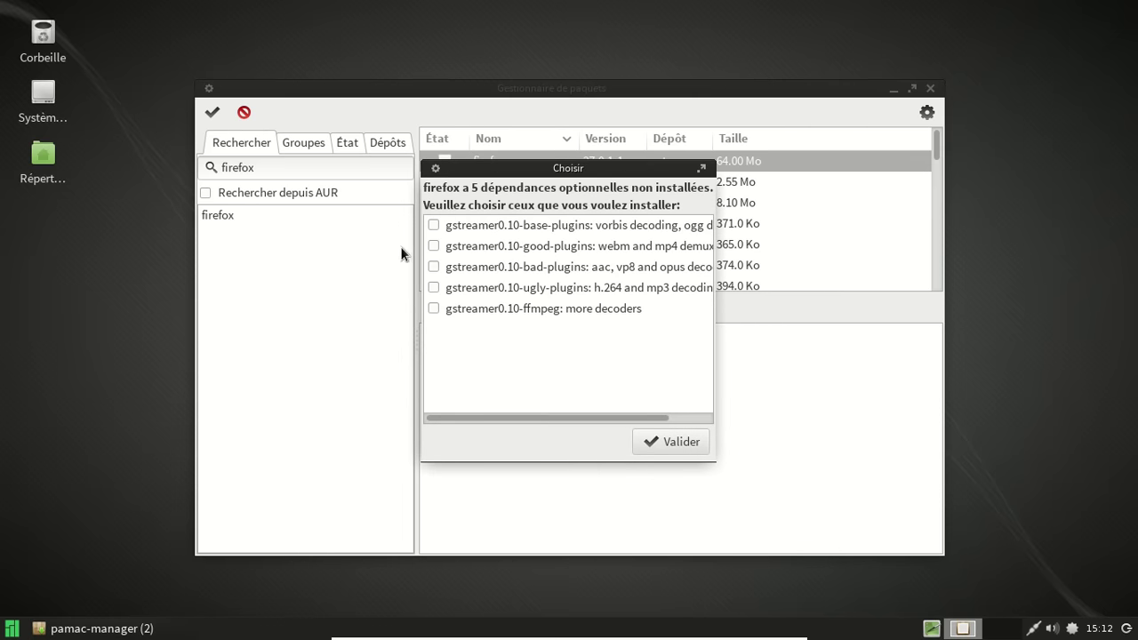
click(432, 226)
click(433, 309)
click(689, 445)
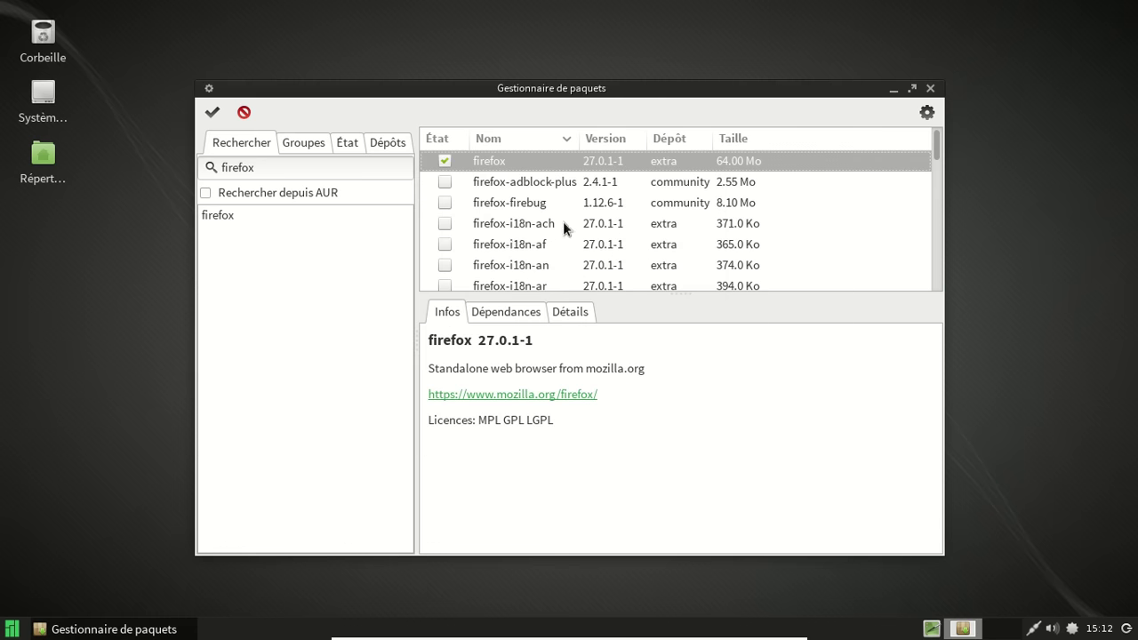
Mark the firefox-adblock-plus and firefox-i18n-fr packages for installation.
click(444, 182)
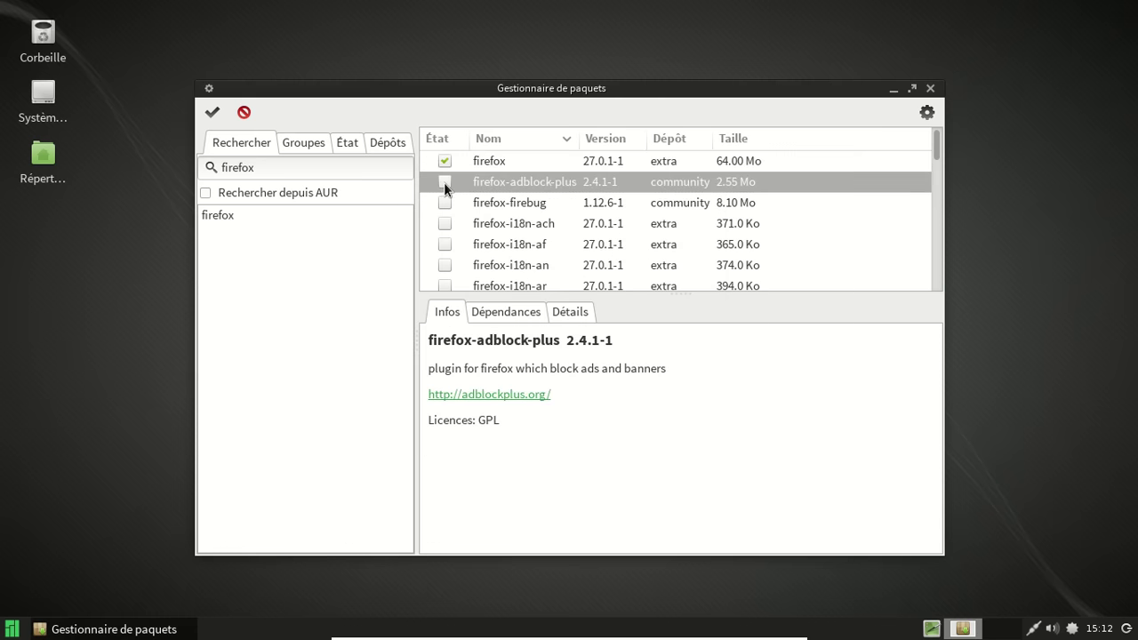
click(444, 182)
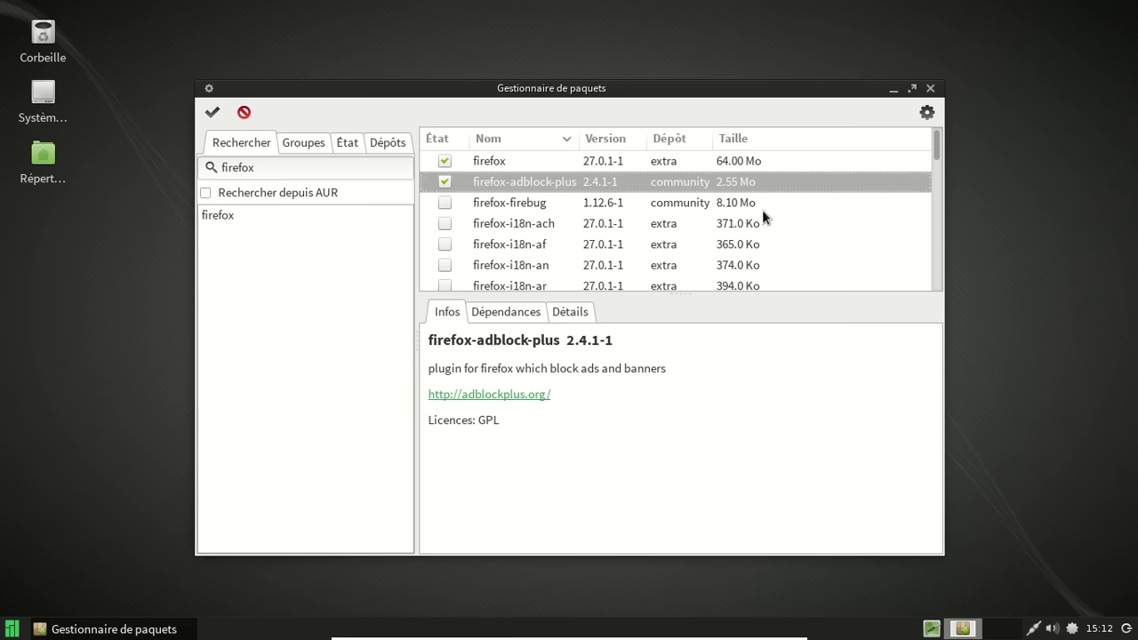
scroll(838, 237, down, 5)
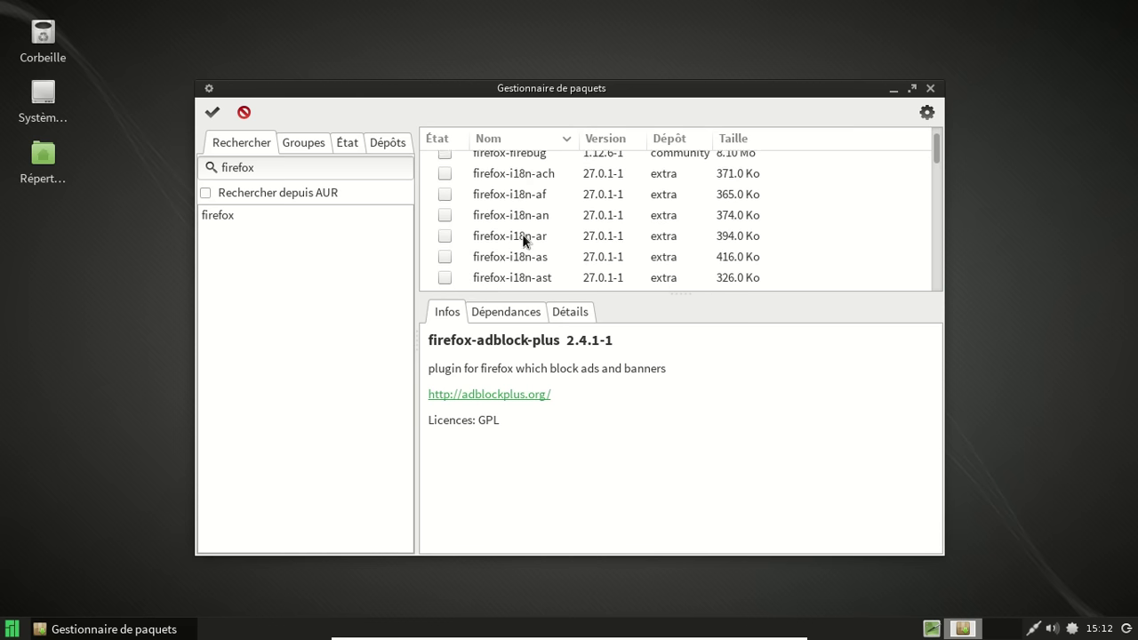
scroll(522, 234, down, 10)
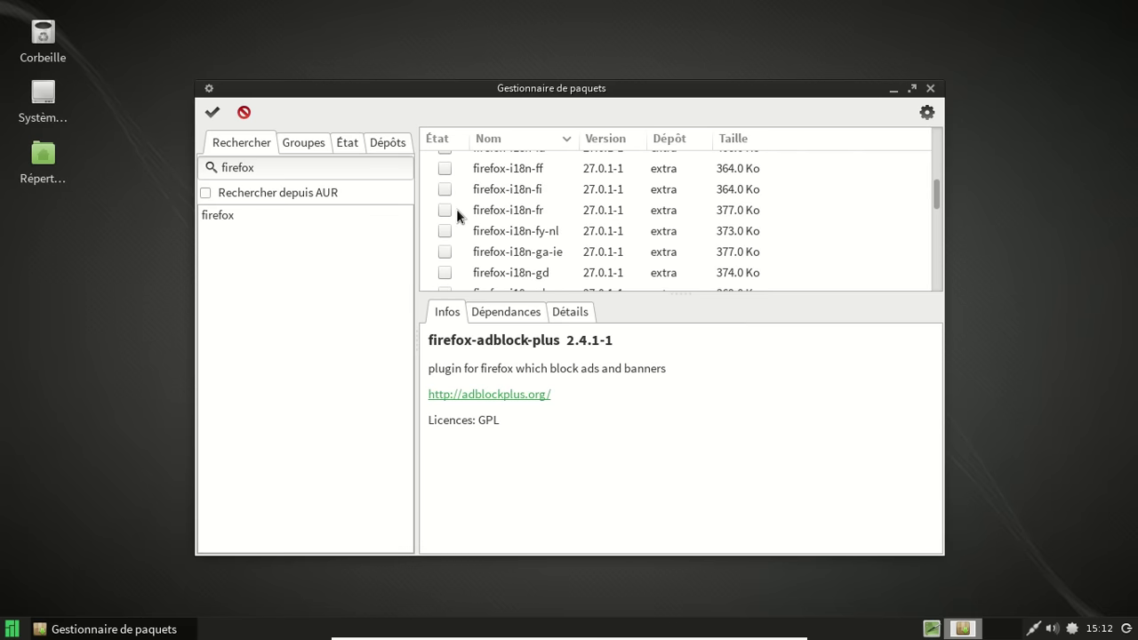
click(449, 210)
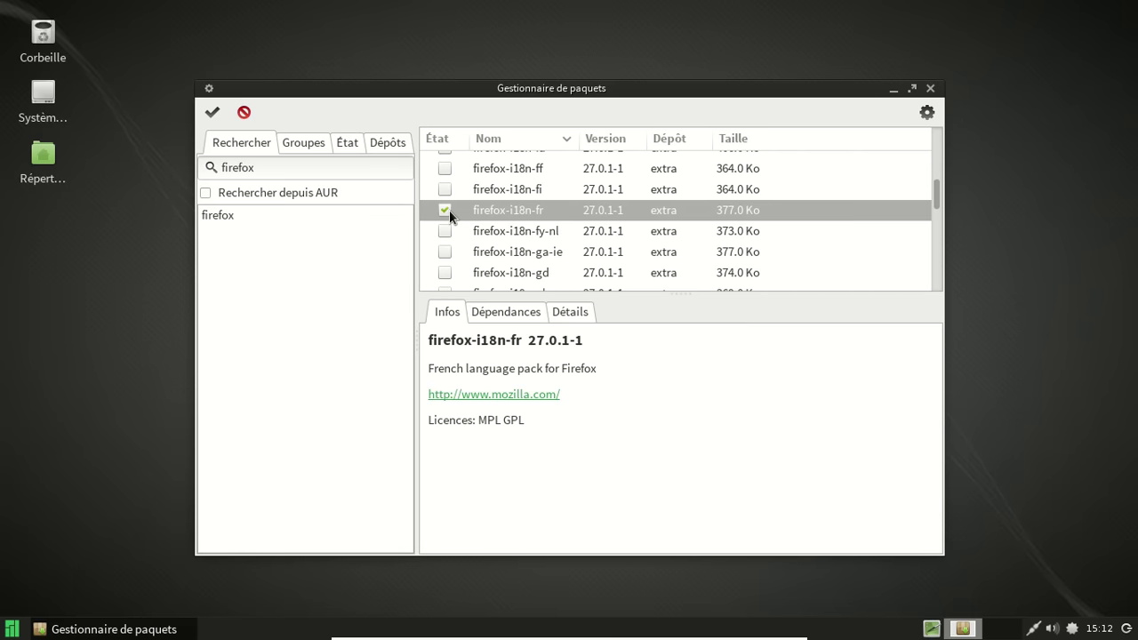
Search the packages for flash and mark flashplugin for installation.
drag(280, 172, 219, 172)
text(flash)
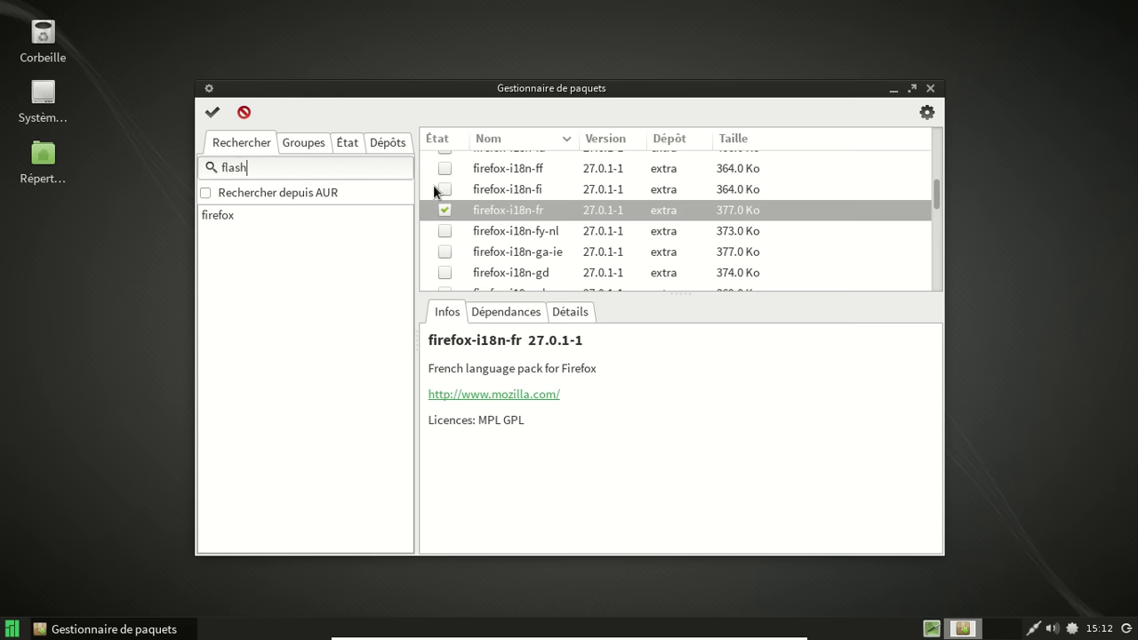
key(Return)
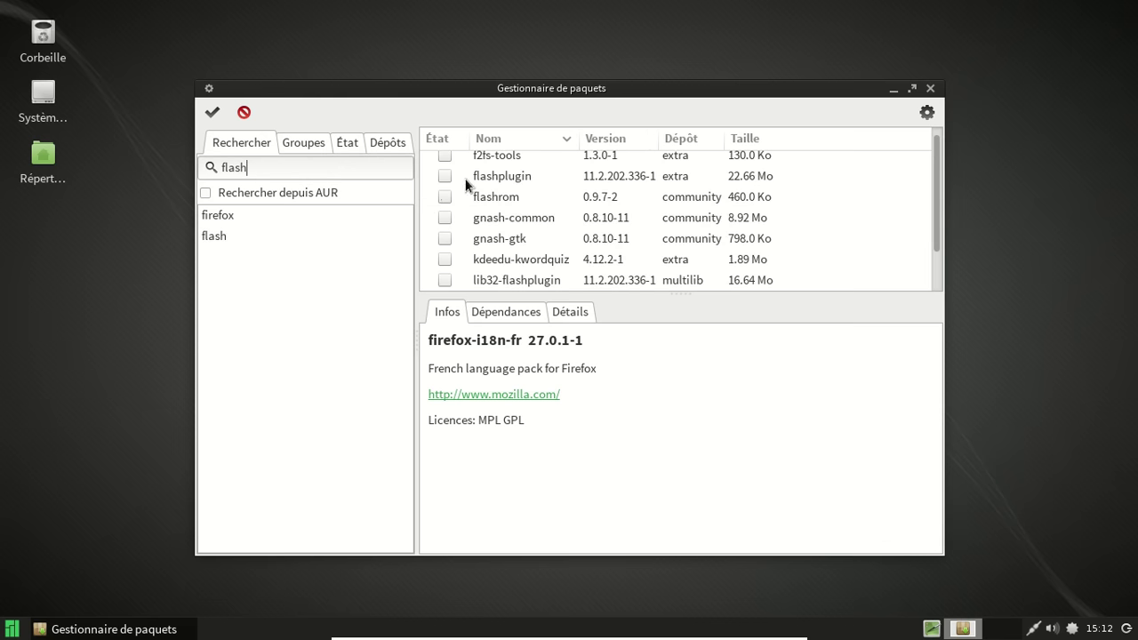
click(446, 173)
right_click(446, 172)
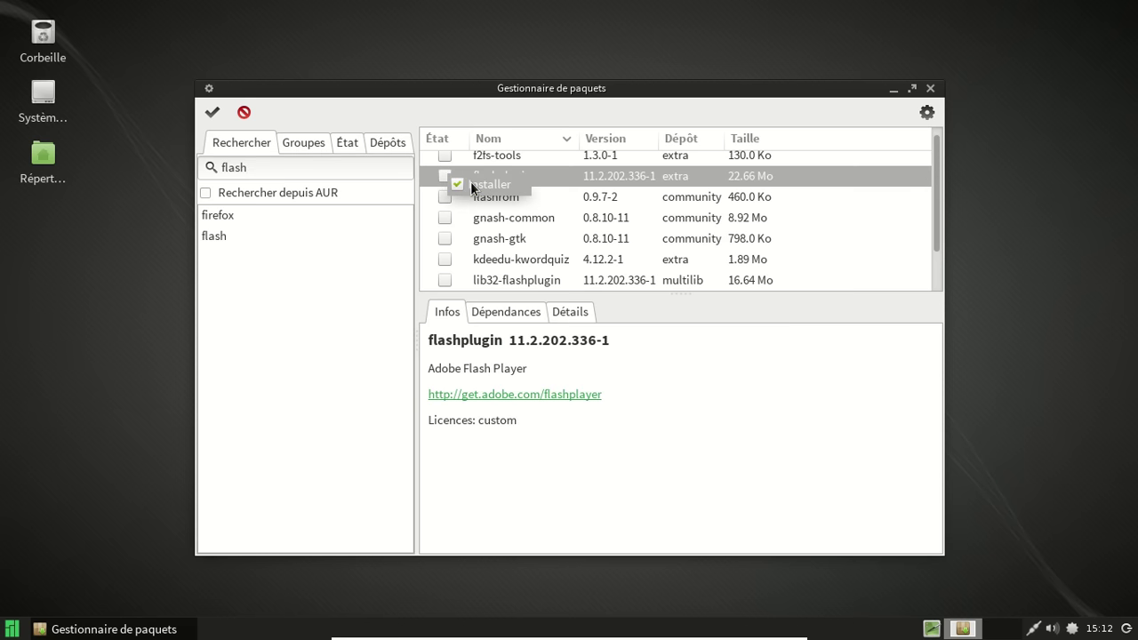
click(470, 182)
Search for vlc and mark it for installation with the optional dependencies libdvdcss, lirc-utils, libdc1394, vcdimager and ttf-freefont.
drag(270, 168, 216, 168)
text(vlc)
key(Return)
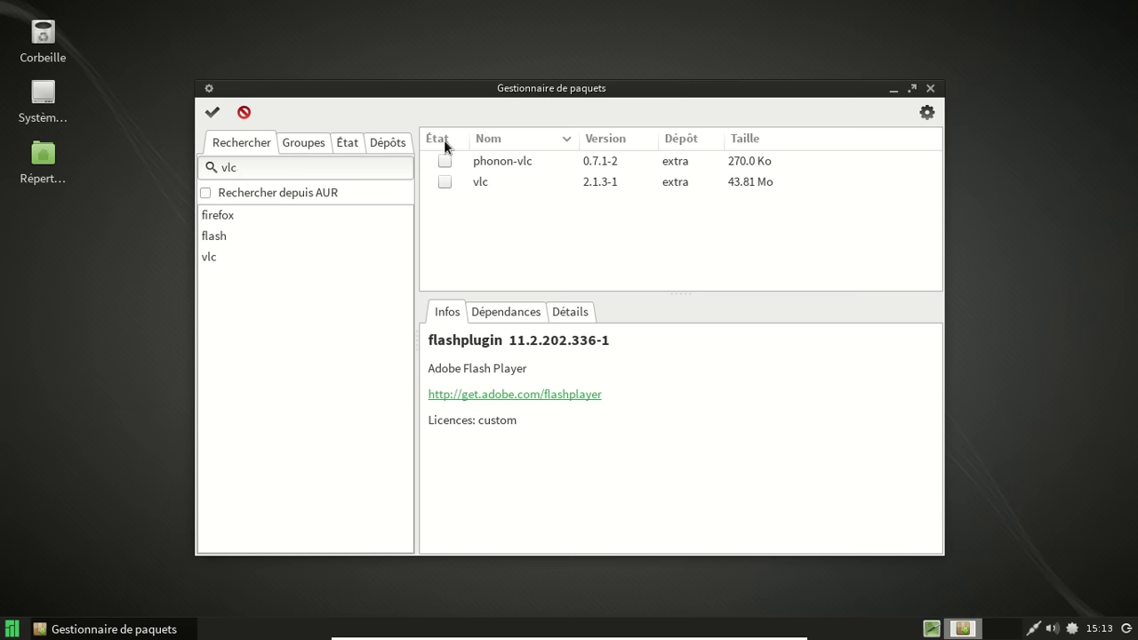
click(438, 183)
right_click(439, 183)
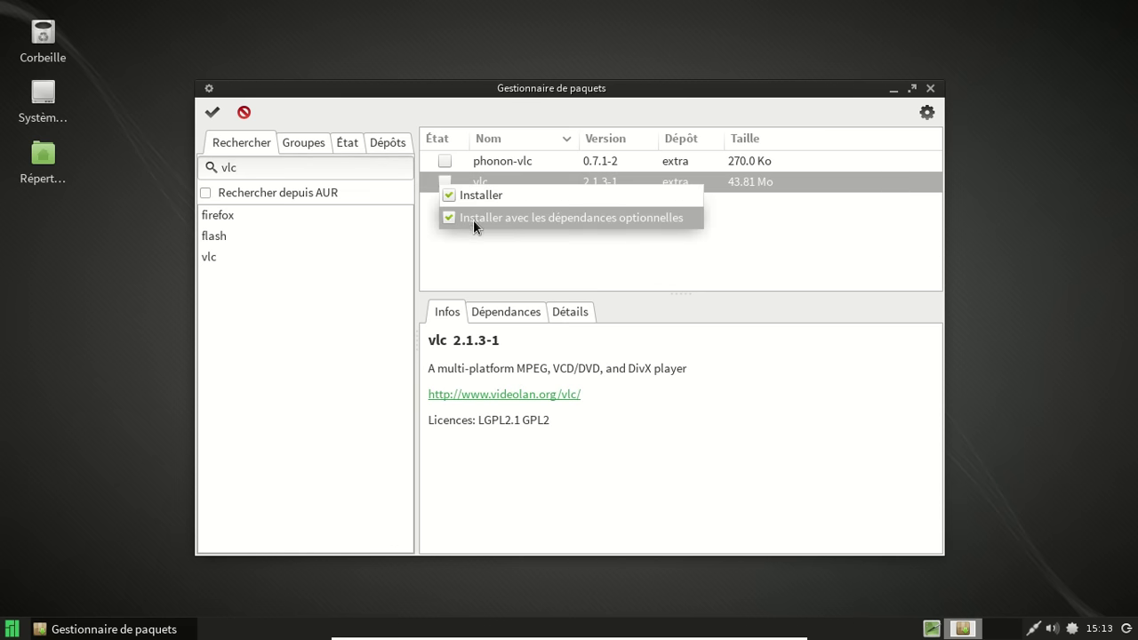
click(470, 222)
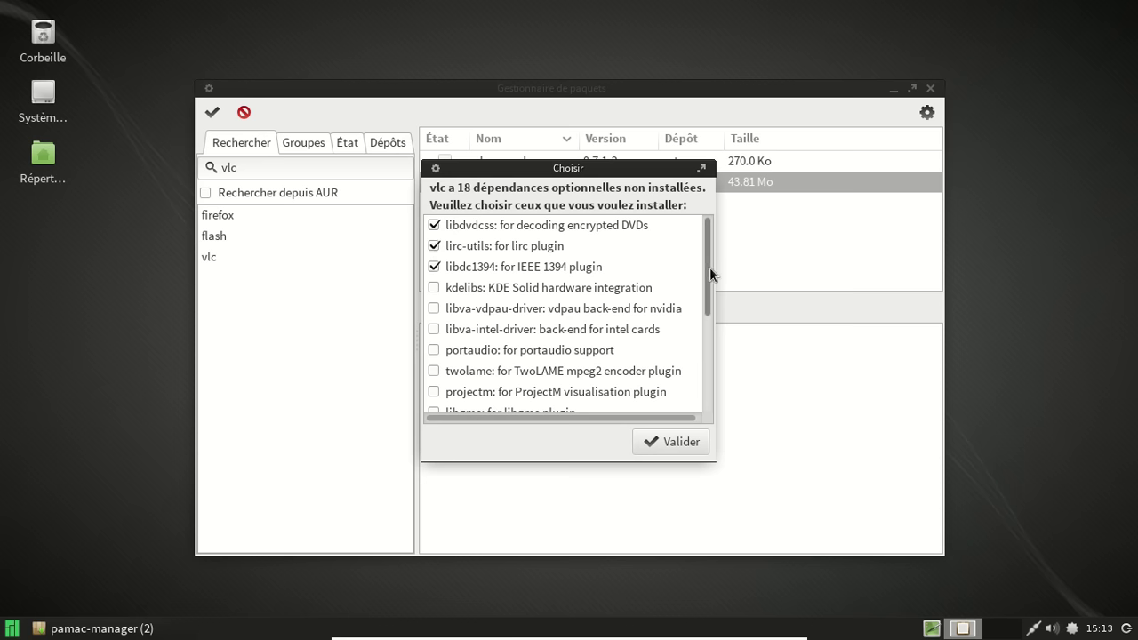
drag(710, 267, 709, 379)
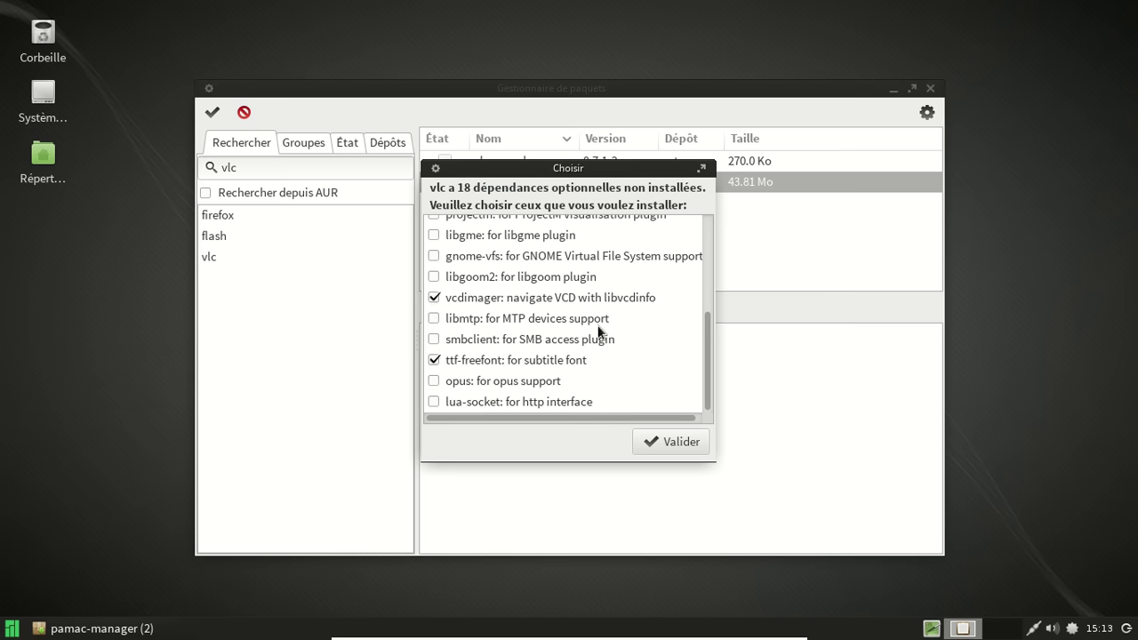
scroll(600, 327, up, 3)
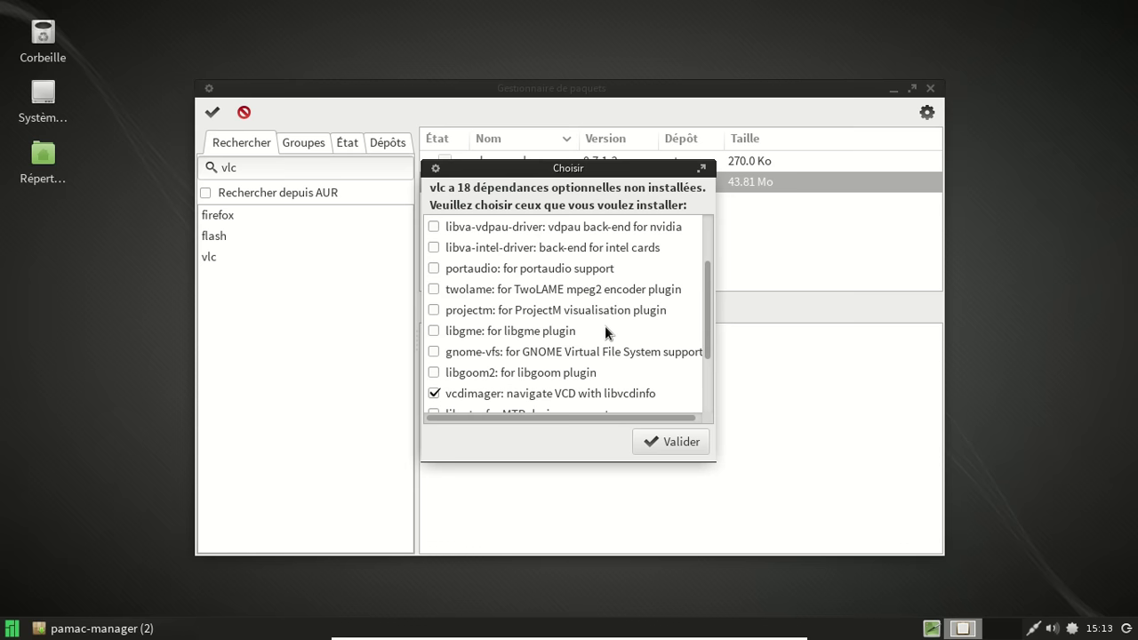
scroll(604, 325, up, 1)
click(673, 442)
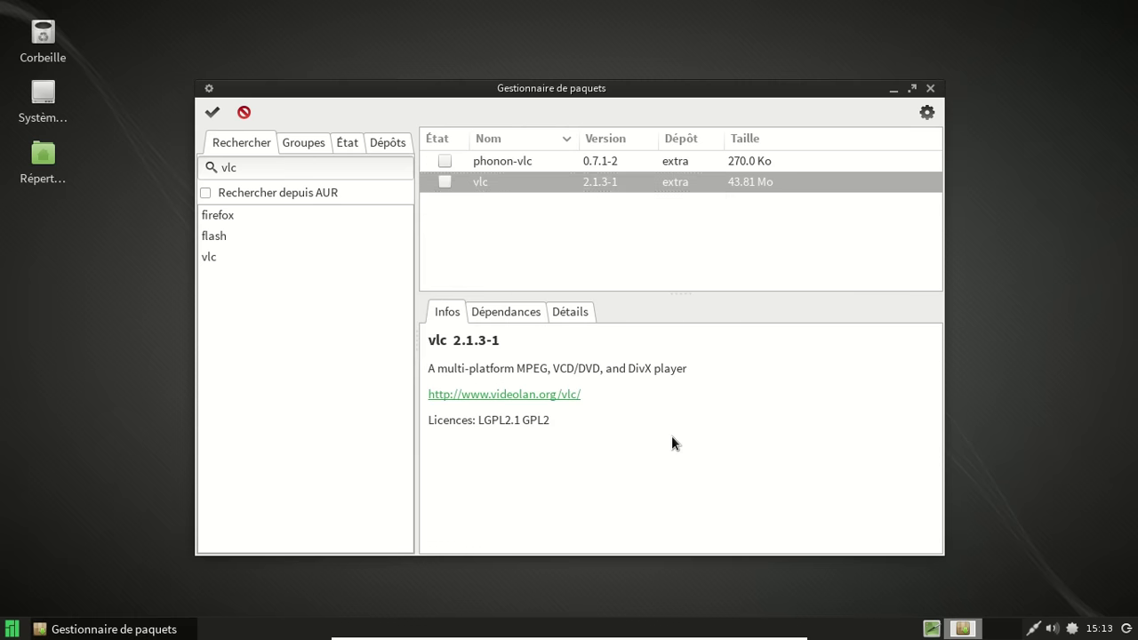
Apply the marked package installations, authenticate with the account password, and expand the transaction's progress details.
click(213, 113)
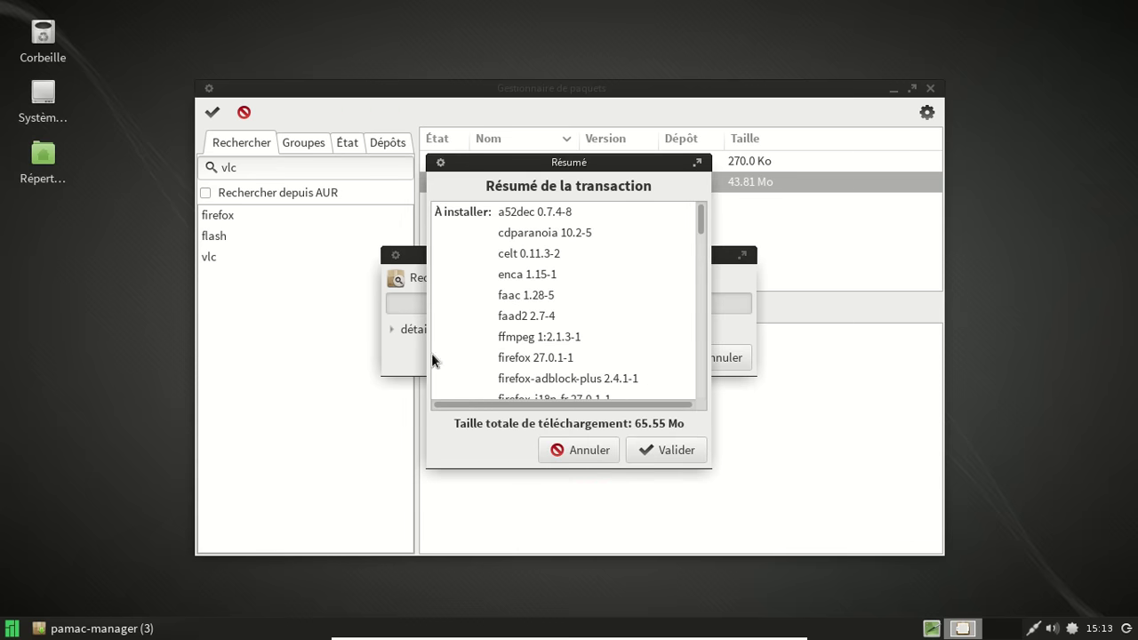
click(644, 451)
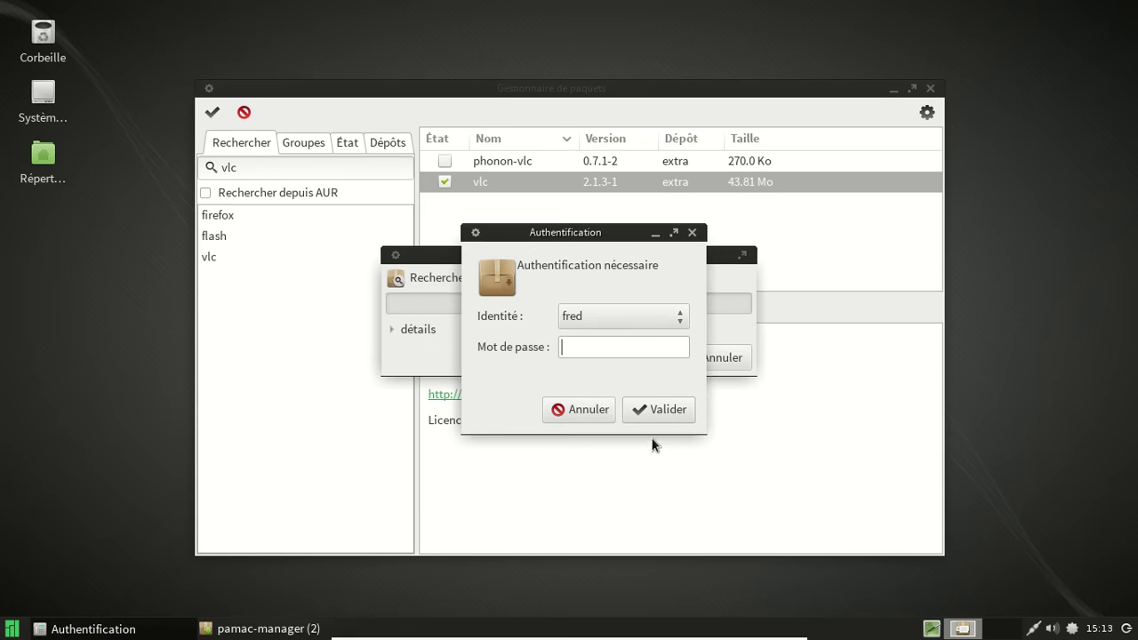
text(•••••••)
key(Return)
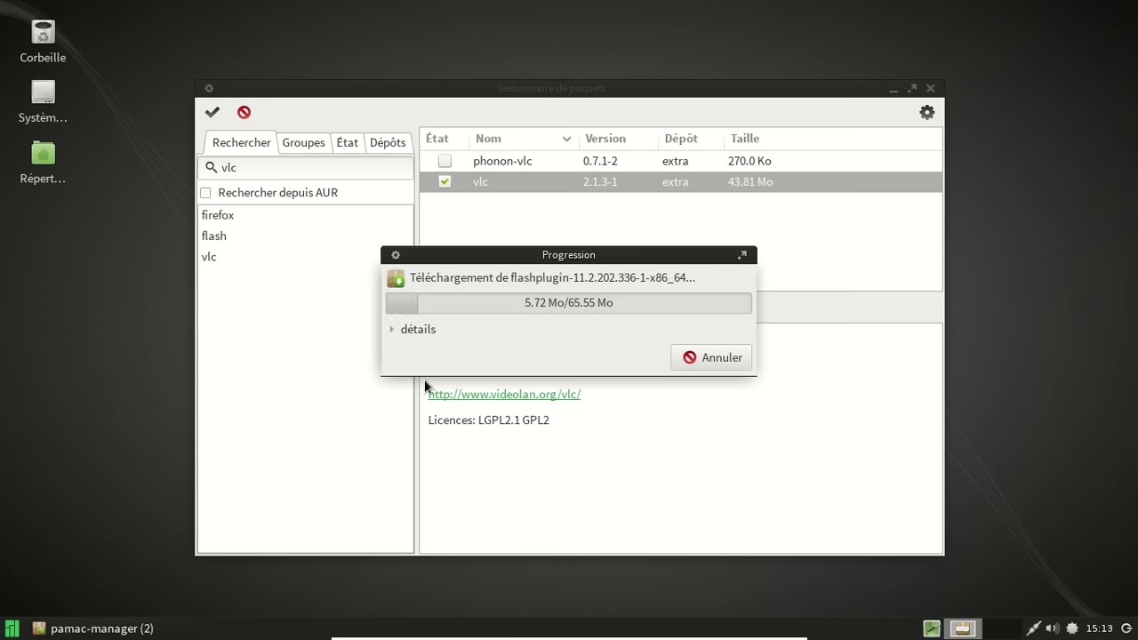
click(389, 328)
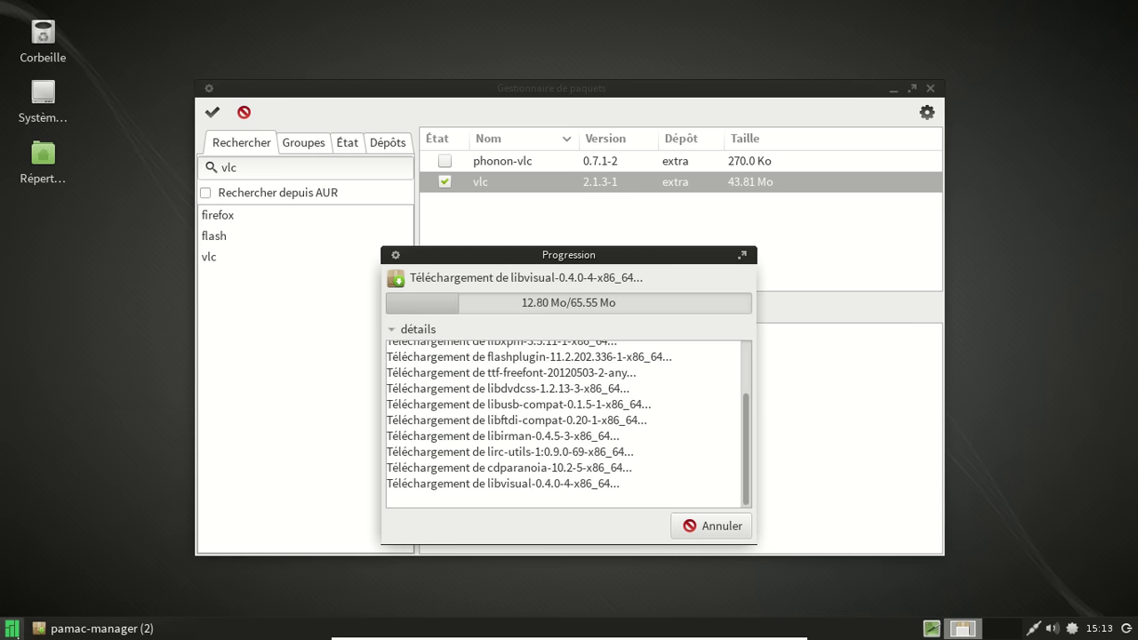
Browse the application menu's Internet, Multimédia and Paramètres categories while the packages download.
click(13, 628)
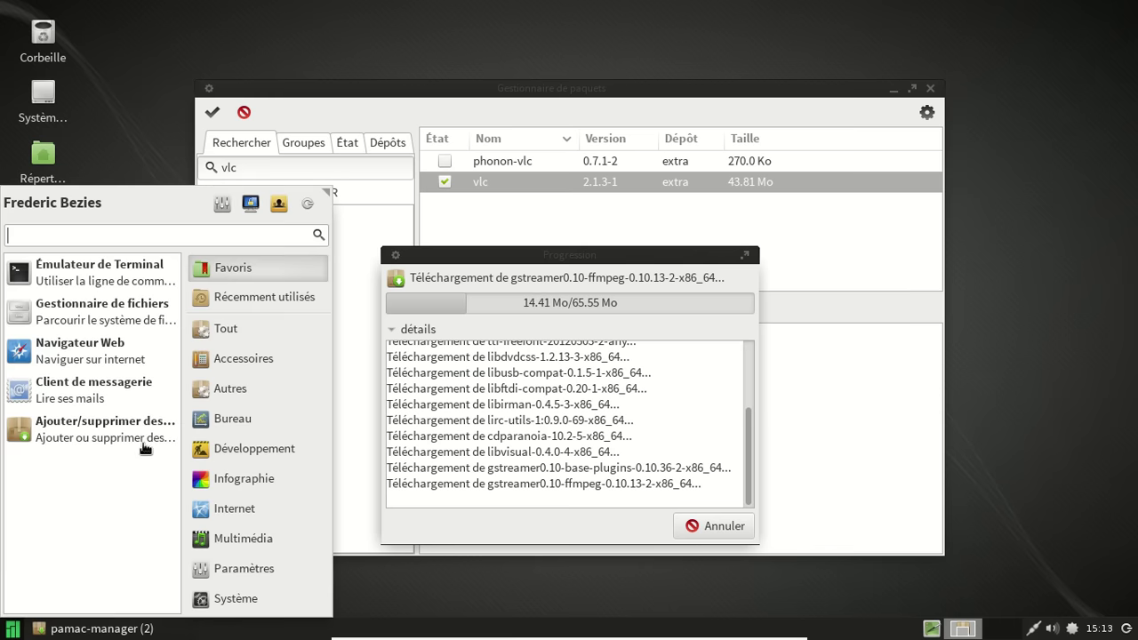
click(250, 485)
click(250, 506)
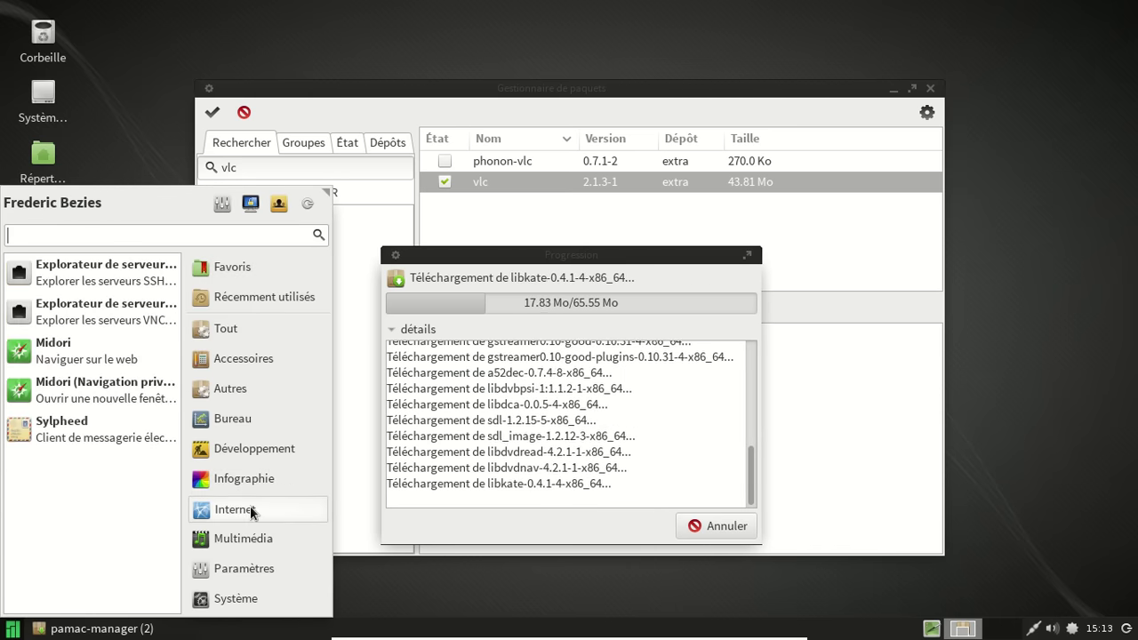
click(245, 537)
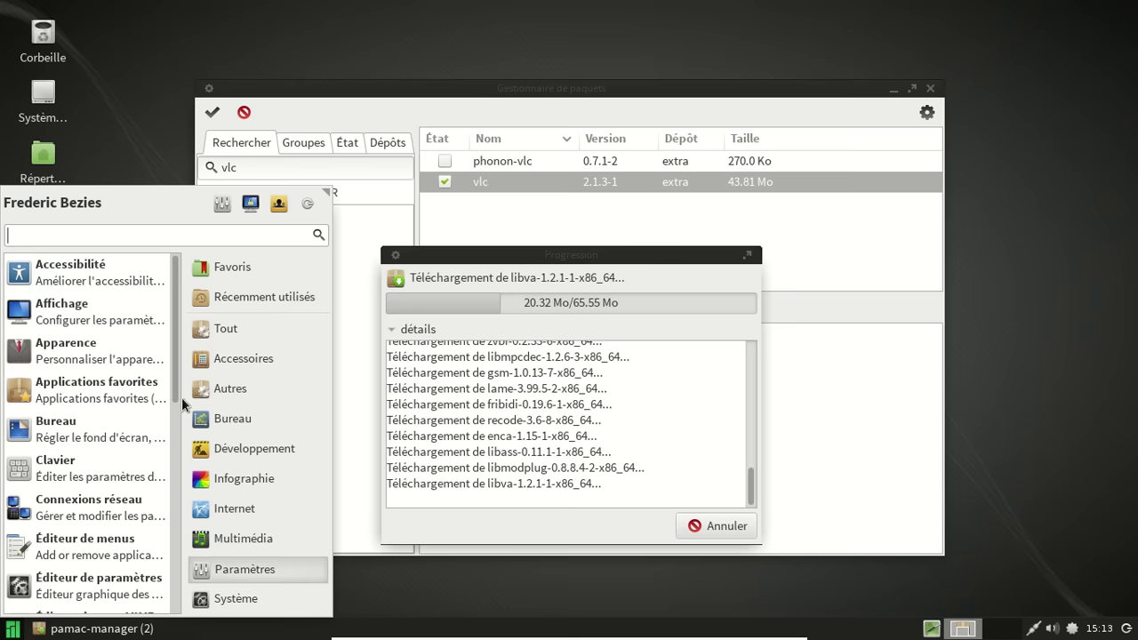
drag(176, 388, 152, 562)
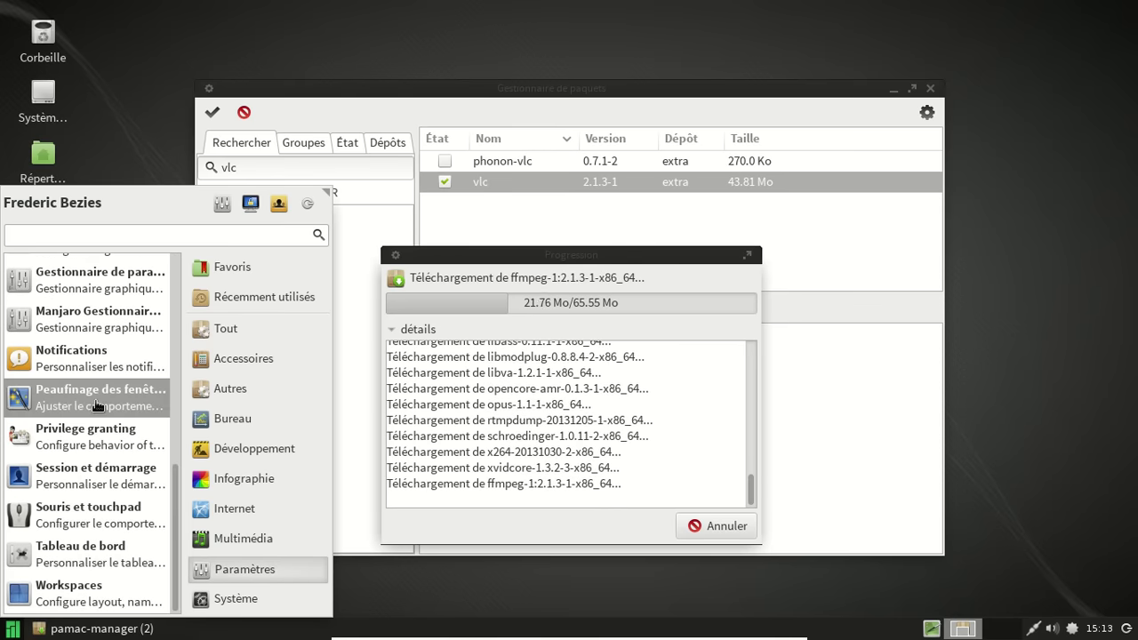
Launch GParted from the Système category, authenticating with the account password, to view the disk partitions.
click(237, 589)
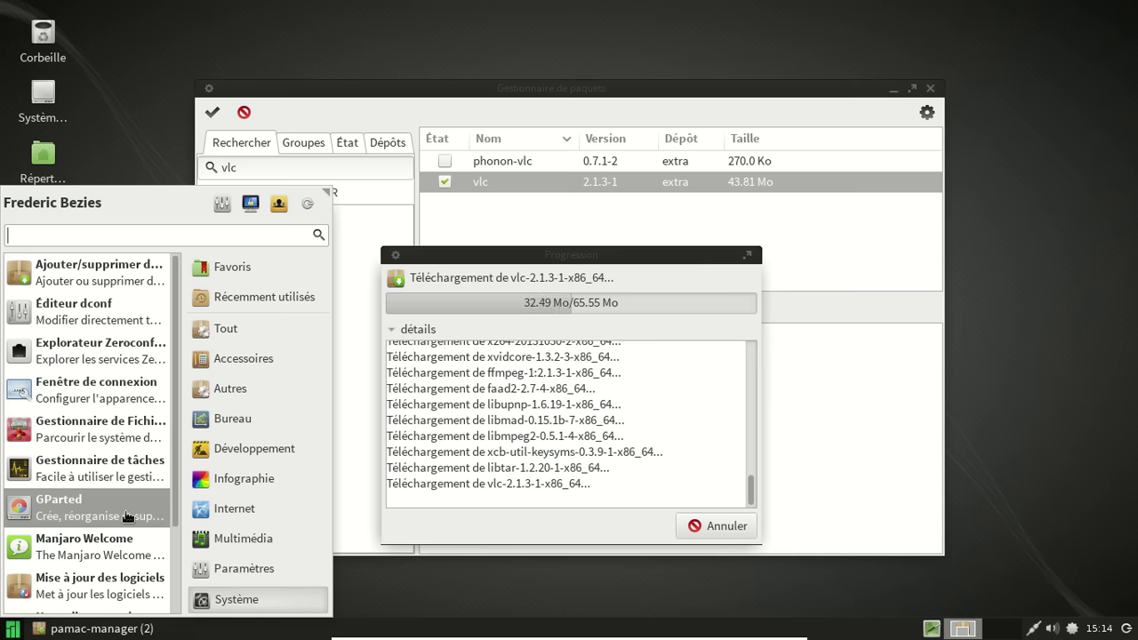
click(127, 517)
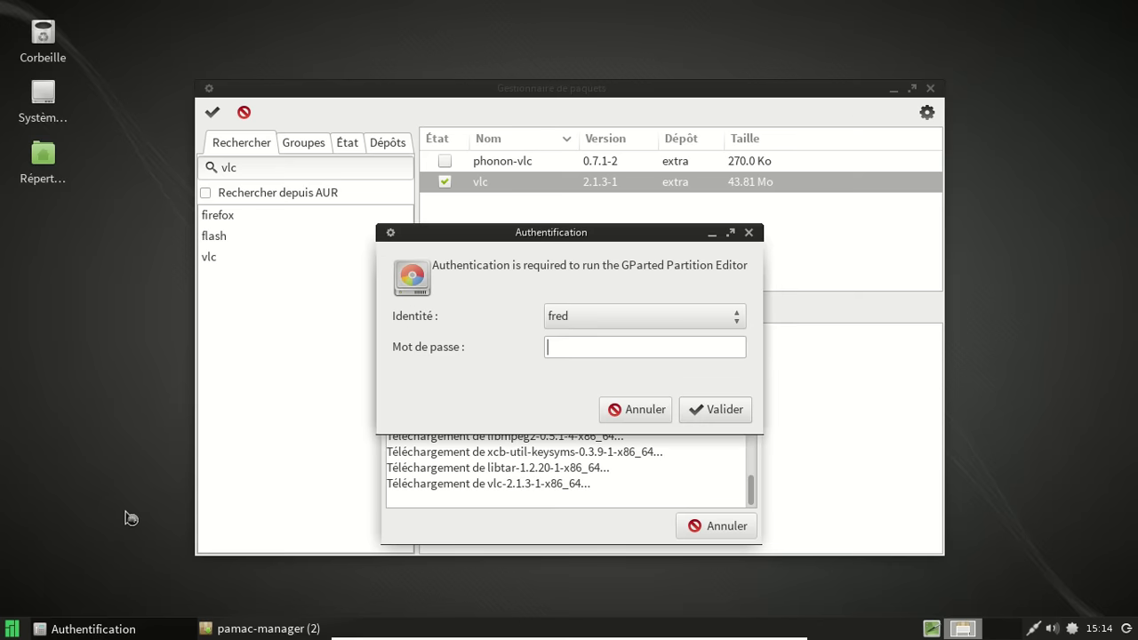
text(******)
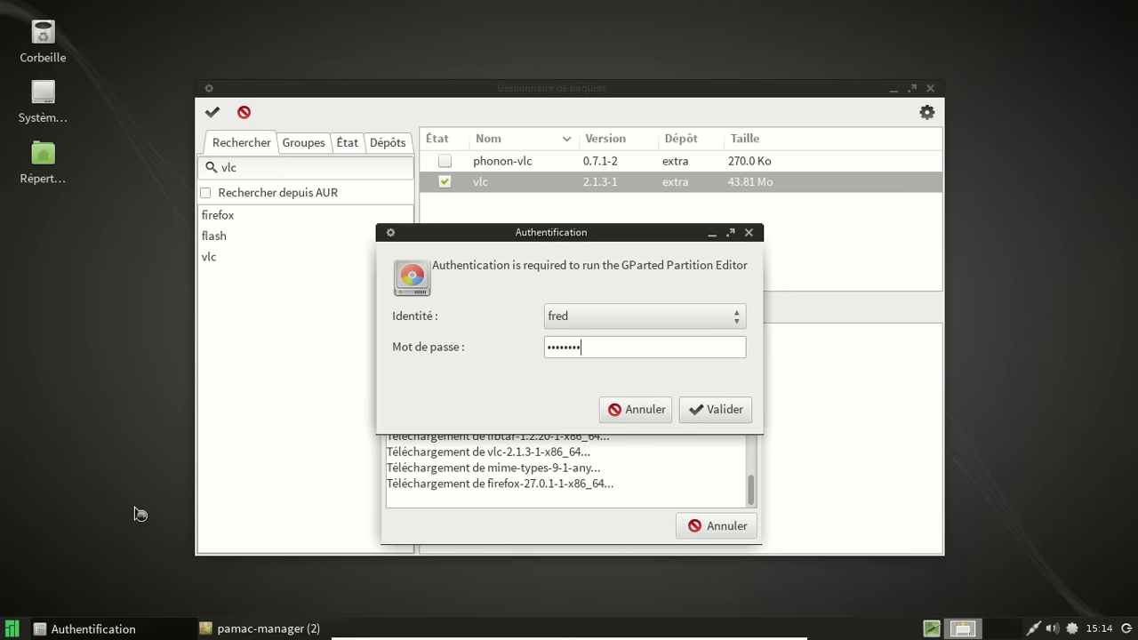
key(Return)
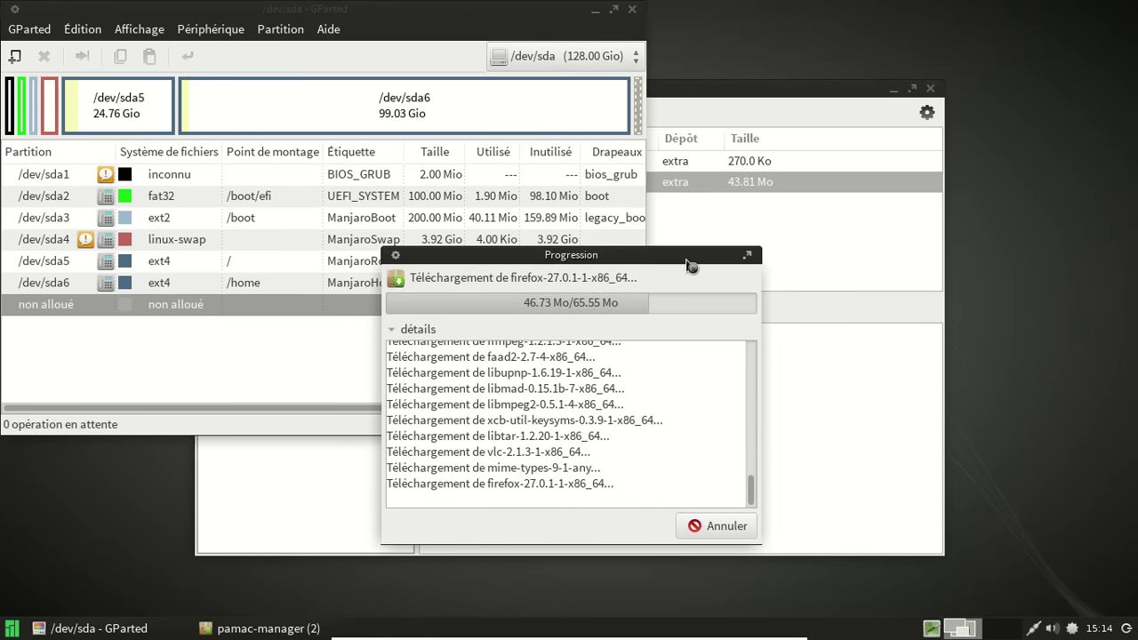
Move the Progression dialog clear of the partition list, close GParted and dismiss the dialog once the transaction is complete.
drag(673, 264, 972, 253)
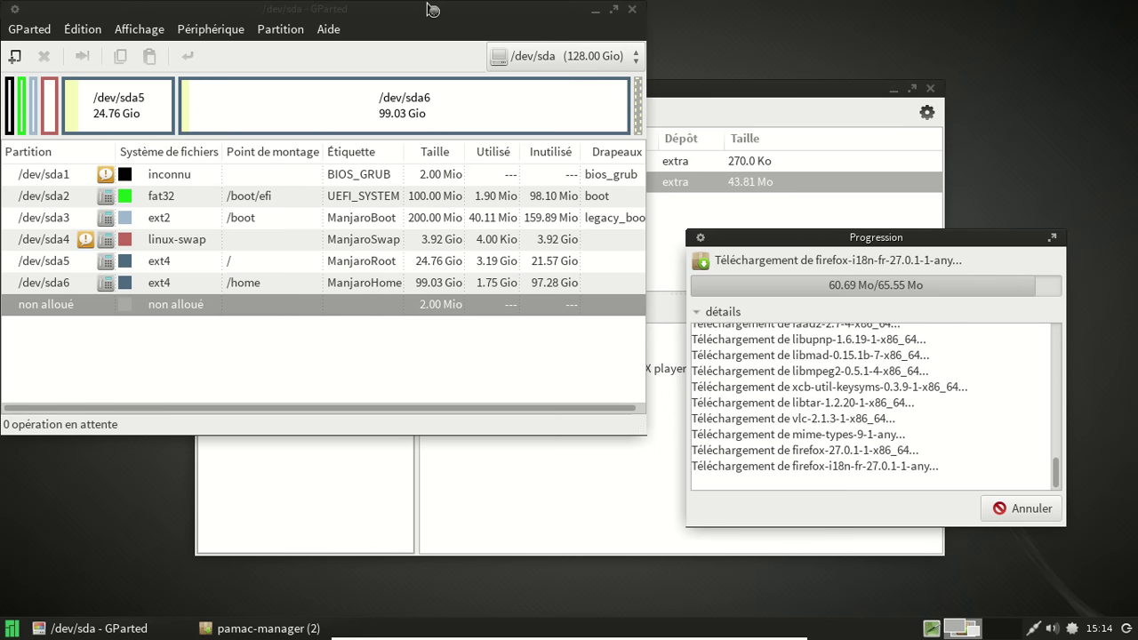
click(631, 10)
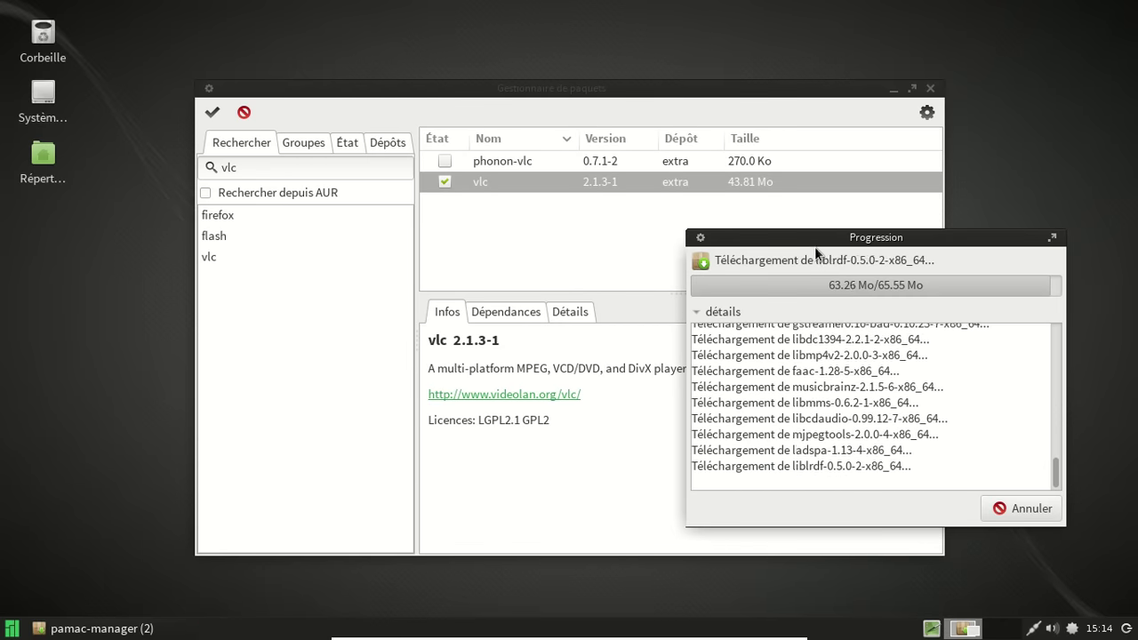
drag(807, 244, 493, 222)
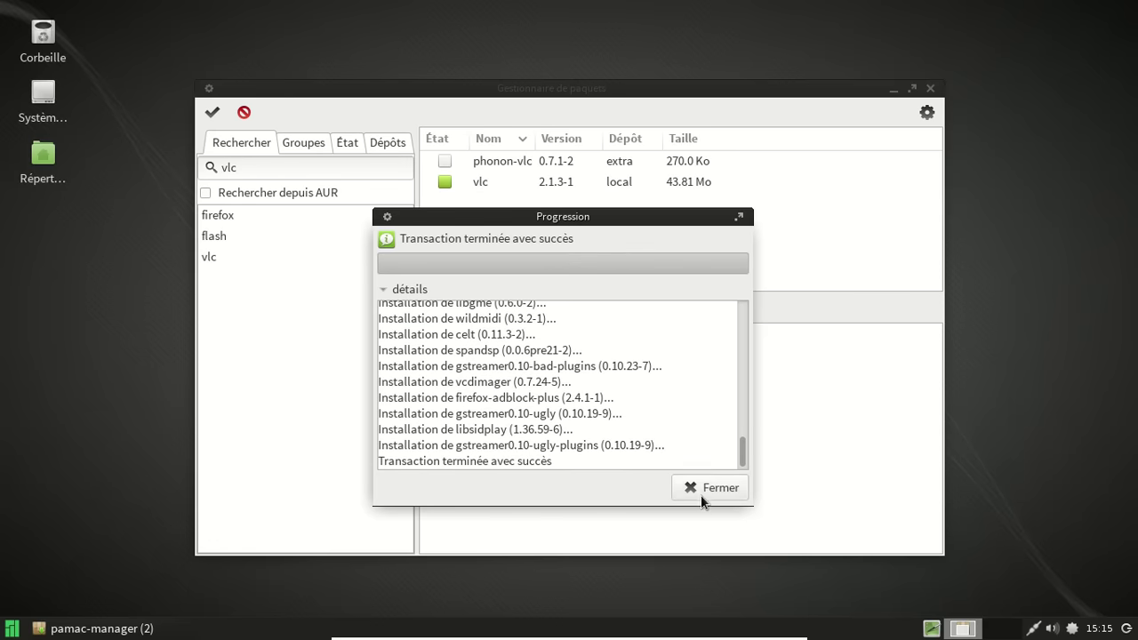
click(701, 495)
Browse the packages by repository, looking through multilib and community.
click(377, 143)
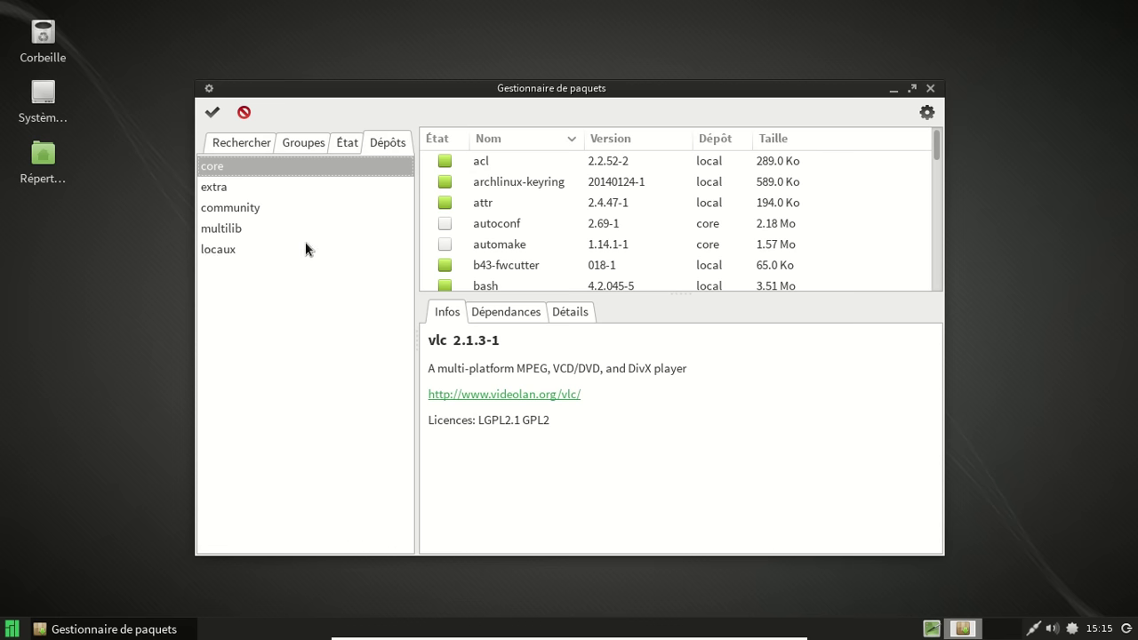
click(244, 228)
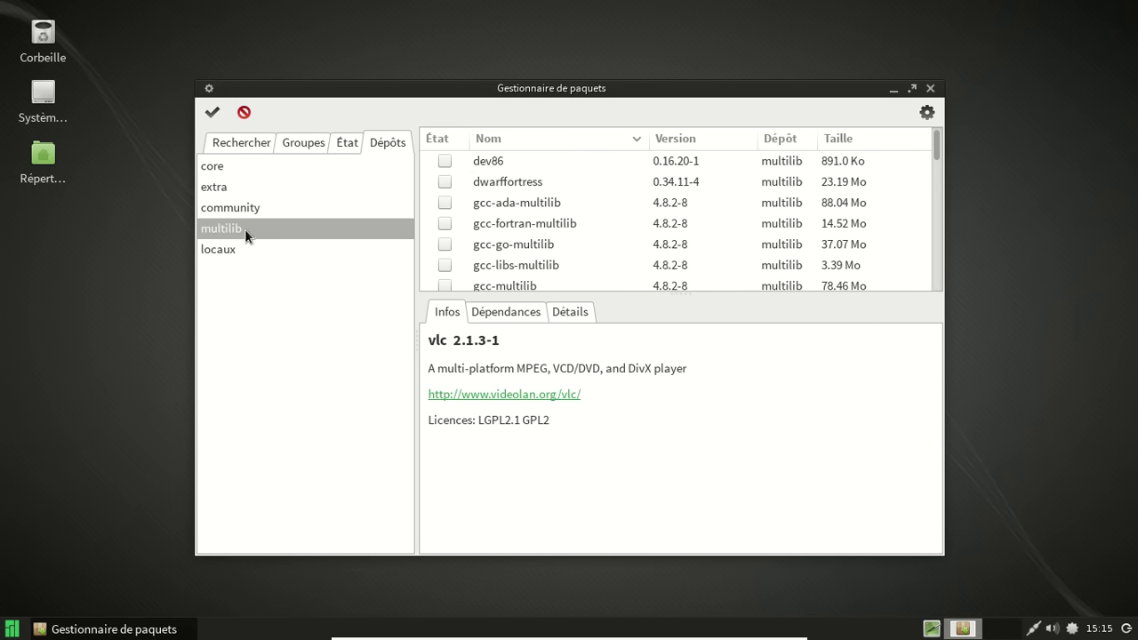
drag(932, 138, 932, 277)
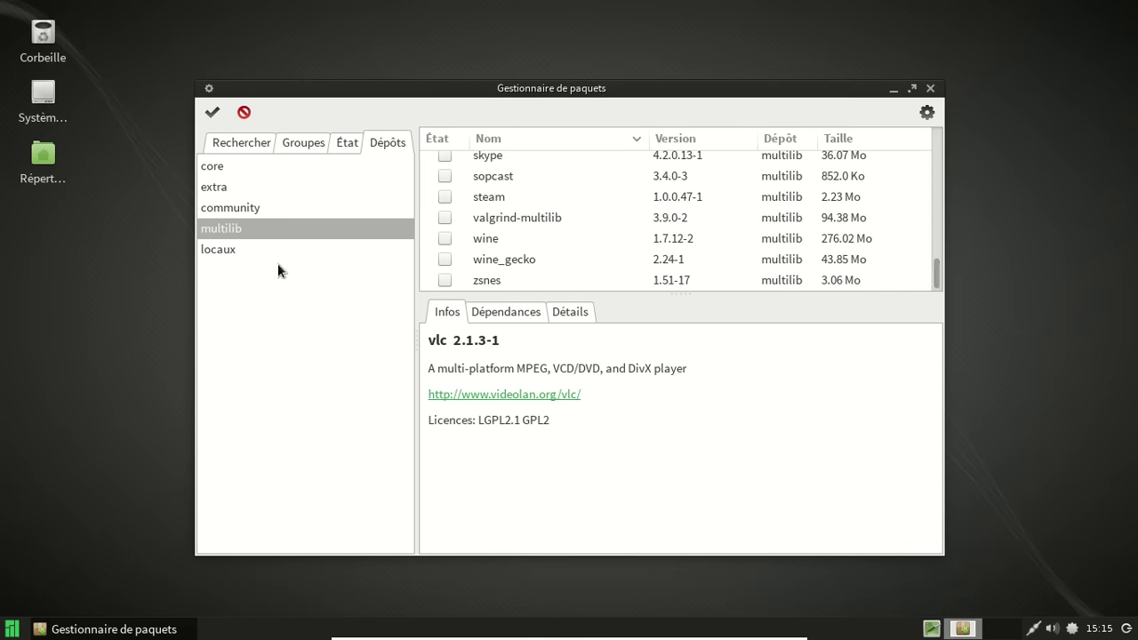
click(249, 210)
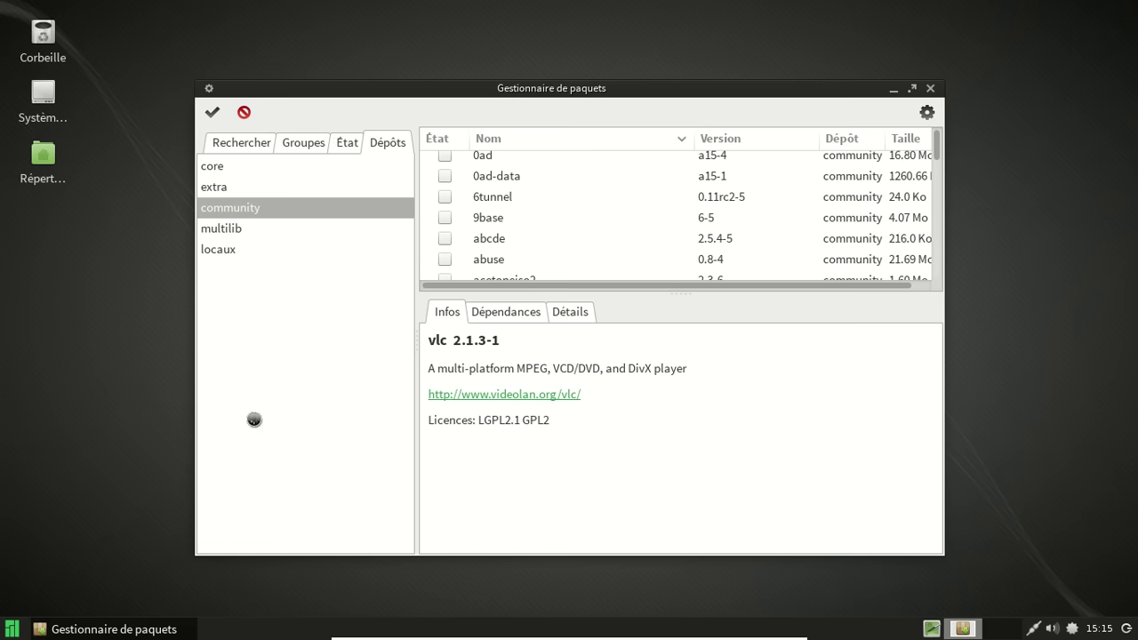
Launch Firefox from the Internet category, unmaximize its window and close the Adblock Plus first-run page.
click(12, 628)
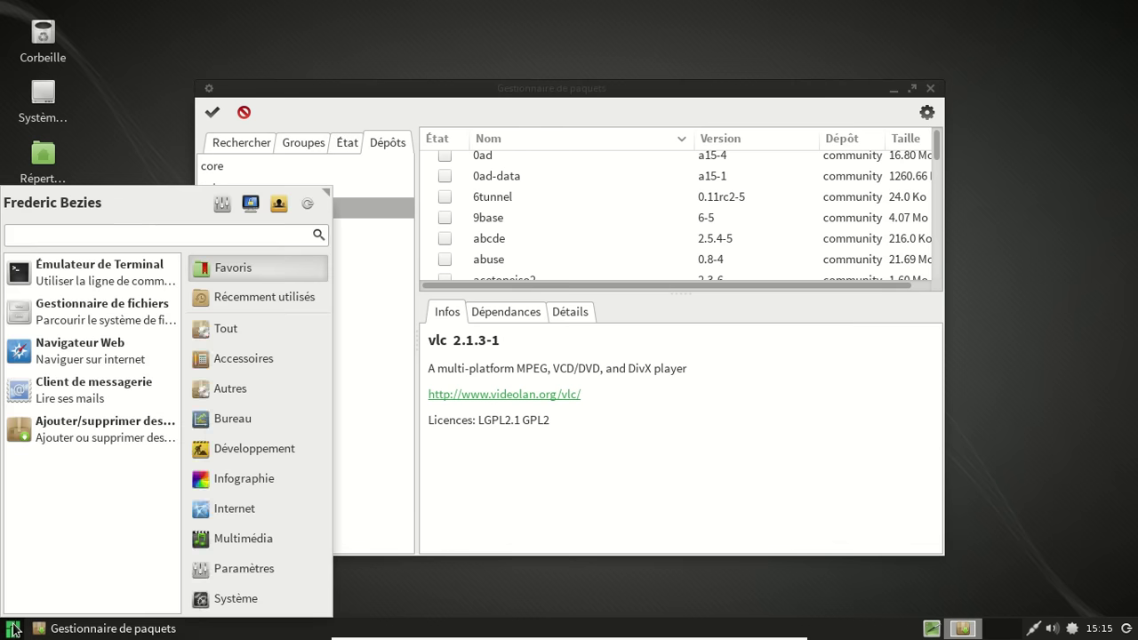
click(242, 511)
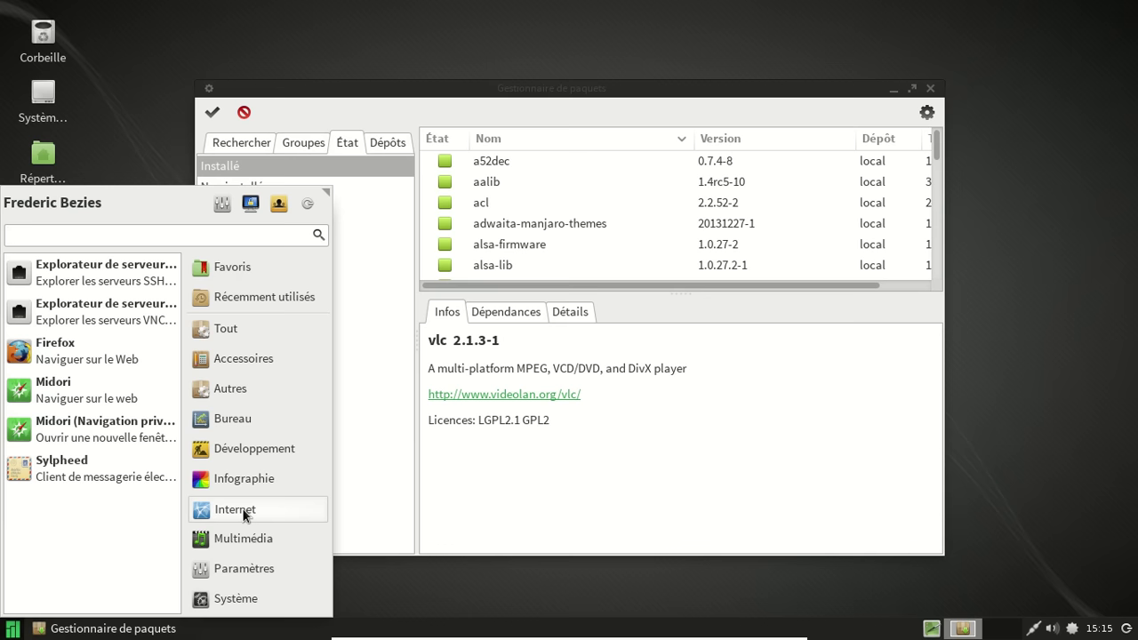
click(84, 359)
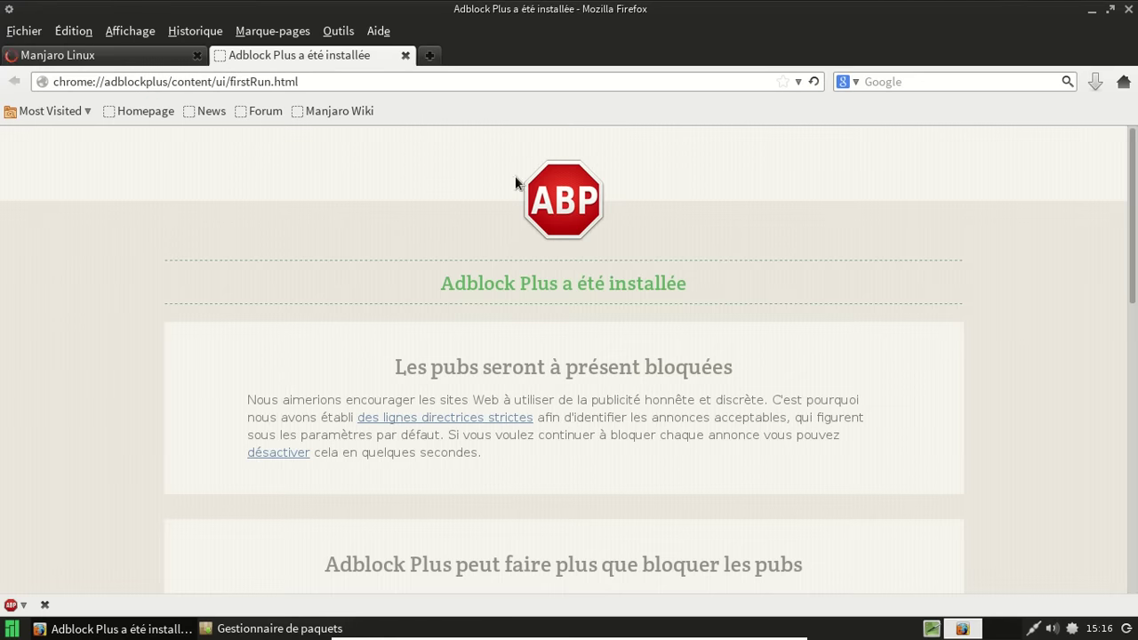
click(1111, 9)
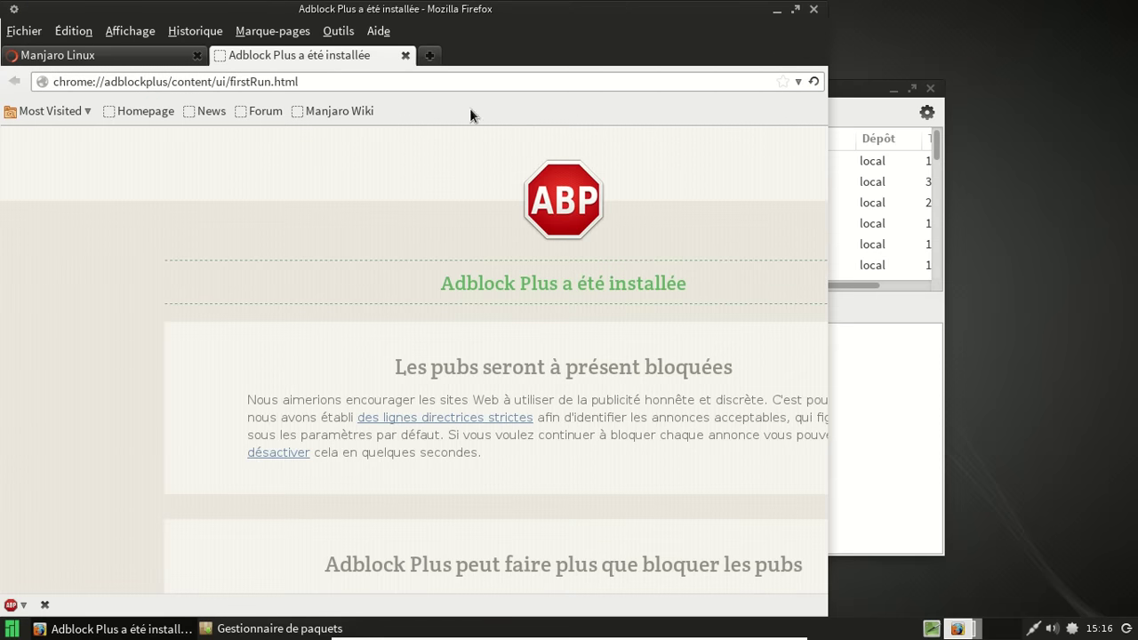
click(405, 56)
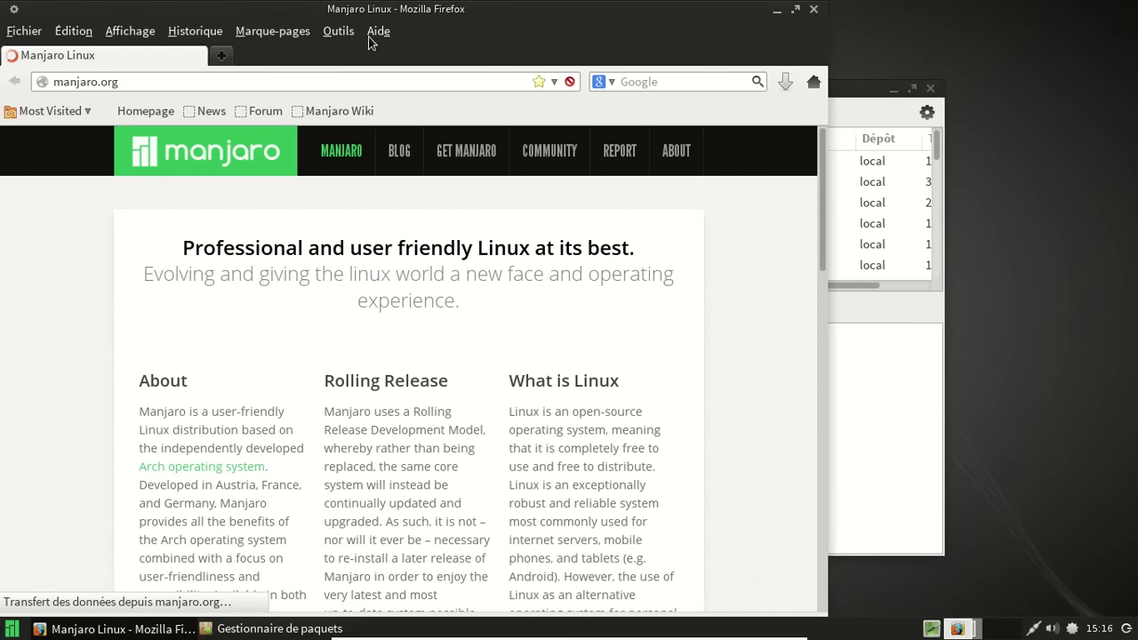
Hide Firefox's menu bar, check the version in the À propos de Firefox window and close that window.
right_click(466, 36)
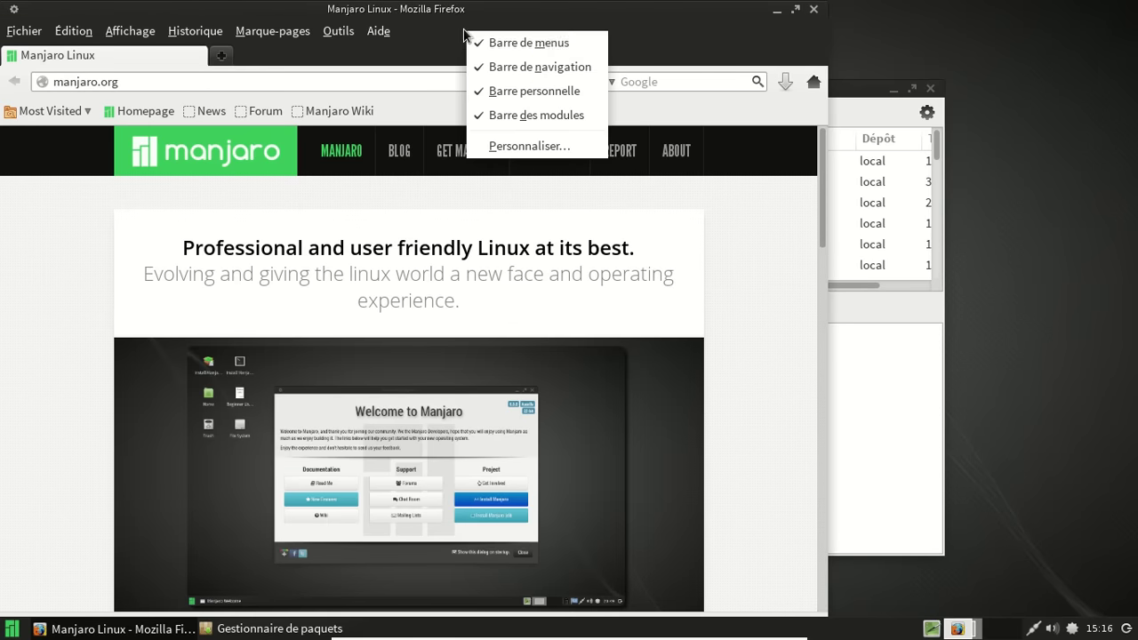
click(514, 42)
click(44, 36)
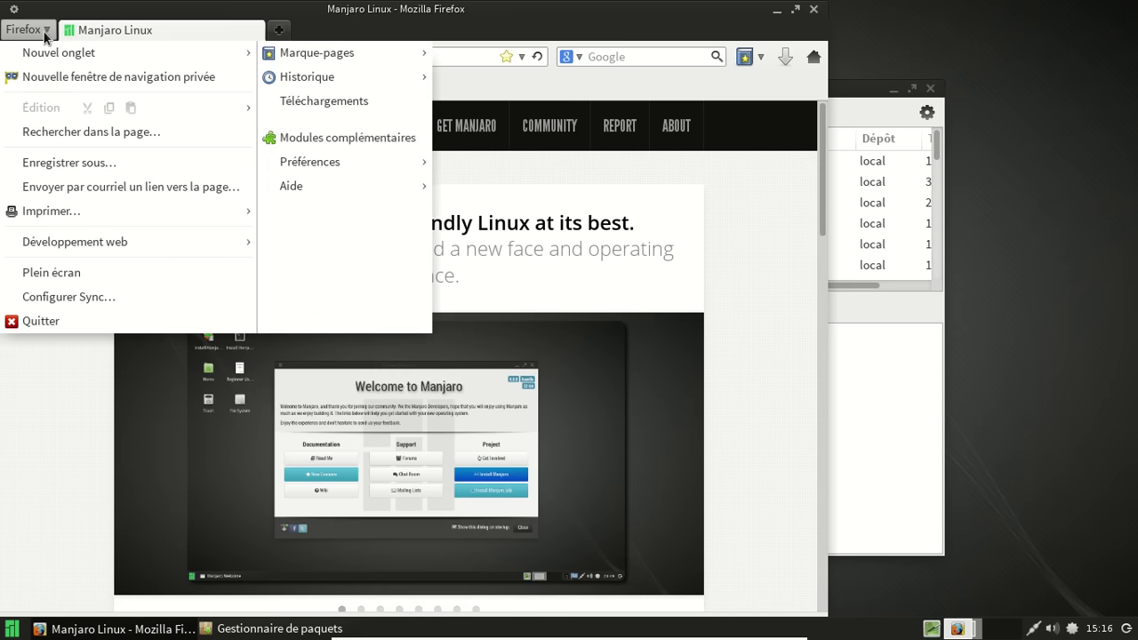
mouse_move(424, 189)
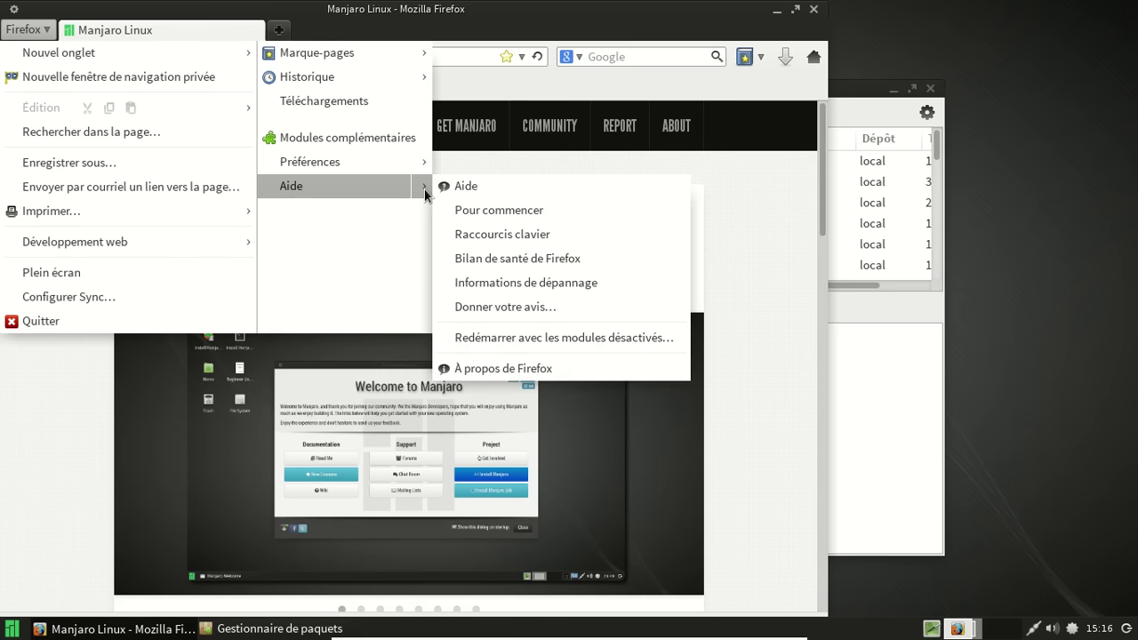
click(541, 364)
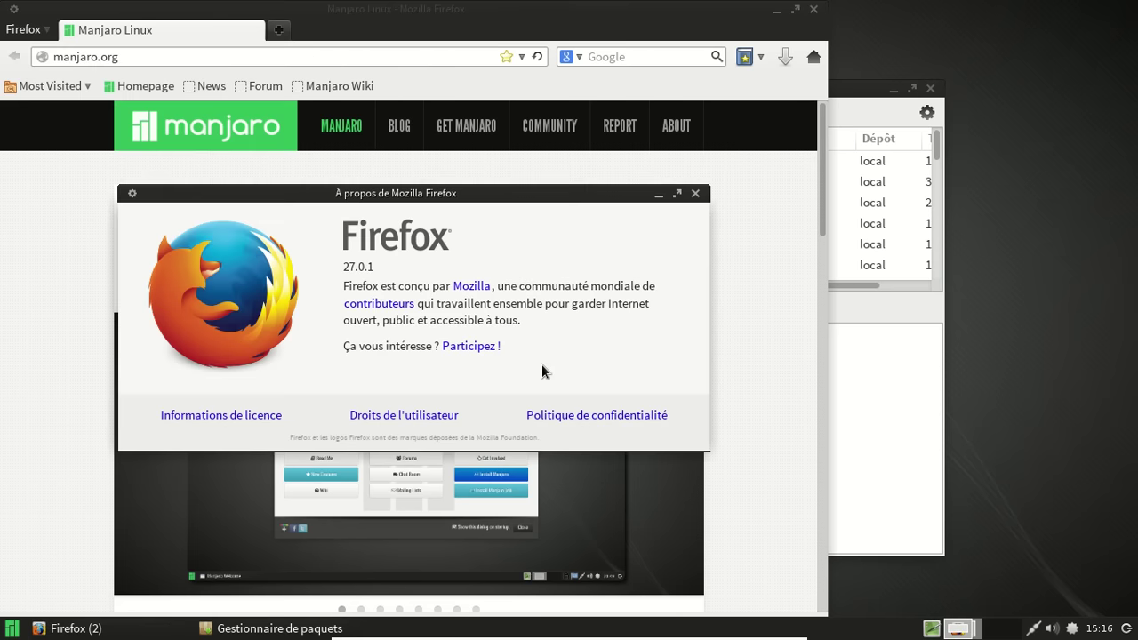
click(697, 194)
Look over the manjaro.org home page's GET MANJARO and ABOUT entries and open the "4th Release Candidate of Manjaro Openbox 0.8.9 available!" post.
mouse_move(493, 156)
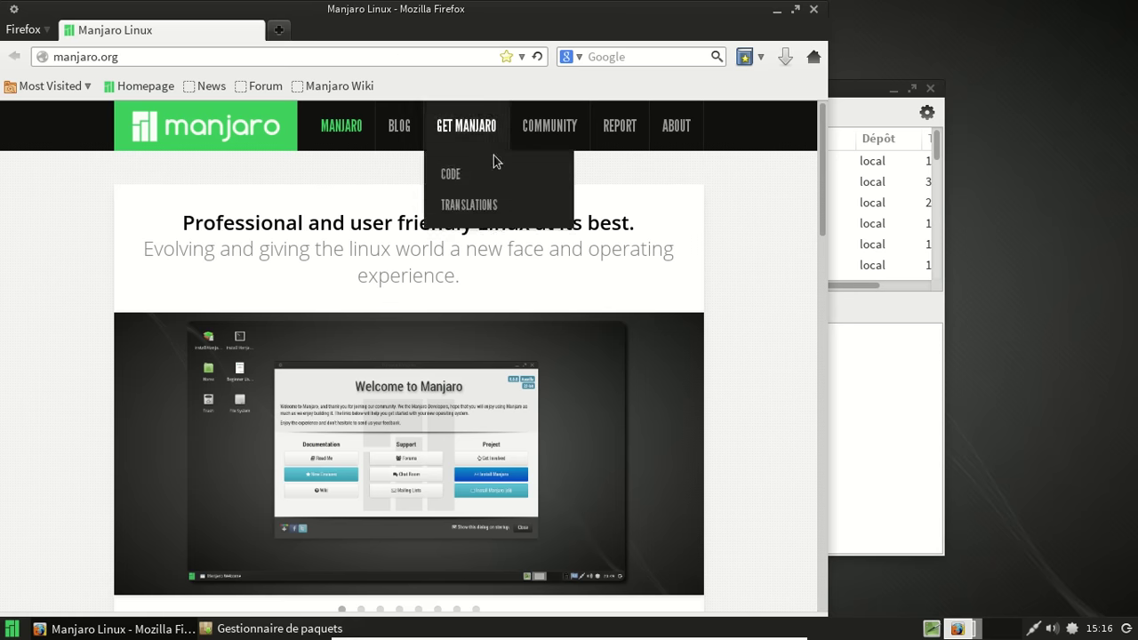
mouse_move(689, 120)
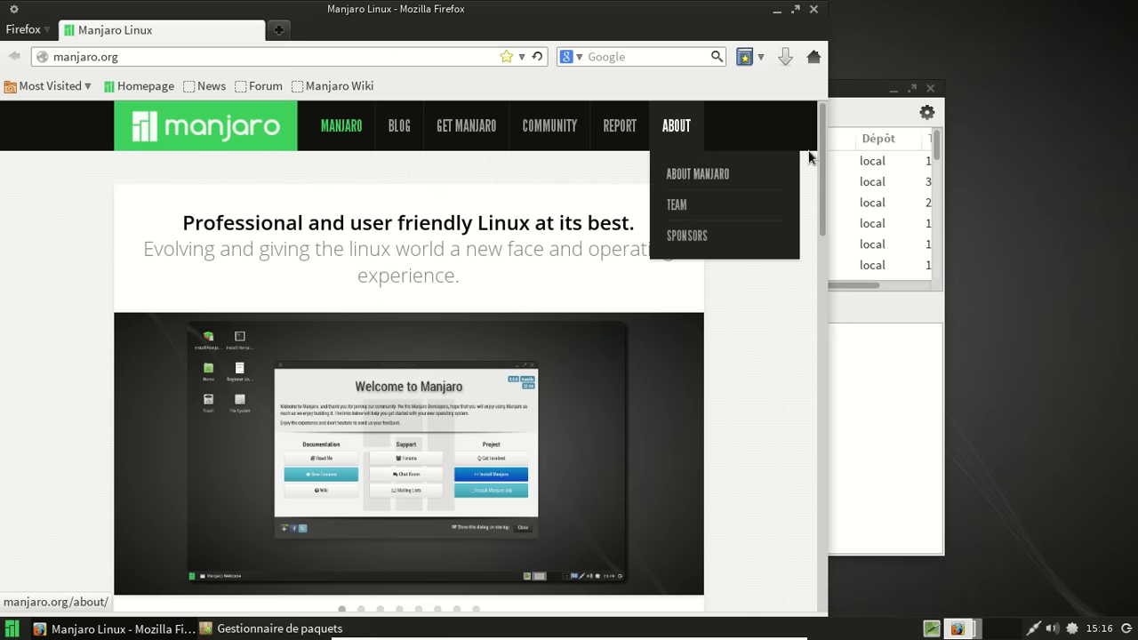
drag(821, 136, 818, 428)
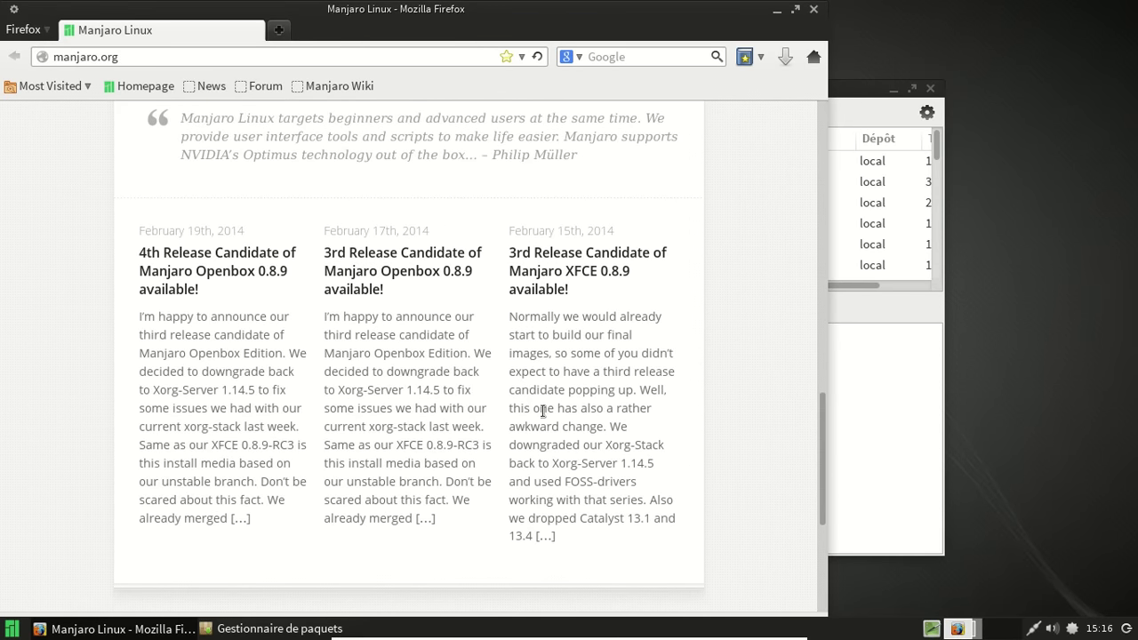
click(215, 274)
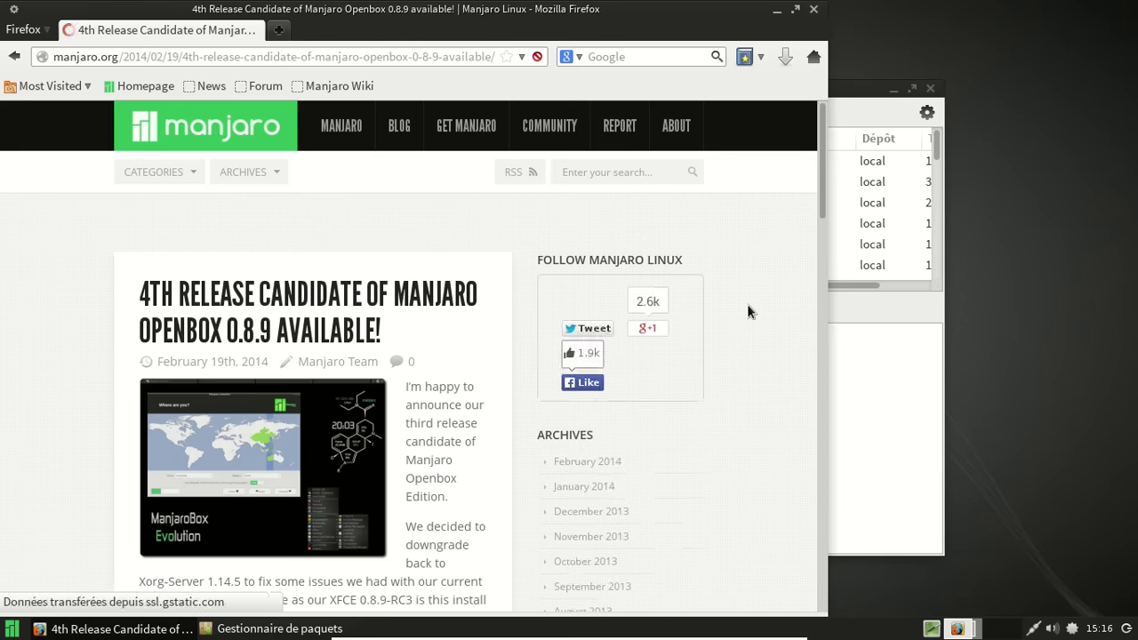
Read through the Manjaro Openbox 0.8.9 release candidate post, including its new features, and close Firefox.
scroll(747, 307, down, 3)
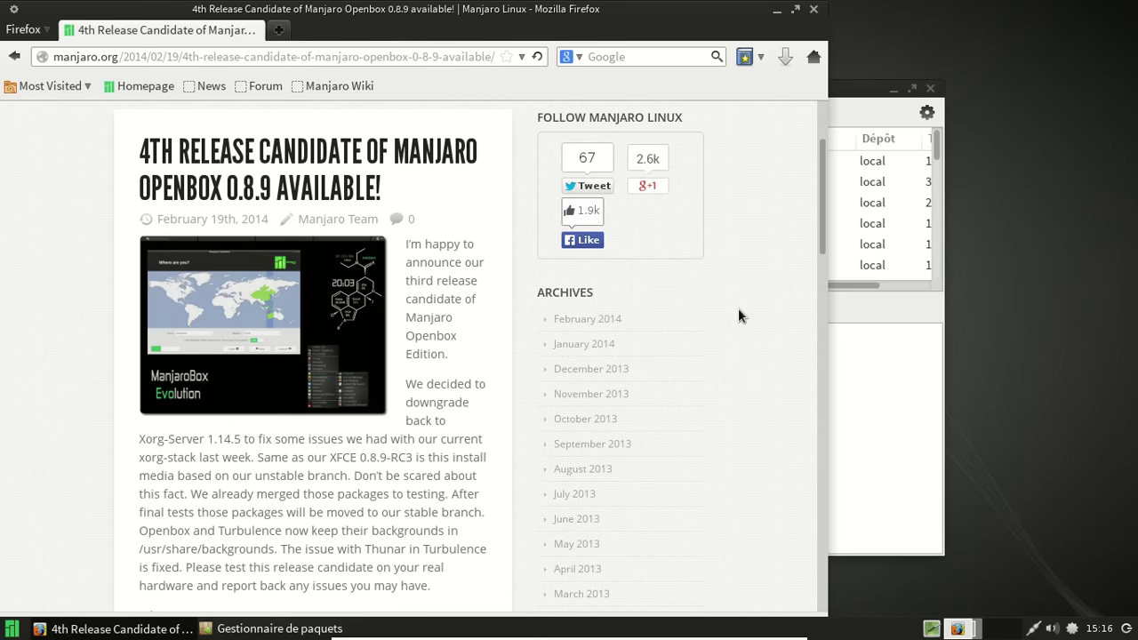
scroll(738, 309, down, 2)
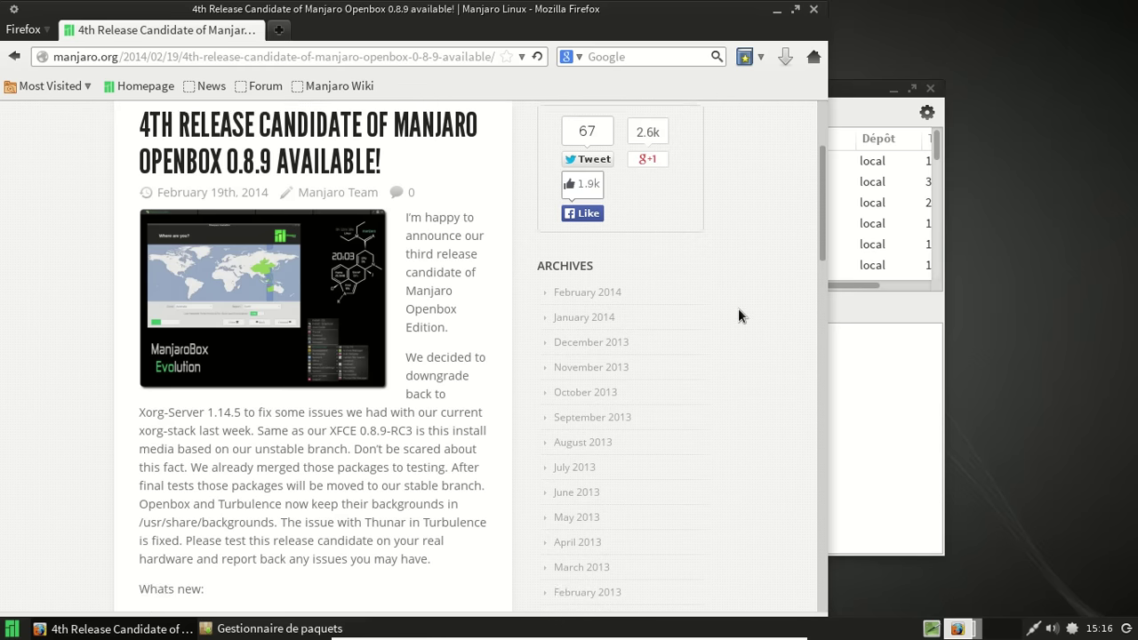
scroll(741, 314, down, 7)
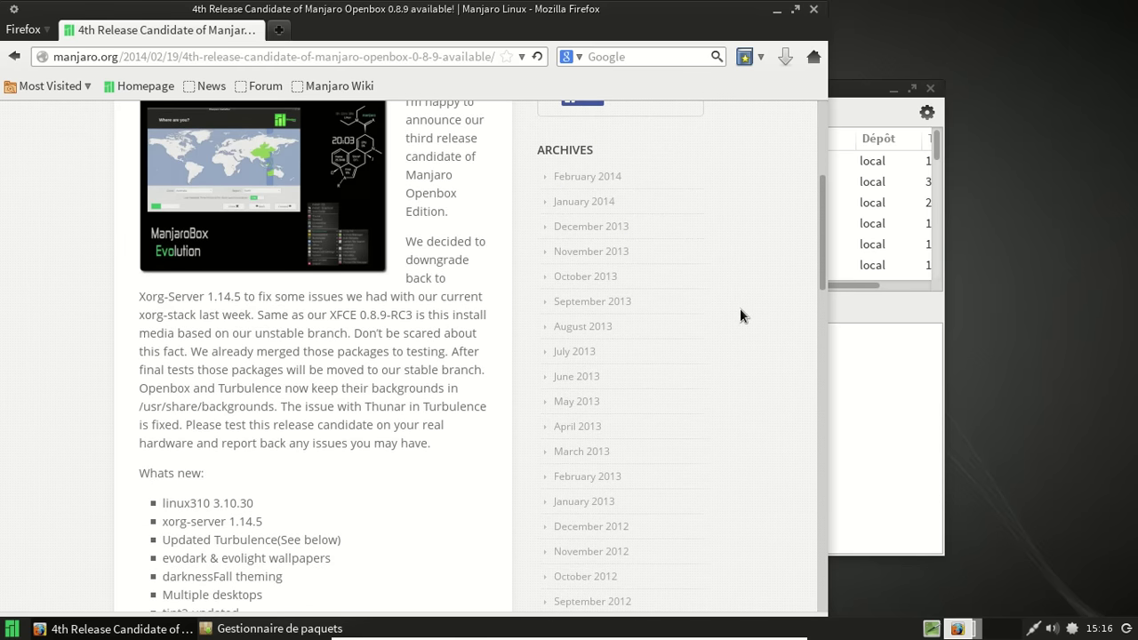
scroll(741, 315, down, 3)
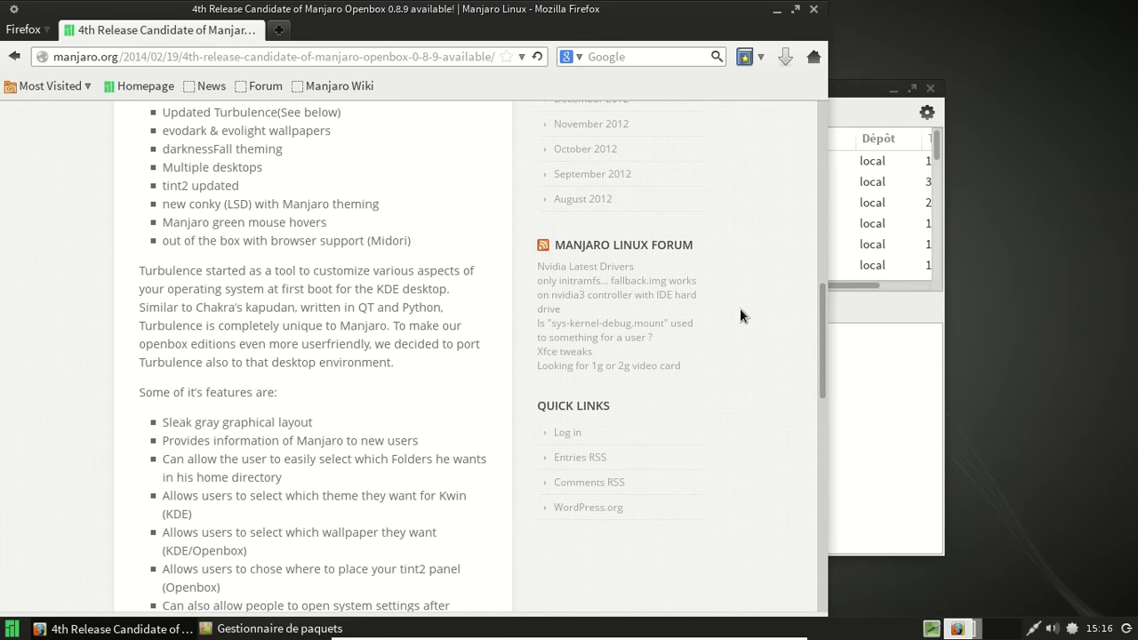
scroll(741, 310, down, 9)
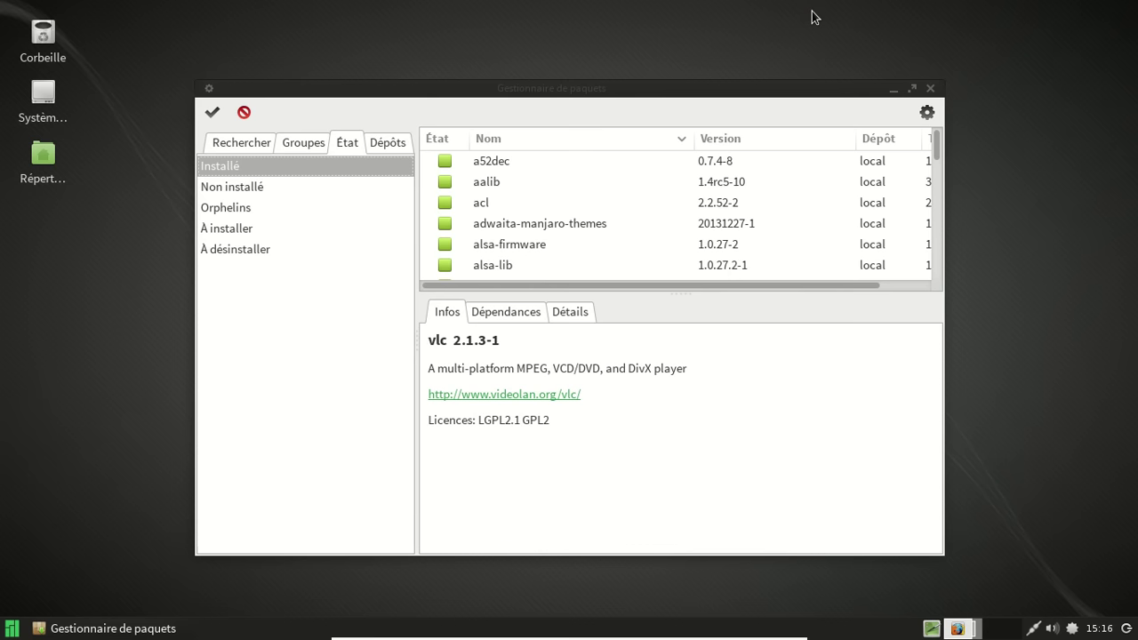
click(814, 9)
List the orphan packages, view the information for ttf-aboriginal-sans and close the package manager.
click(247, 208)
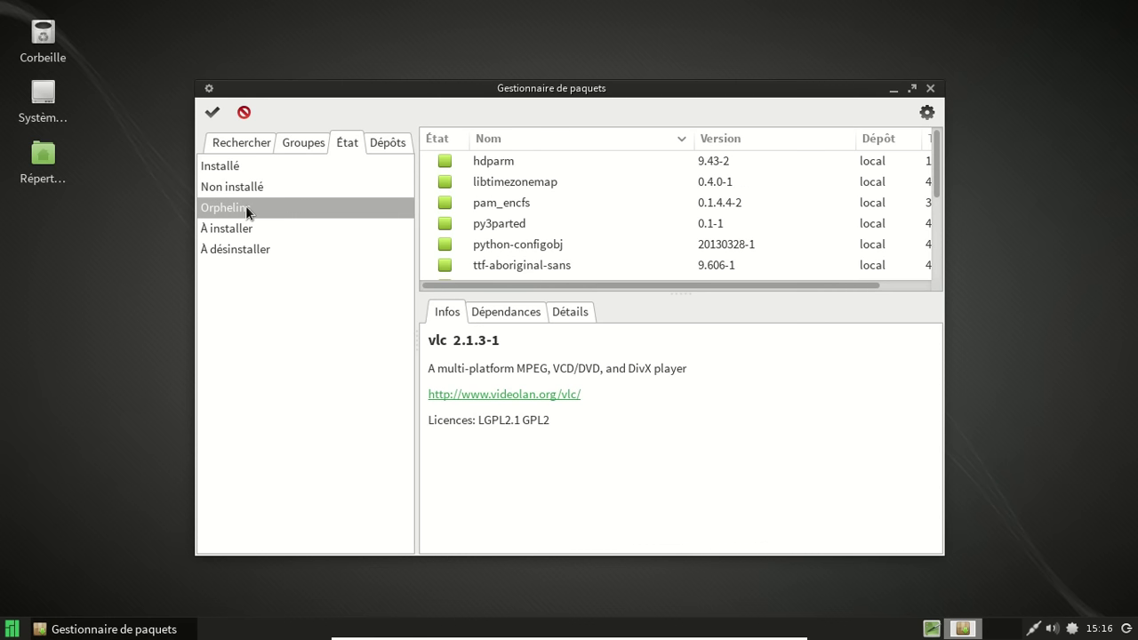
drag(936, 145, 910, 126)
click(583, 265)
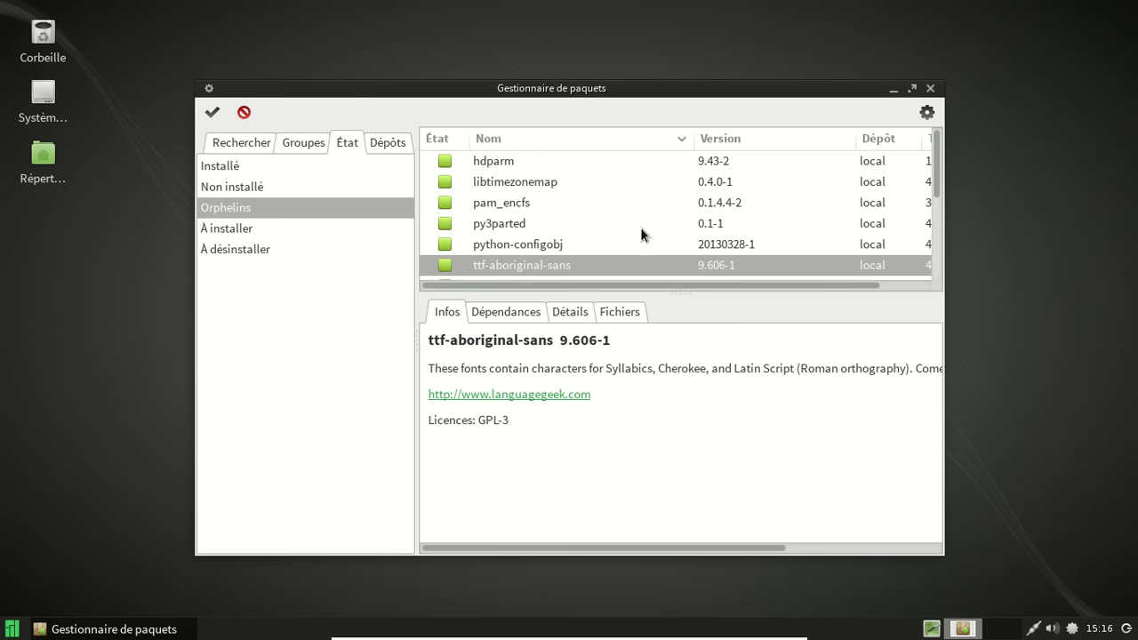
drag(742, 547, 953, 551)
click(930, 88)
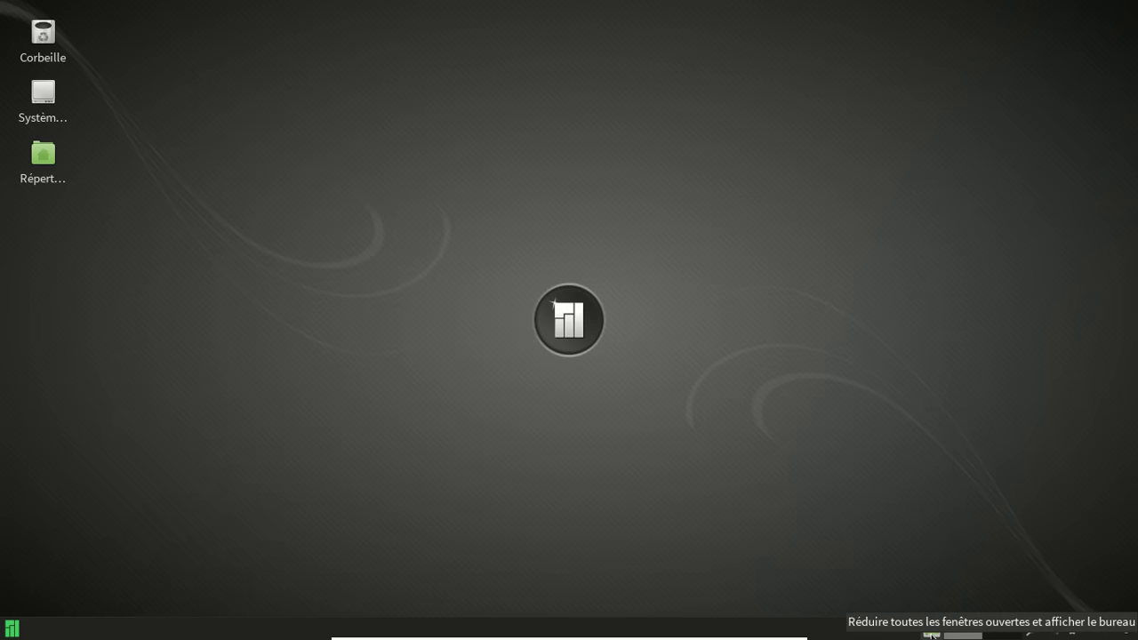
Launch VLC from the Multimédia category and accept its privacy and network policy with automatic media info retrieval enabled.
click(12, 629)
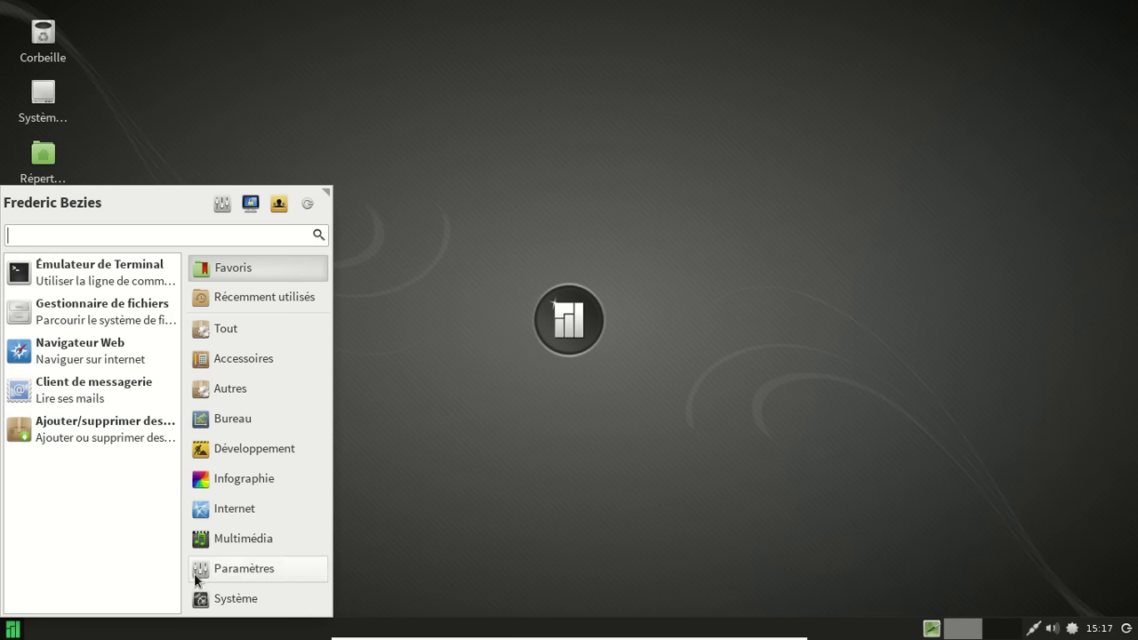
click(246, 546)
click(96, 322)
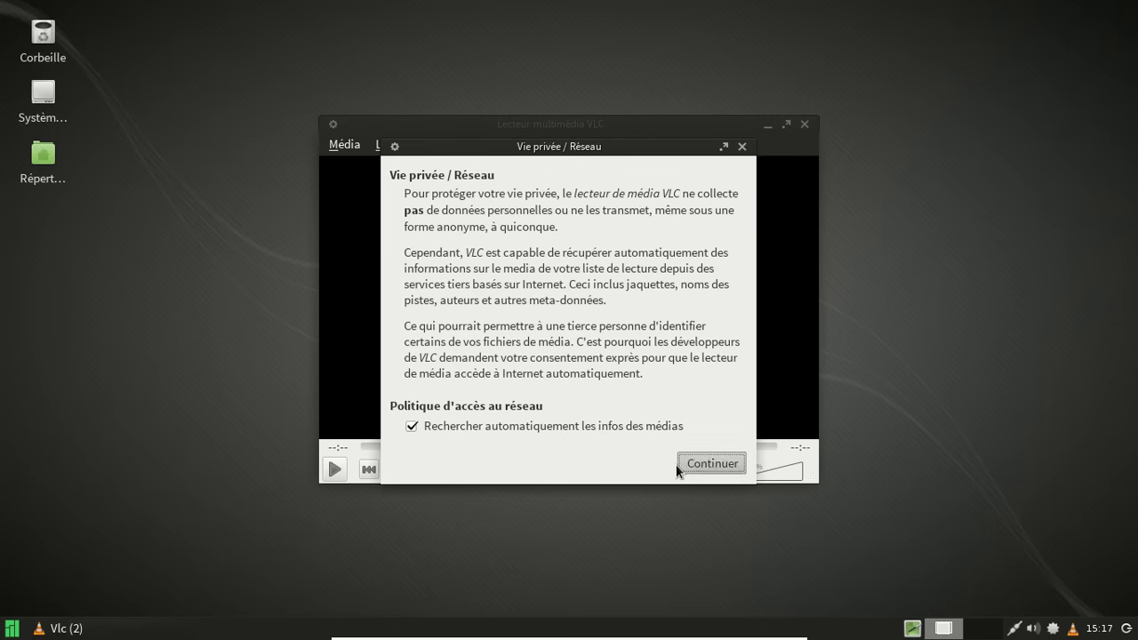
click(684, 465)
Check the VLC version in its À propos window, close that window and quit VLC.
click(686, 145)
click(693, 196)
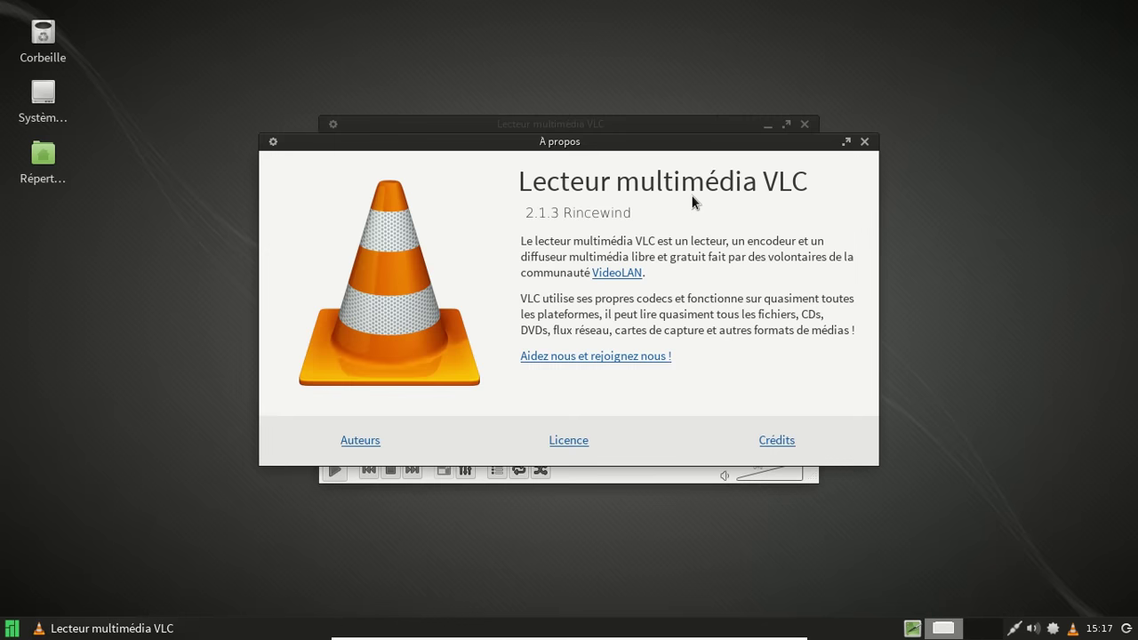
click(864, 143)
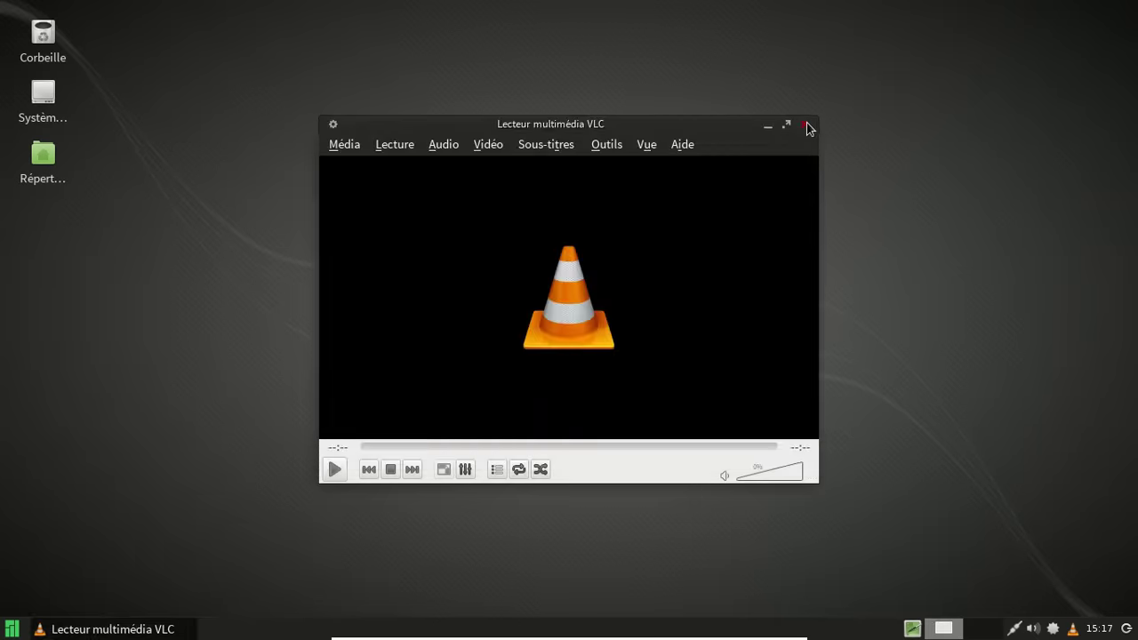
click(805, 124)
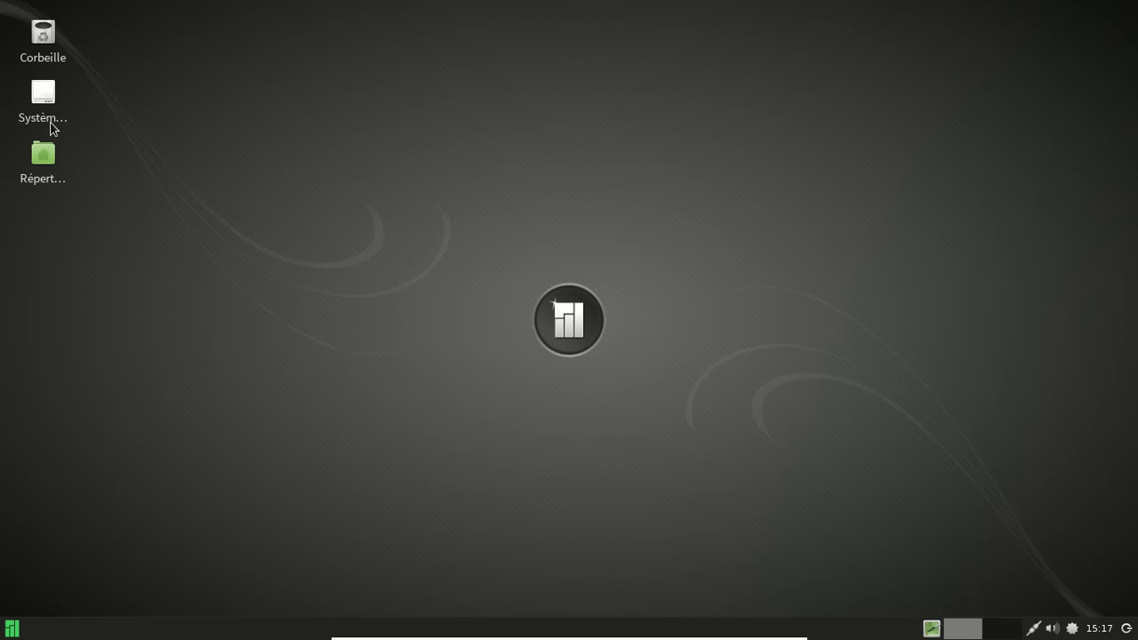
Review the applications in the Infographie, Internet, Multimédia, Paramètres and Système categories.
click(13, 629)
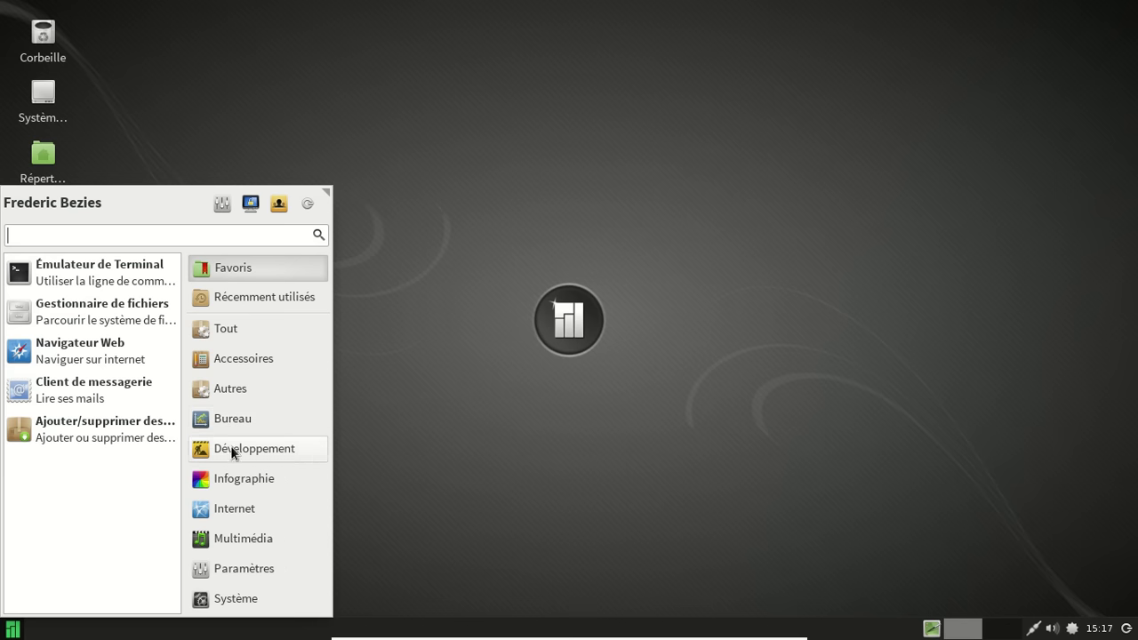
click(246, 478)
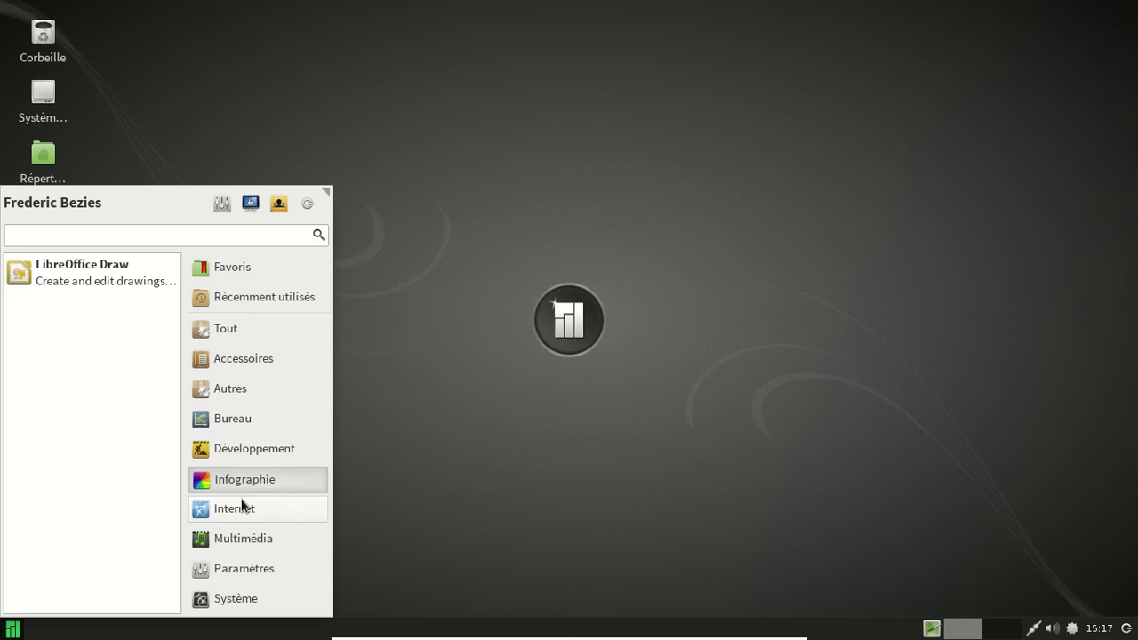
click(247, 507)
click(240, 537)
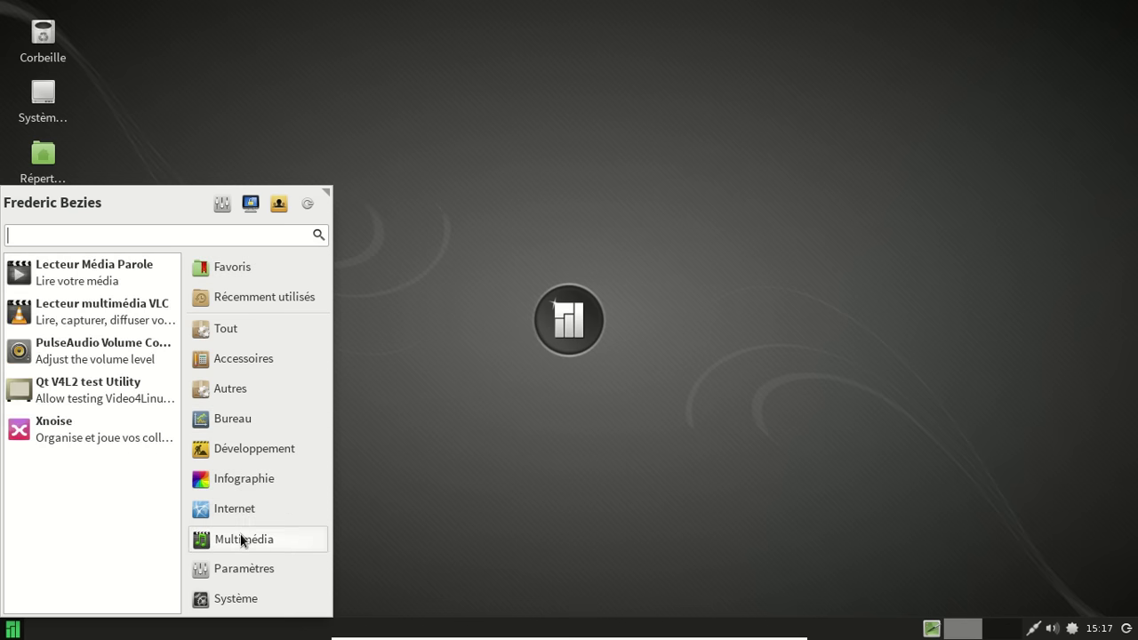
click(241, 569)
drag(172, 342, 166, 576)
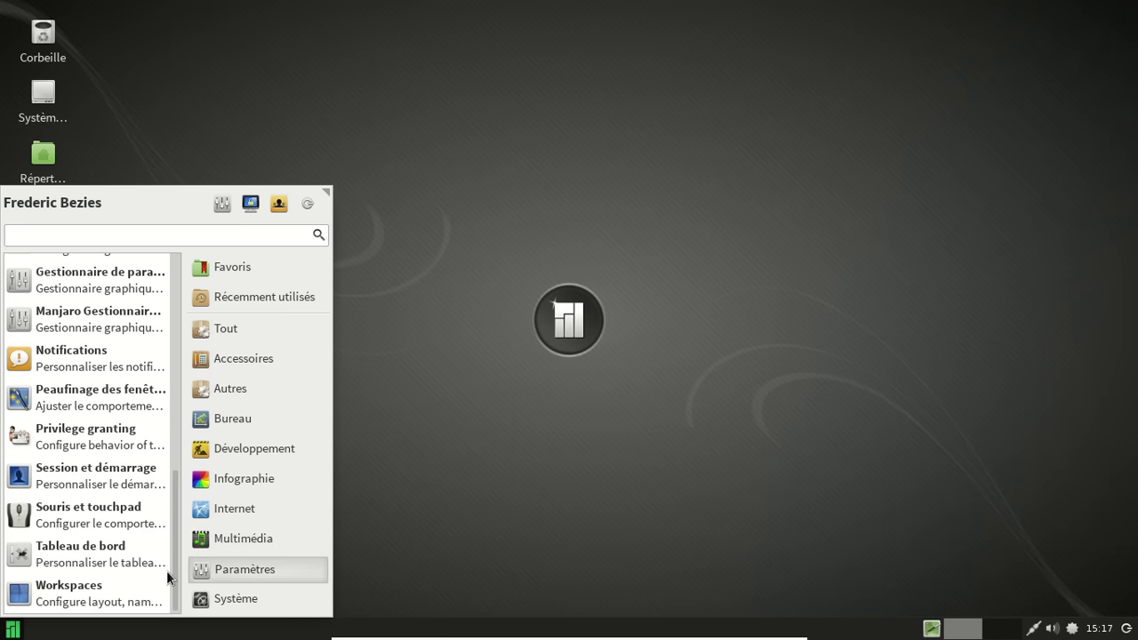
click(239, 599)
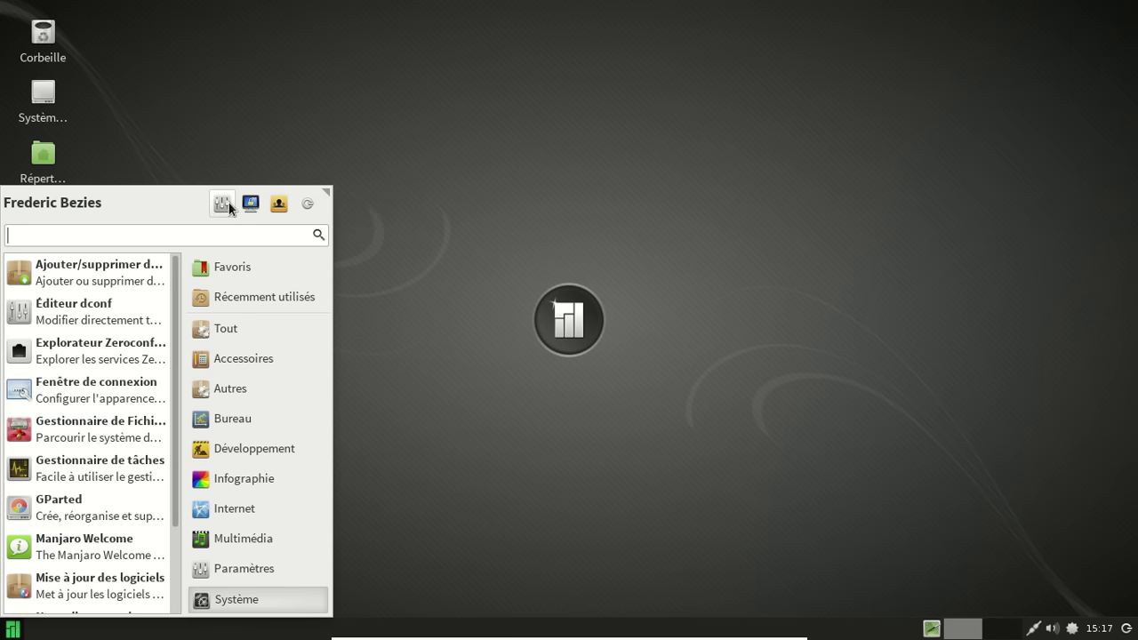
Shut down the computer without saving the session.
click(307, 204)
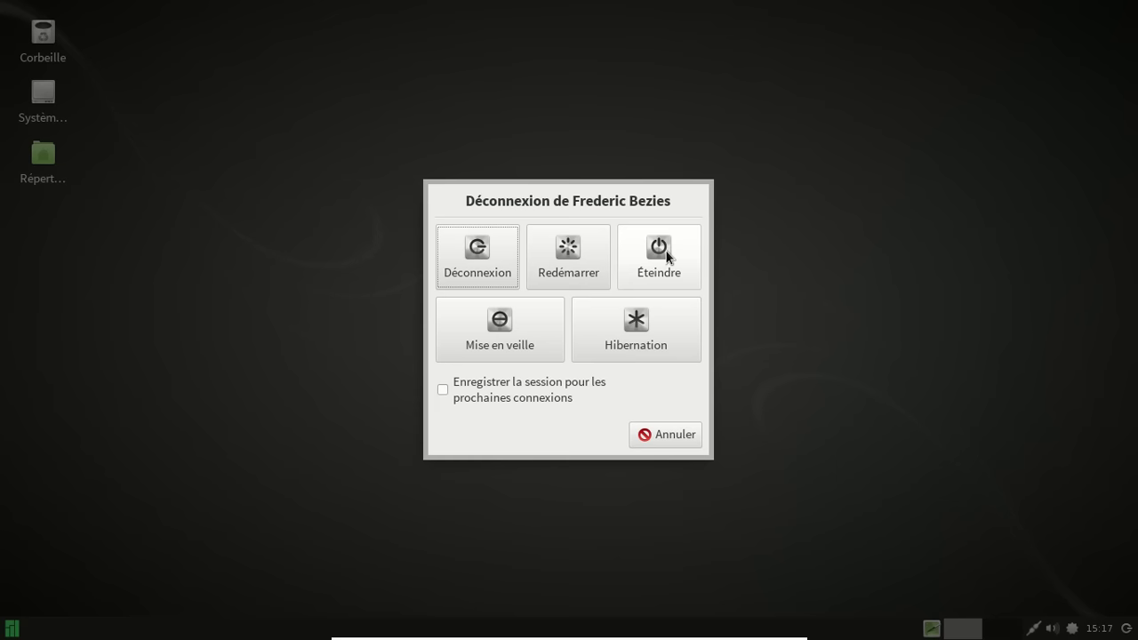
click(666, 252)
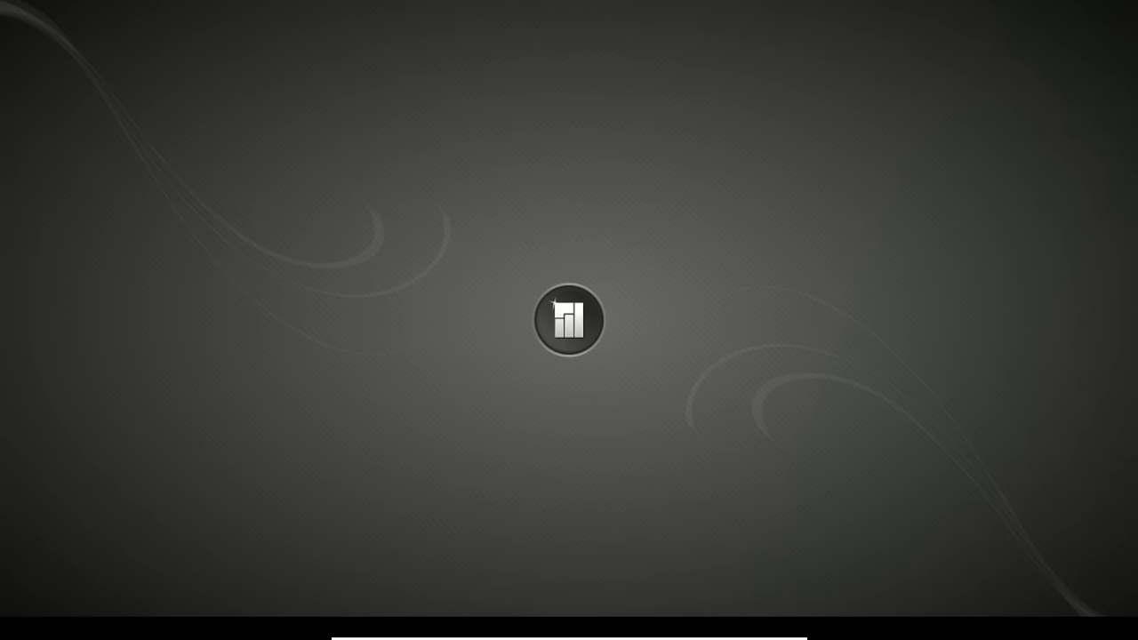